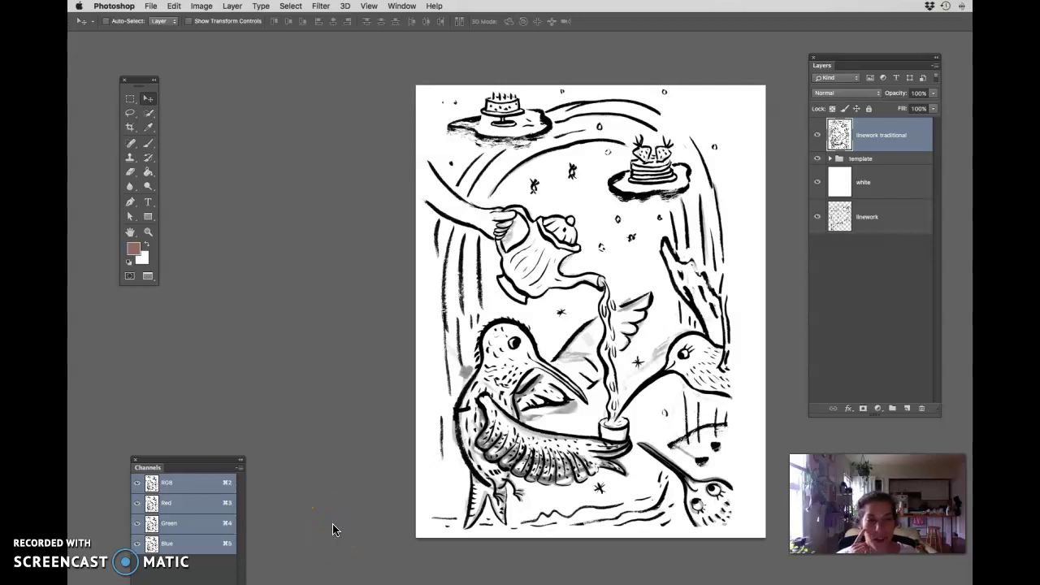
# Step: Set the linework traditional layer's blend mode to Multiply
pyautogui.moveTo(332, 529); pyautogui.dragTo(476, 517)
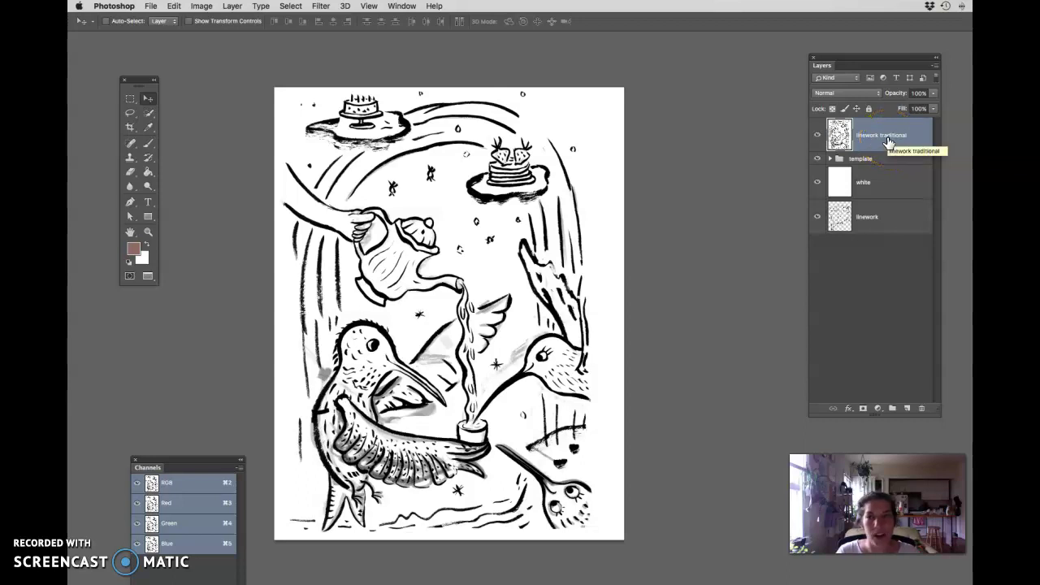
pyautogui.moveTo(888, 143)
pyautogui.mouseDown()
pyautogui.moveTo(824, 162)
pyautogui.moveTo(848, 133)
pyautogui.moveTo(893, 135)
pyautogui.mouseUp()
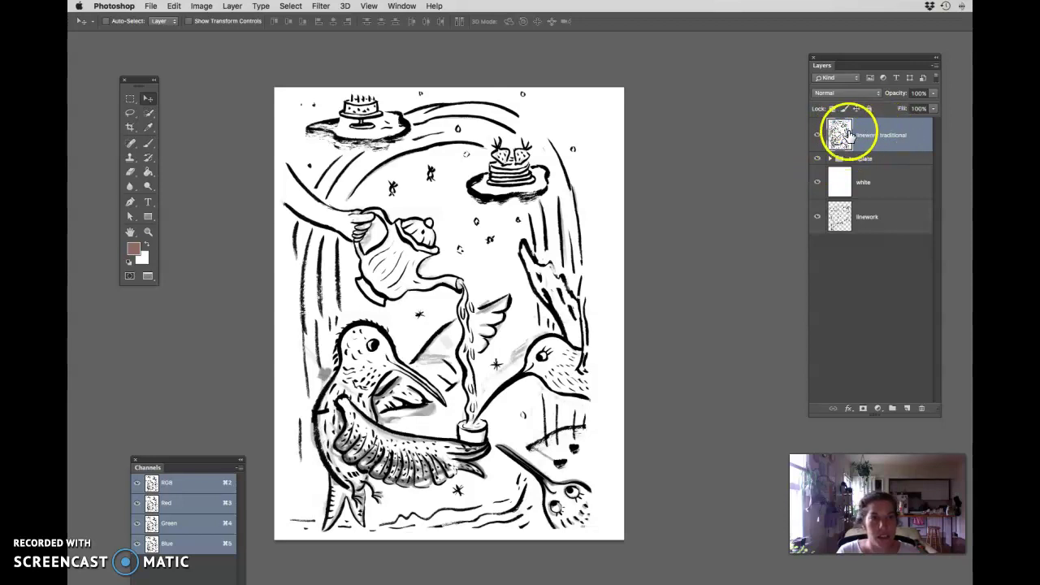
pyautogui.click(844, 93)
pyautogui.click(825, 124)
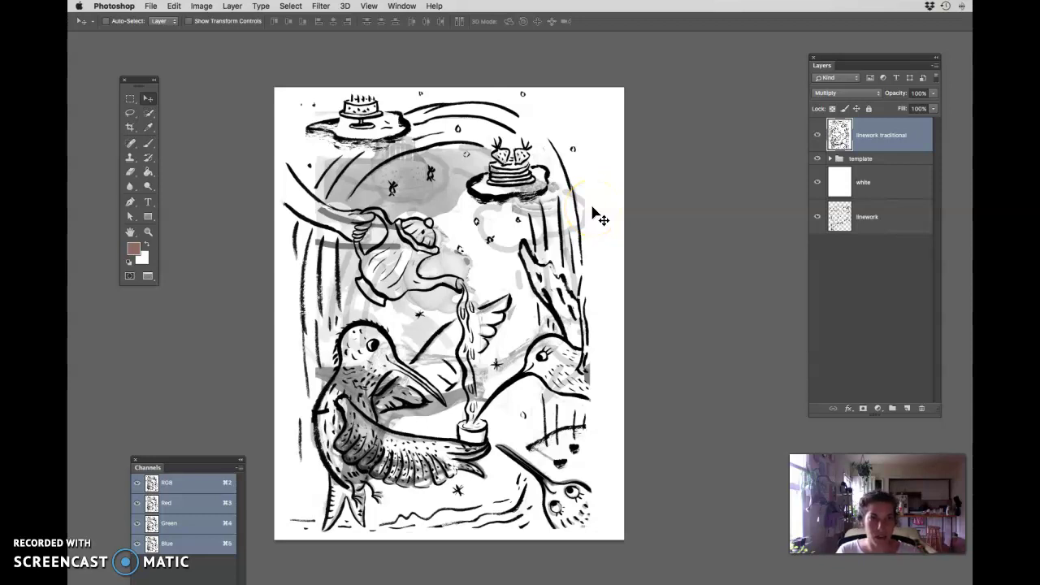
# Step: Expand the template group and toggle its grey template layers' visibility to inspect them
pyautogui.click(855, 161)
pyautogui.click(833, 160)
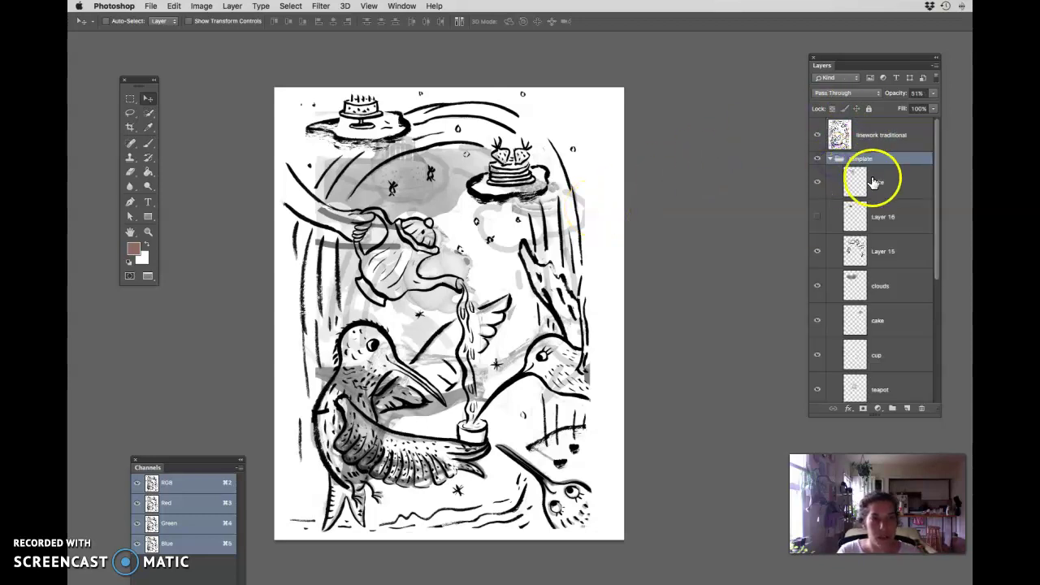
pyautogui.scroll(-5, 872, 301)
pyautogui.scroll(5, 876, 305)
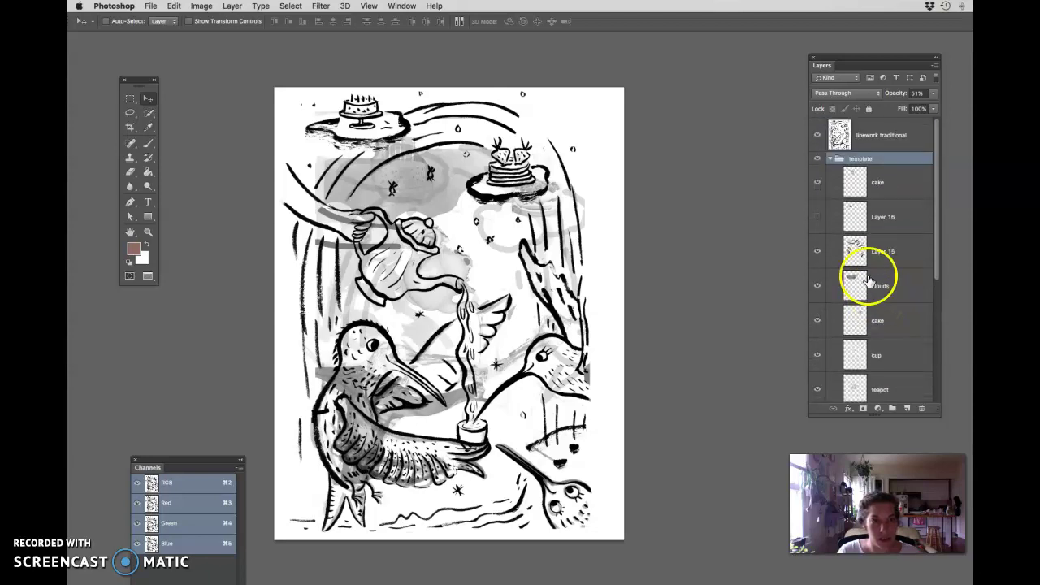
pyautogui.click(817, 158)
pyautogui.click(817, 158)
pyautogui.click(817, 158)
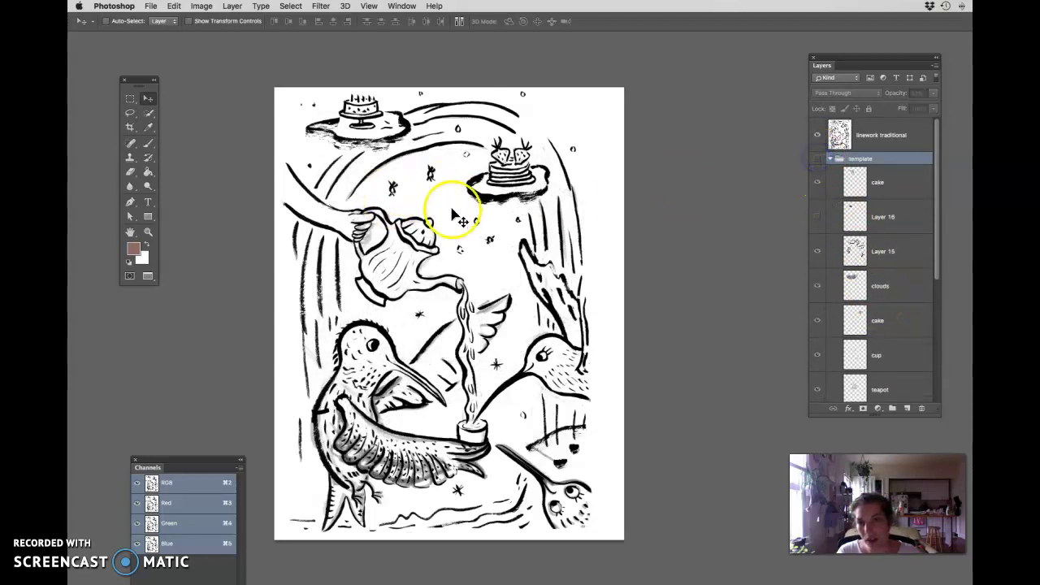
pyautogui.click(817, 158)
pyautogui.click(830, 159)
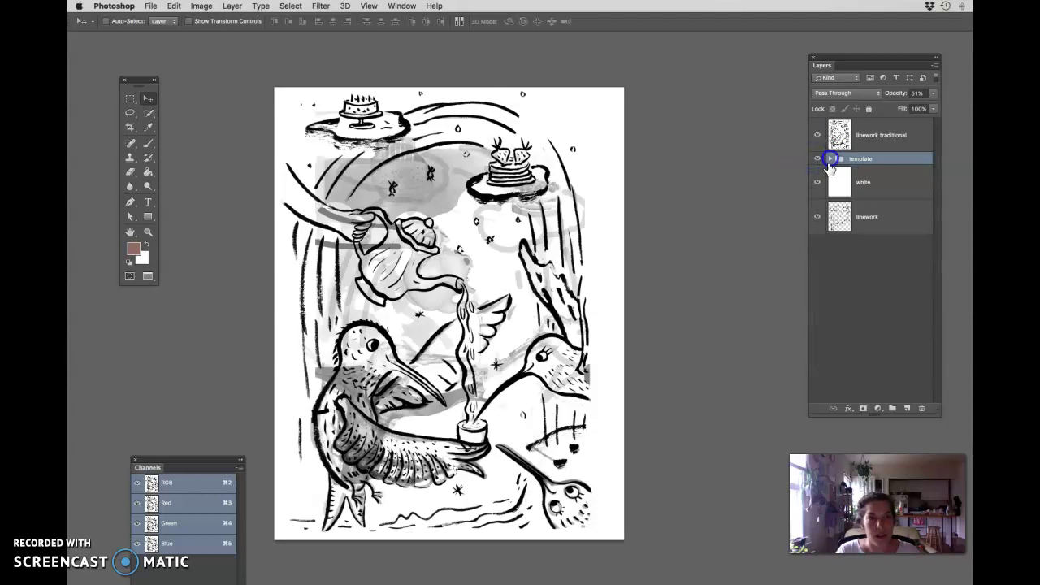
# Step: Hide the template group and drag it to the bottom of the layer stack
pyautogui.click(878, 161)
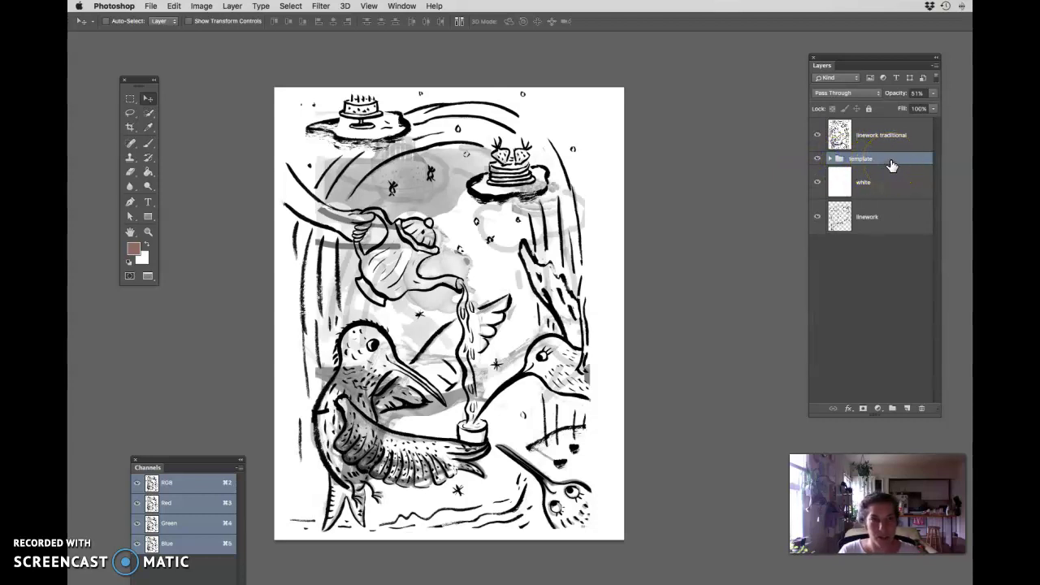
pyautogui.press('Delete')
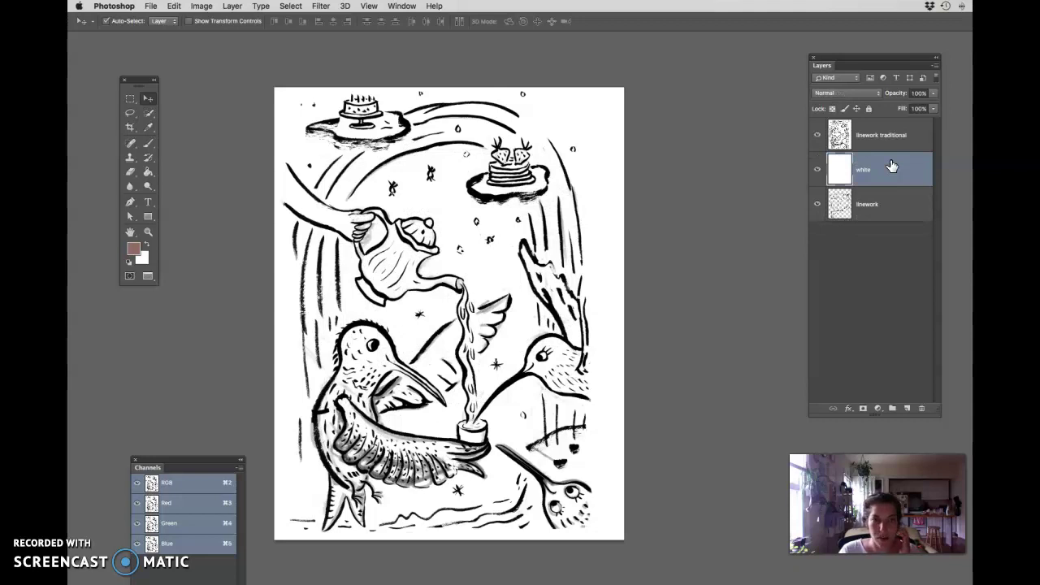
pyautogui.press('super+z')
pyautogui.click(816, 159)
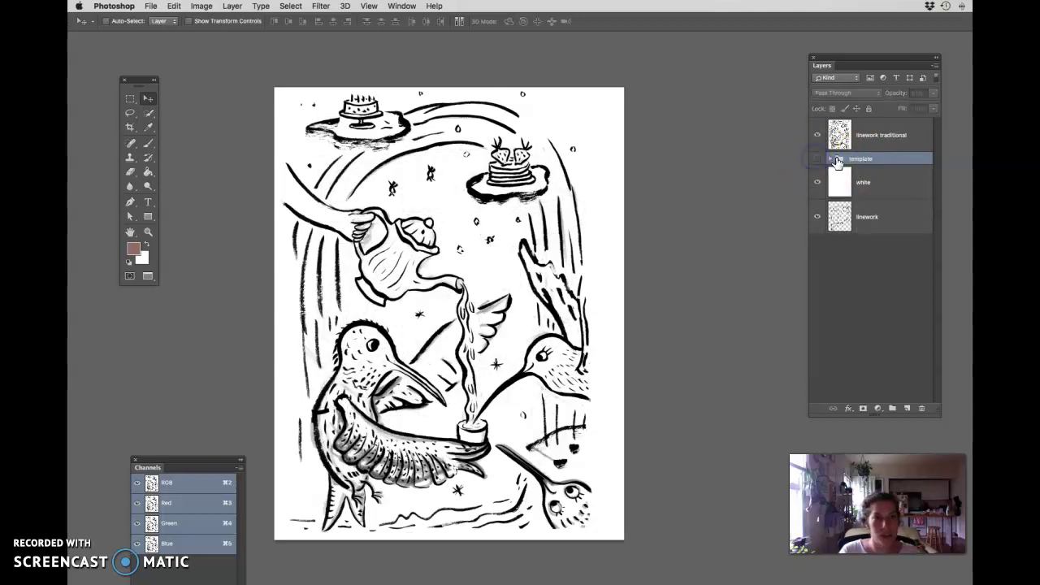
pyautogui.moveTo(826, 161); pyautogui.dragTo(864, 240)
# Step: Hide the original linework layer, leaving linework traditional and the white layer visible
pyautogui.click(874, 171)
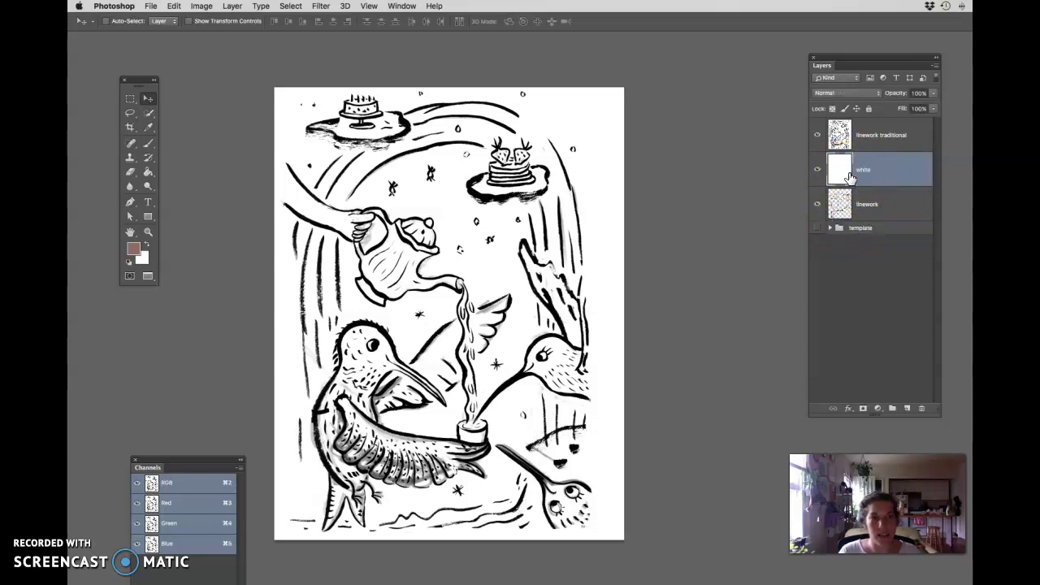
pyautogui.click(816, 170)
pyautogui.click(816, 172)
pyautogui.click(817, 204)
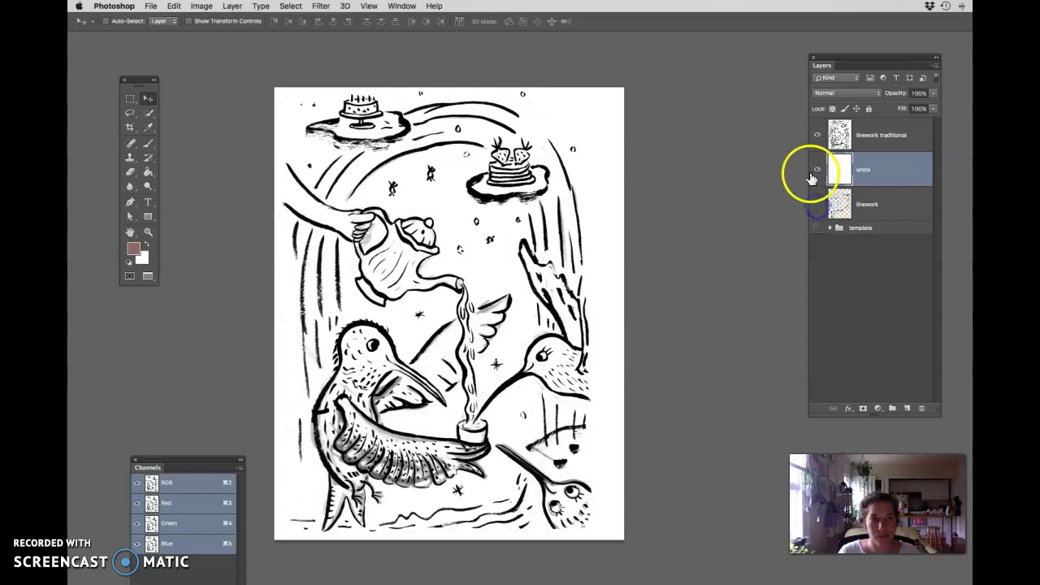
pyautogui.click(816, 135)
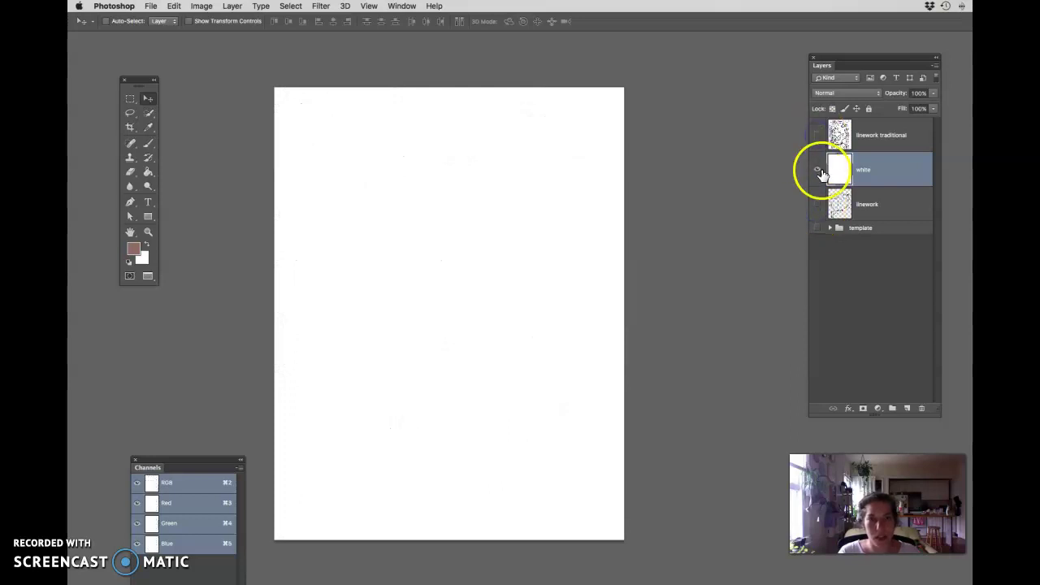
pyautogui.click(816, 170)
pyautogui.click(816, 134)
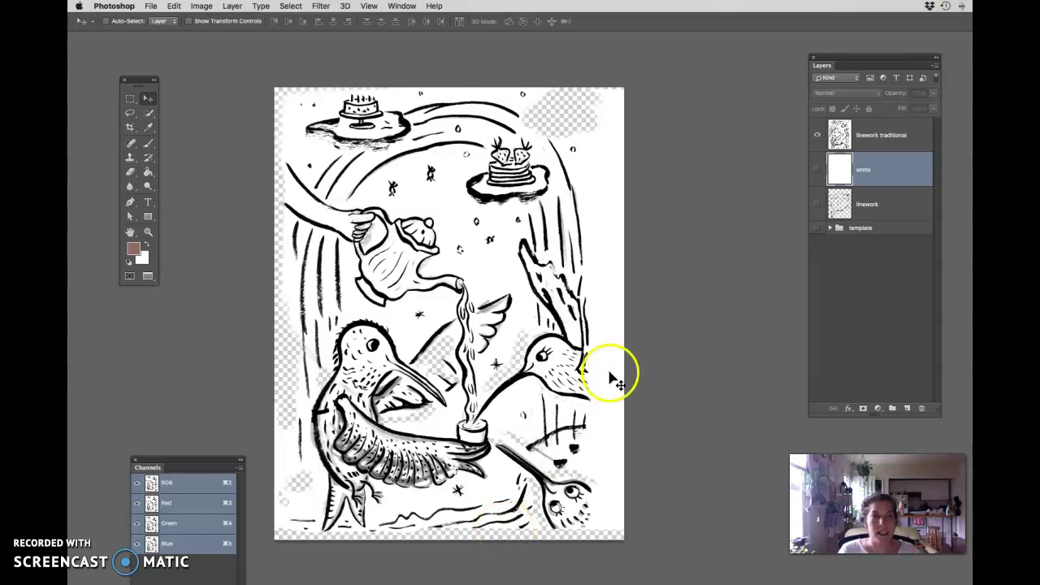
pyautogui.click(817, 169)
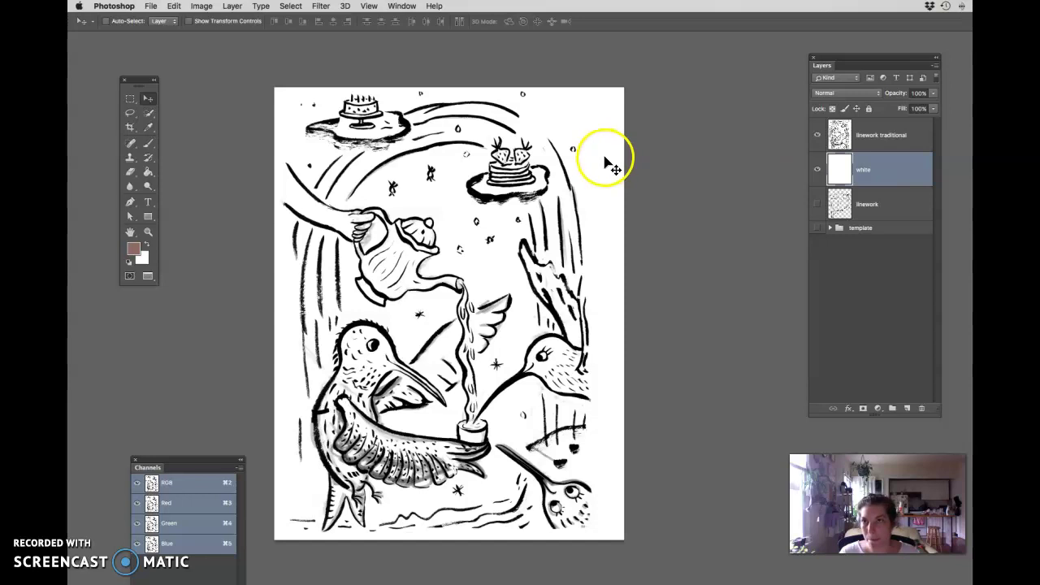
# Step: Open studentcolortemplate.jpg from the Desktop as a new document
pyautogui.click(151, 8)
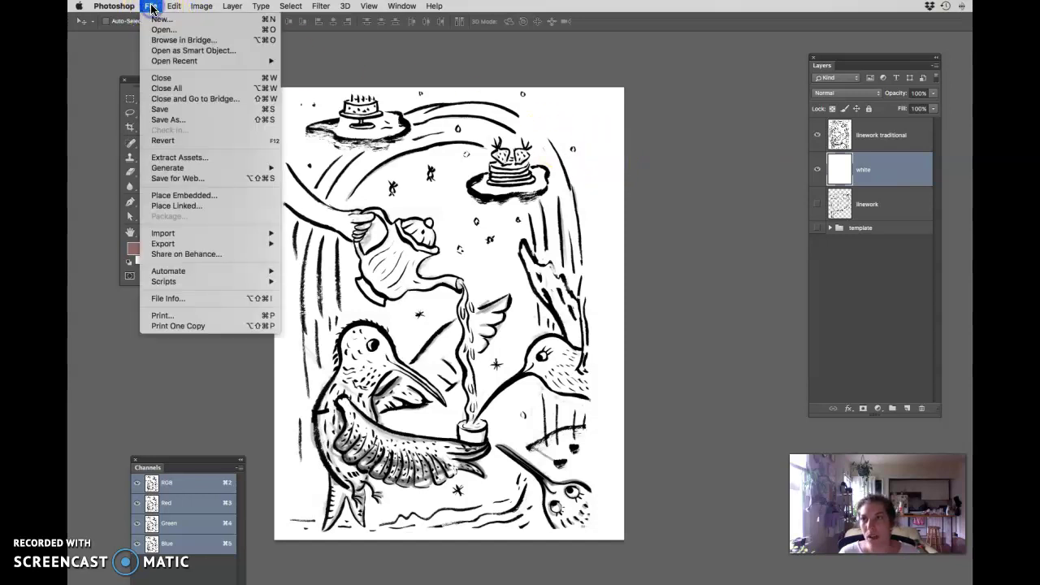
pyautogui.click(151, 9)
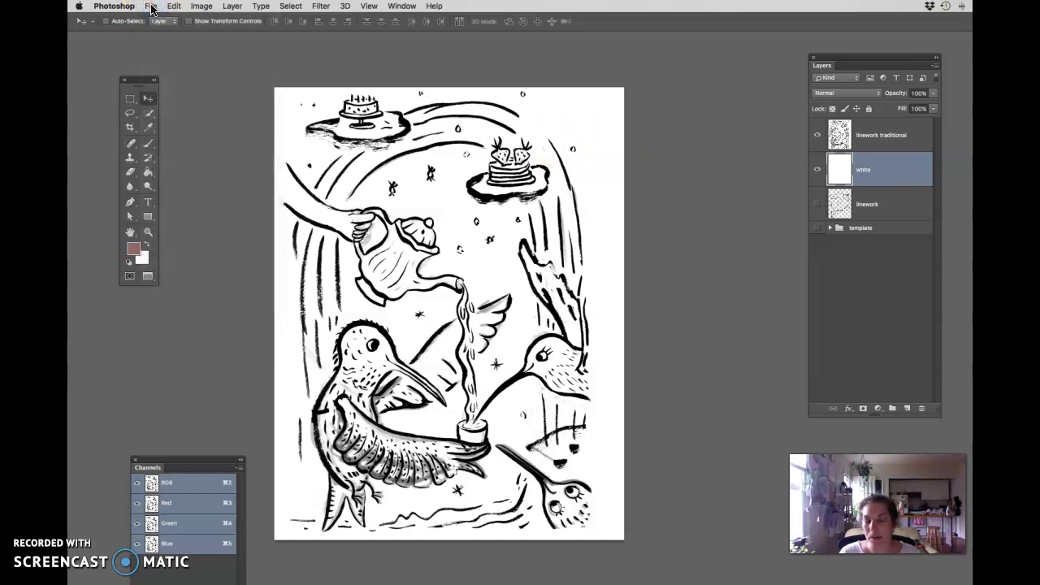
pyautogui.press('super+o')
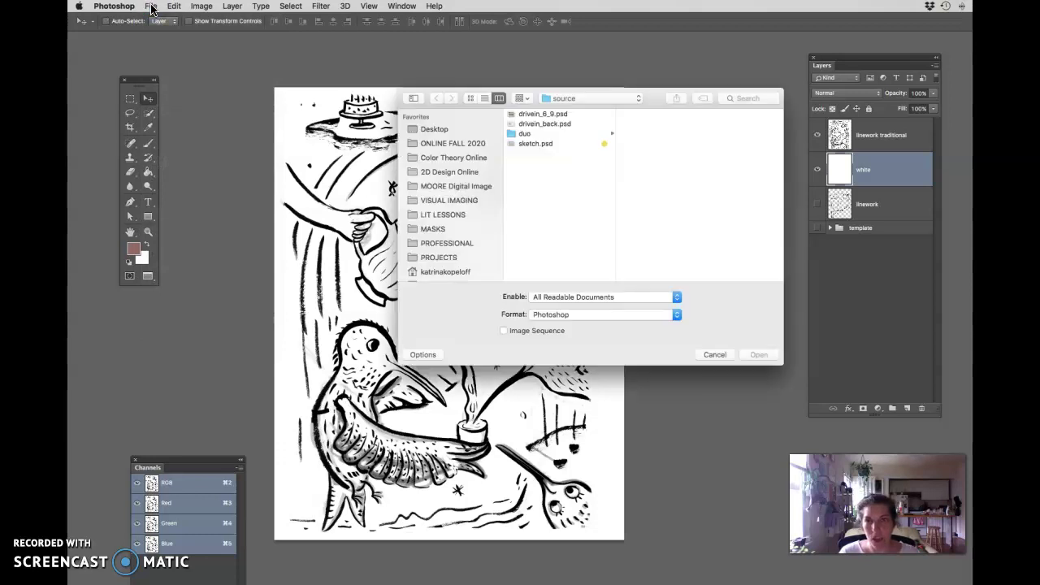
pyautogui.click(447, 134)
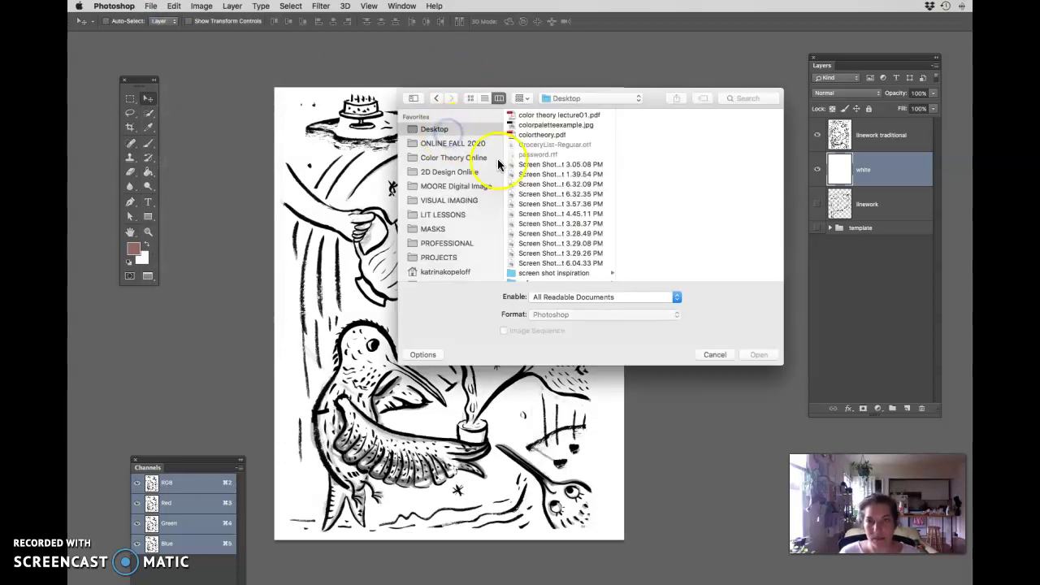
pyautogui.click(535, 126)
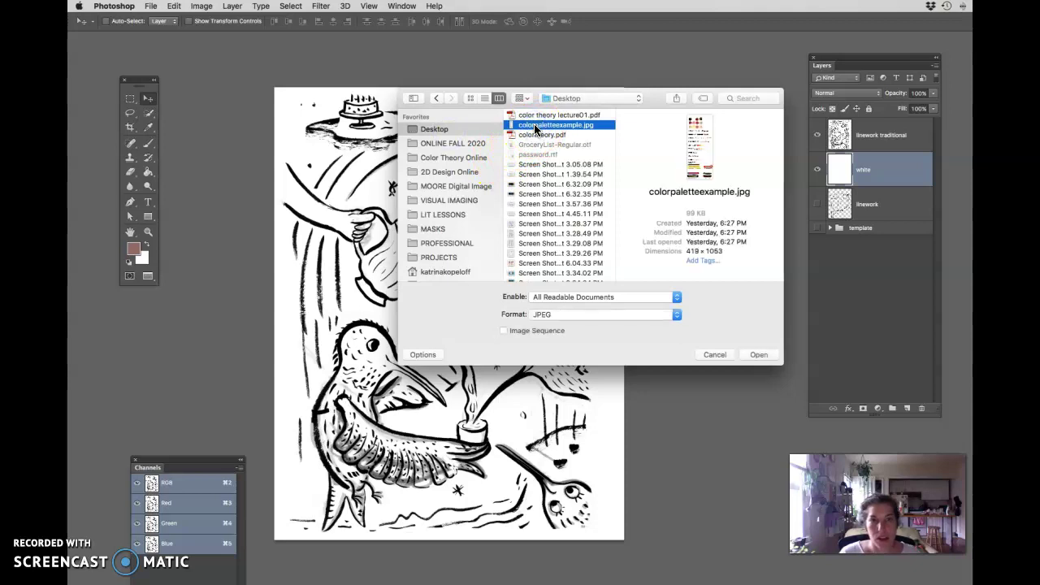
pyautogui.scroll(-3, 540, 170)
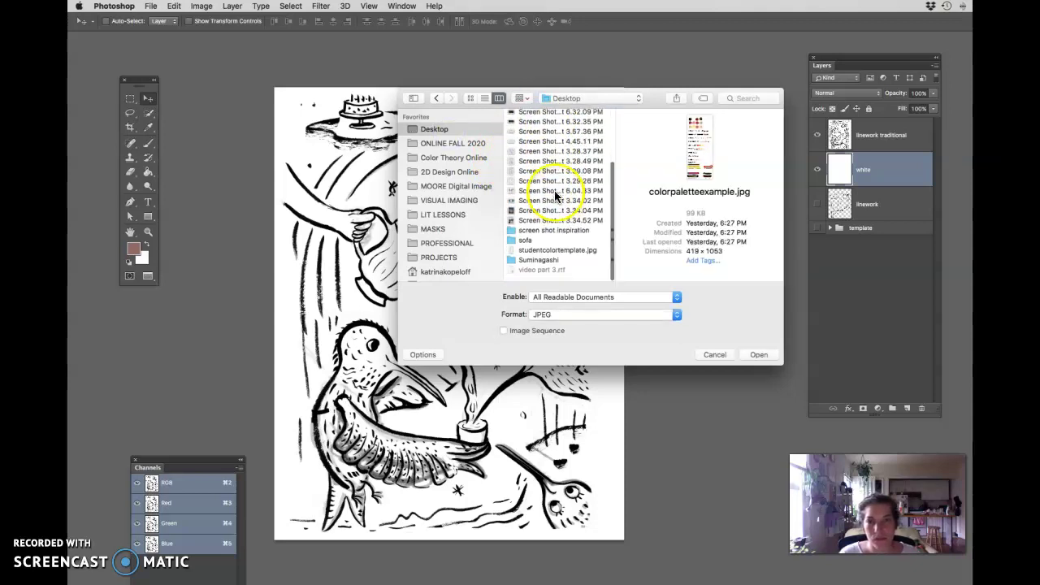
pyautogui.click(559, 258)
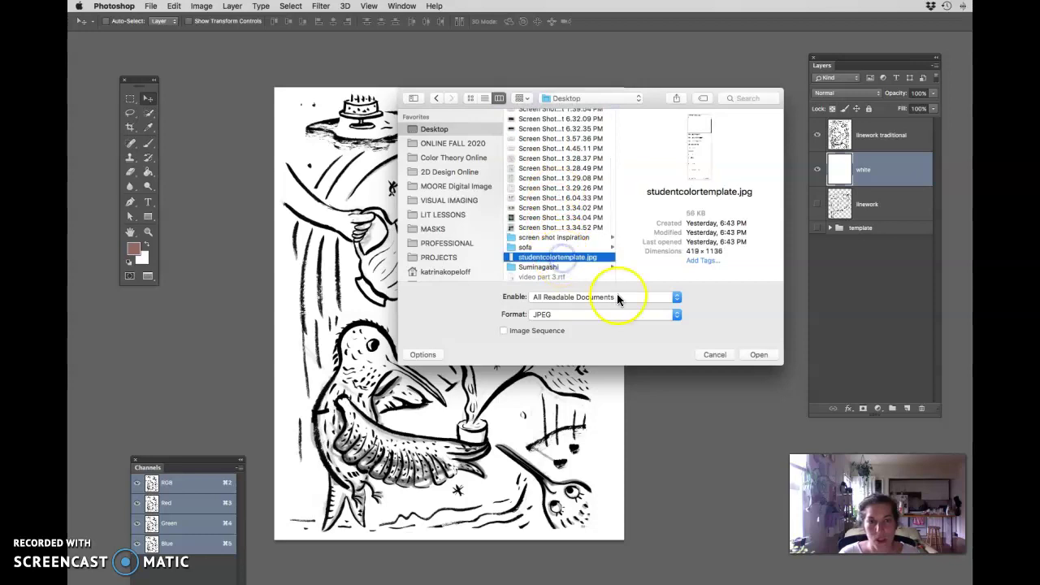
pyautogui.click(757, 355)
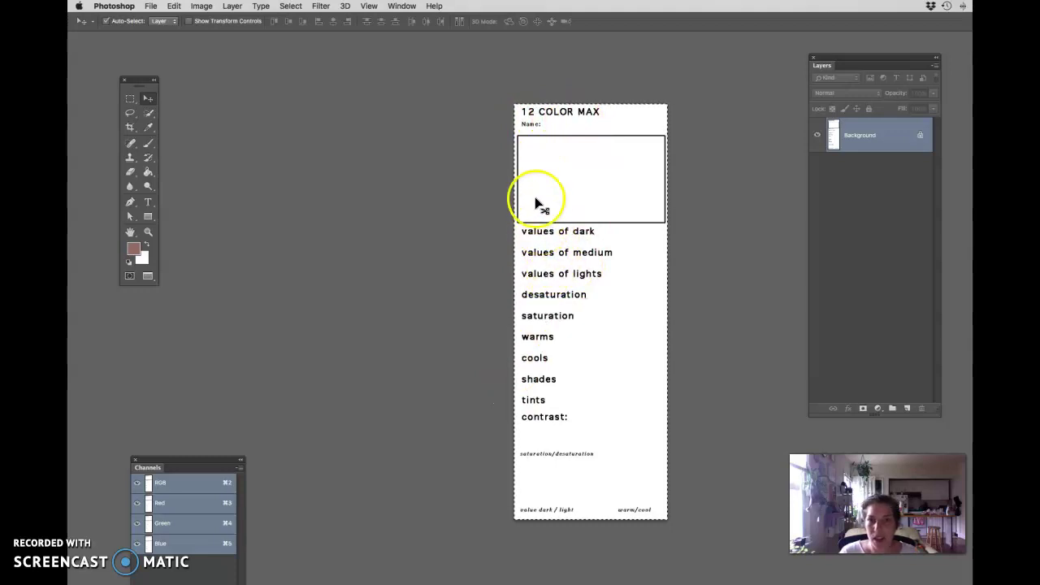
# Step: Select the entire template image and copy it
pyautogui.press('super+a')
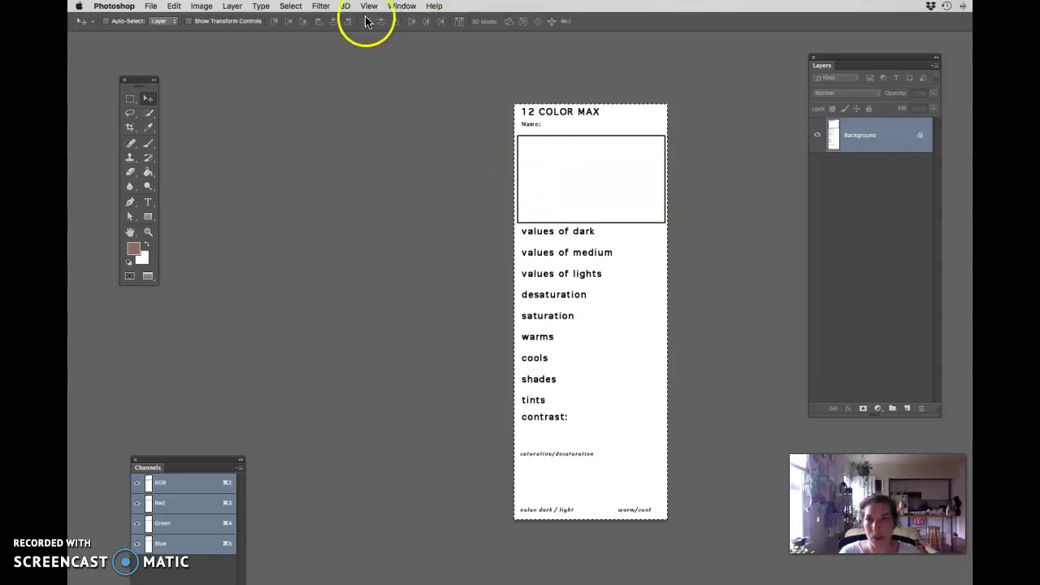
pyautogui.click(291, 6)
pyautogui.click(199, 18)
pyautogui.click(174, 7)
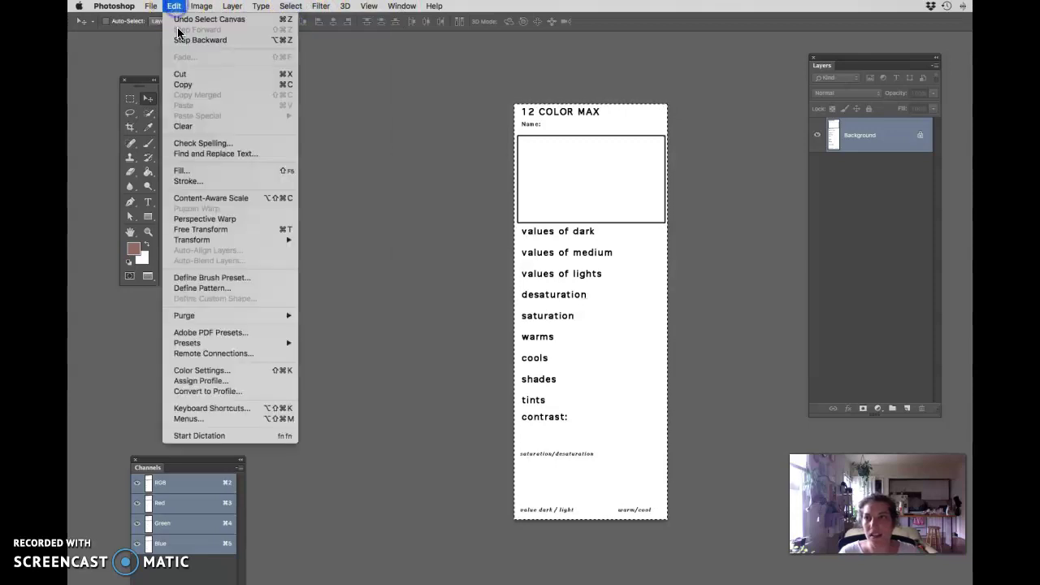
pyautogui.click(205, 85)
# Step: Switch back to the demo.psd hummingbird drawing
pyautogui.click(408, 7)
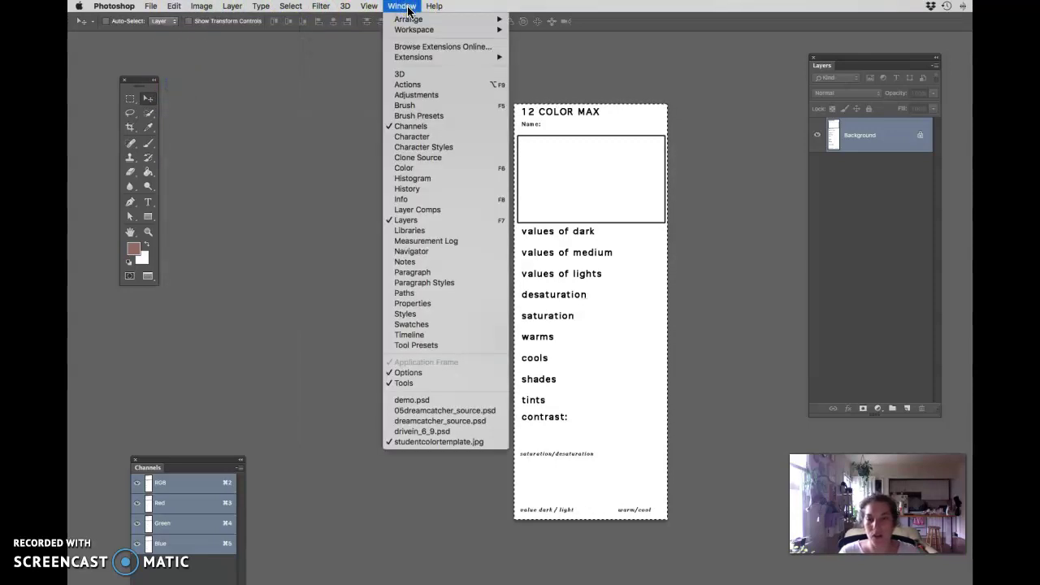
pyautogui.click(409, 400)
pyautogui.click(475, 478)
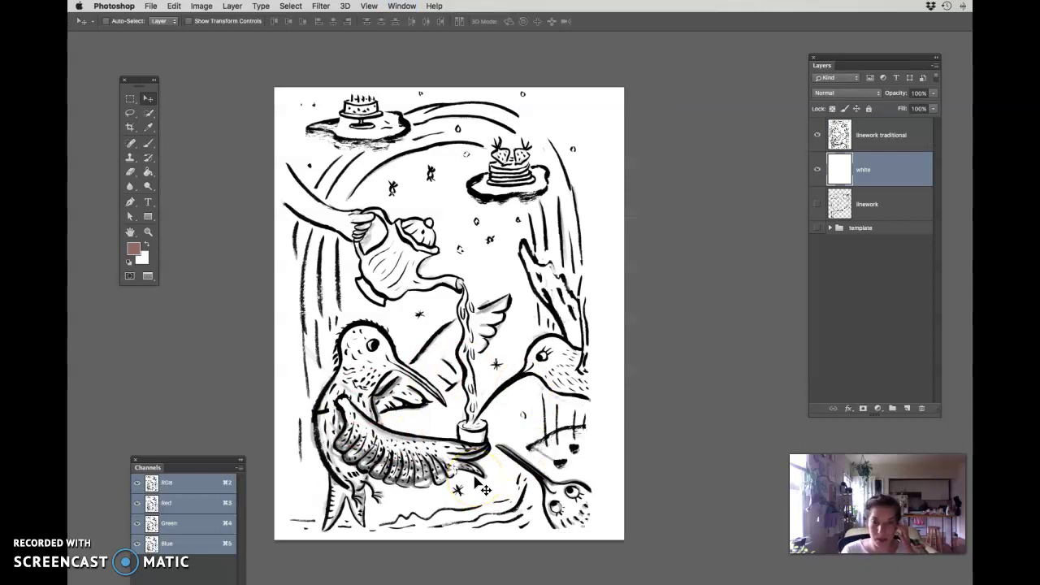
# Step: Paste the colour template as a layer and push it mostly off the drawing's right edge
pyautogui.press('super+v')
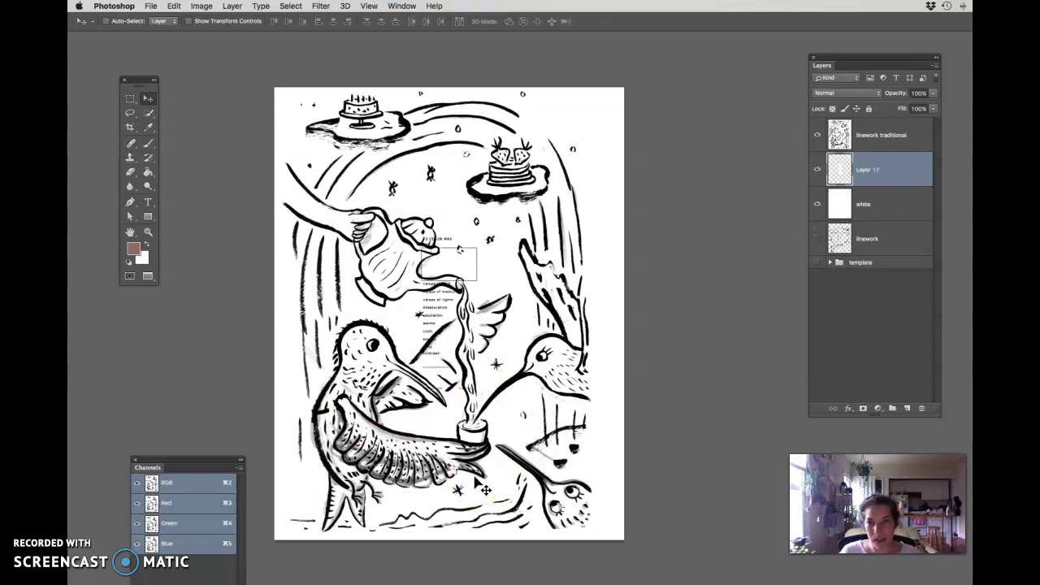
pyautogui.moveTo(479, 290); pyautogui.dragTo(623, 260)
pyautogui.click(601, 339)
pyautogui.click(601, 258)
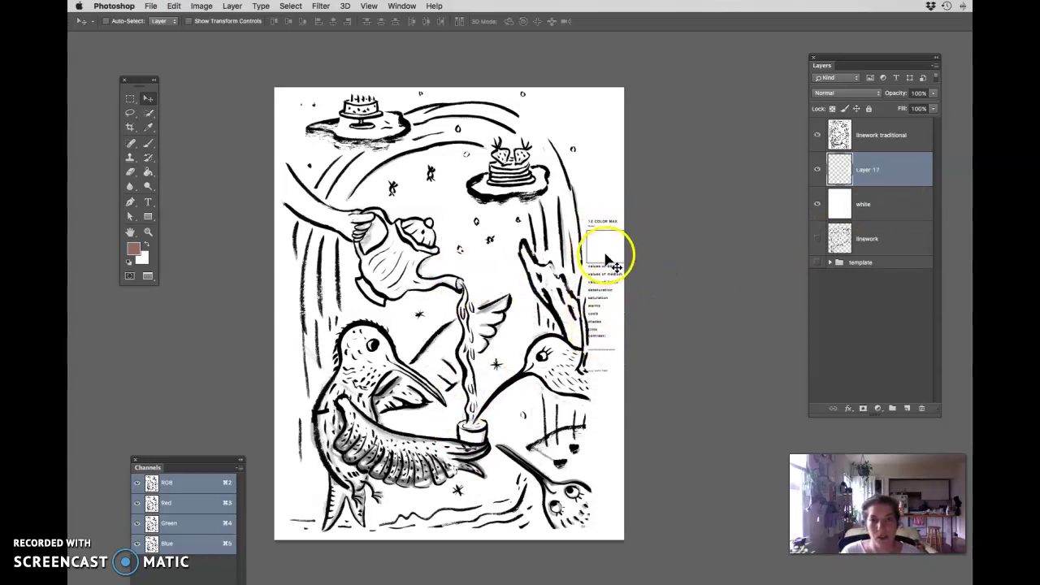
pyautogui.moveTo(611, 259); pyautogui.dragTo(543, 303)
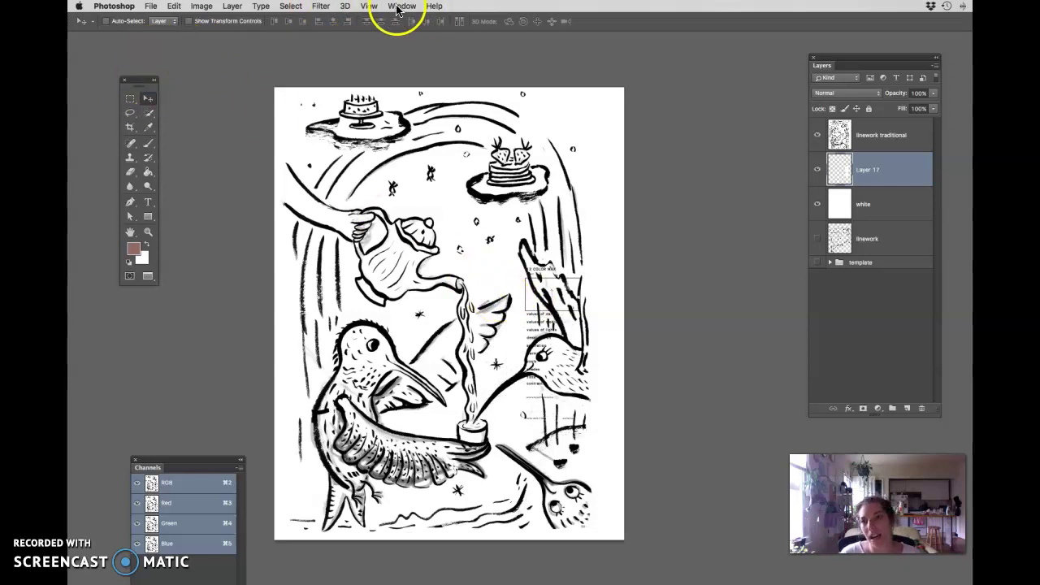
# Step: Turn on rulers around the document from the View menu
pyautogui.click(366, 8)
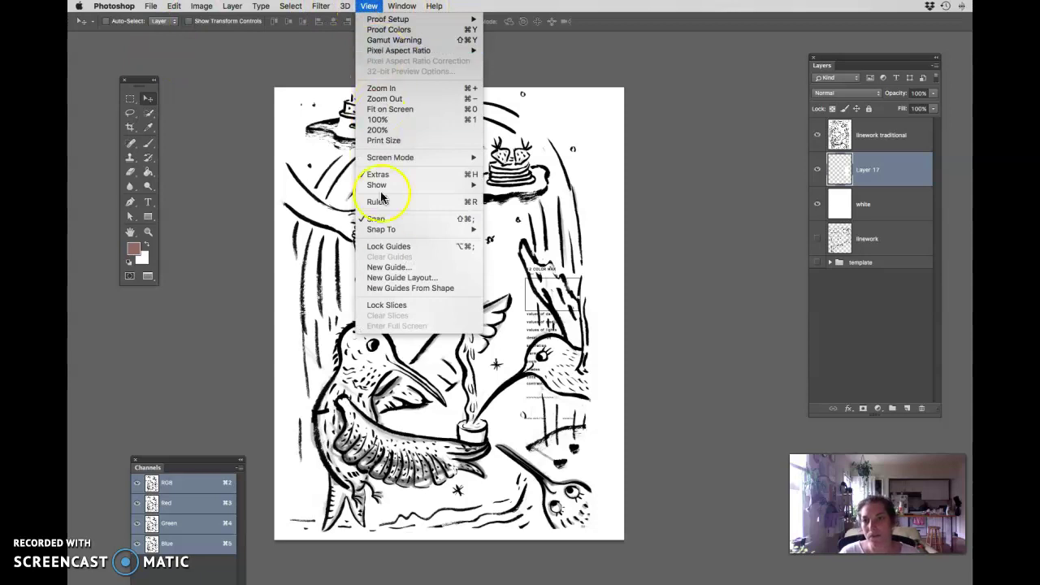
pyautogui.click(387, 261)
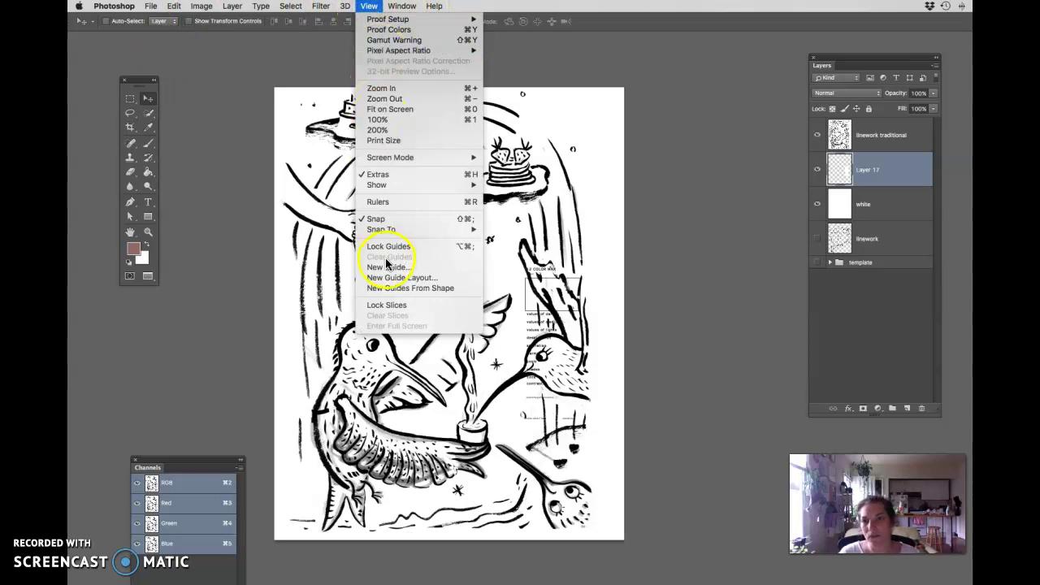
pyautogui.click(397, 201)
# Step: Complete the '⌘R (mac)' line of the Show/Hide Rulers note, then return to Photoshop
pyautogui.hscroll(-5, 290, 414)
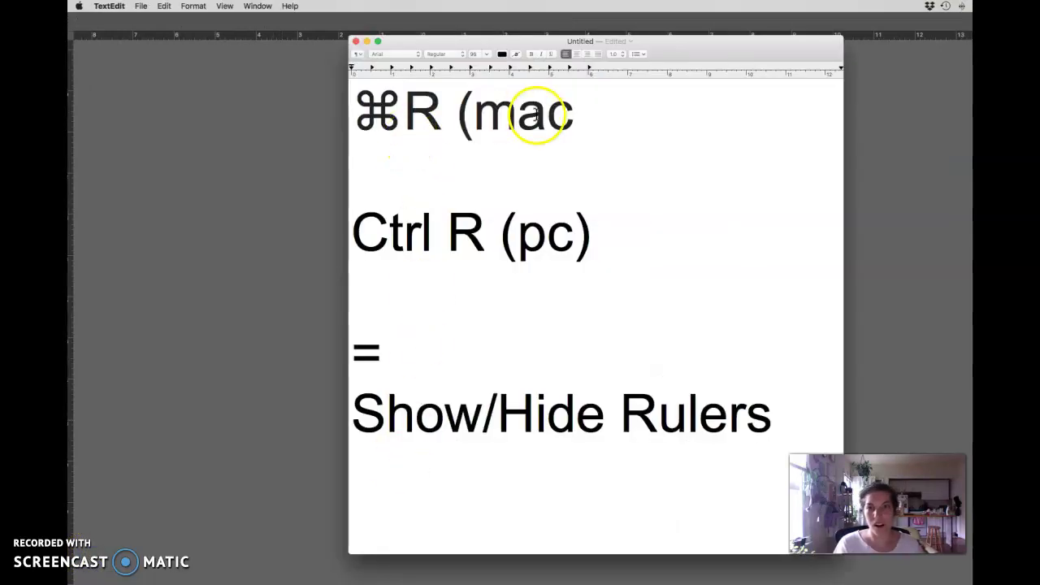
pyautogui.click(572, 112)
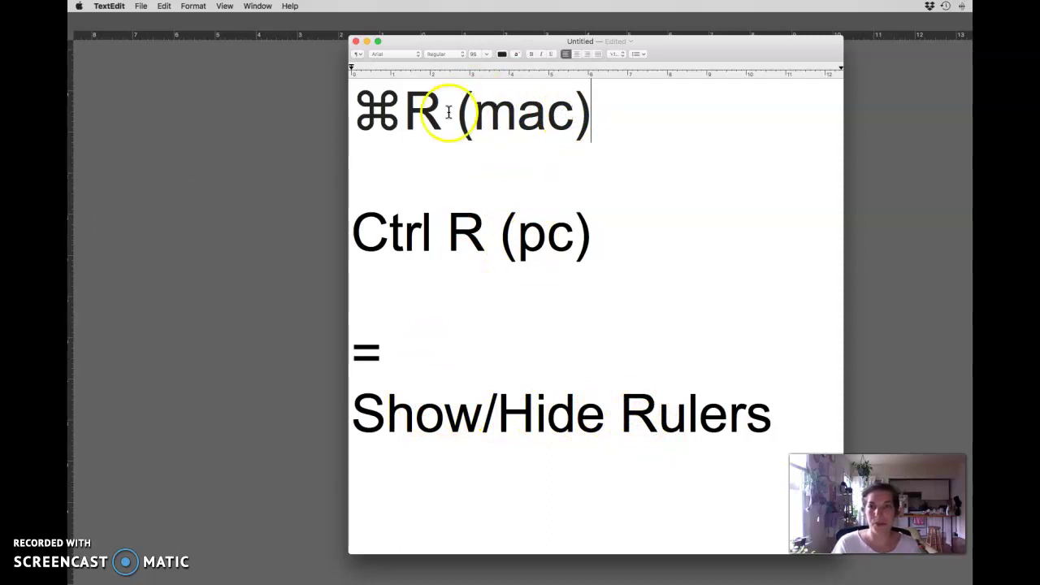
pyautogui.click(324, 296)
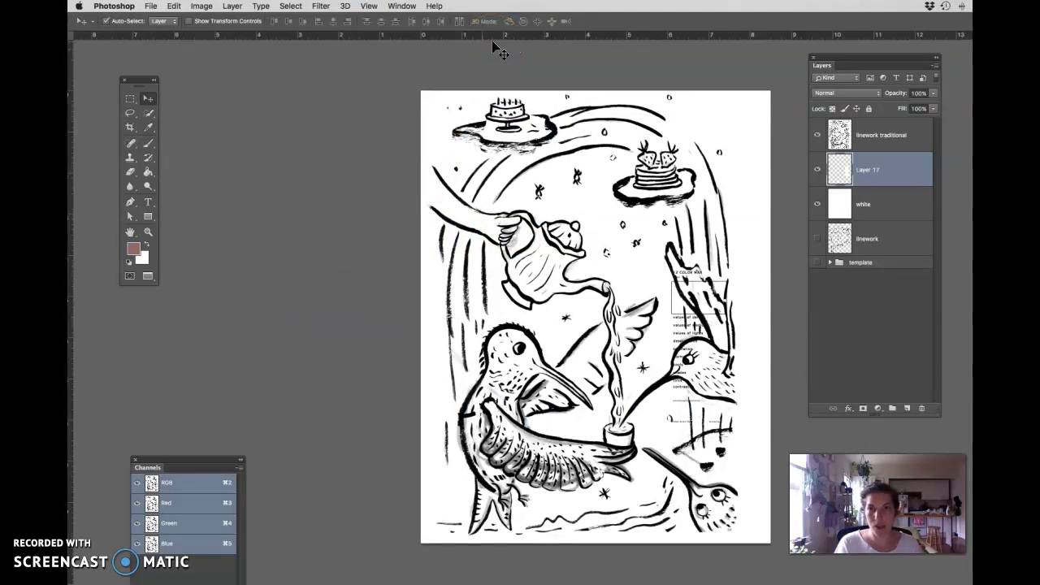
# Step: With the Move tool, drag guides onto the page's top and left edges
pyautogui.click(148, 99)
pyautogui.click(148, 100)
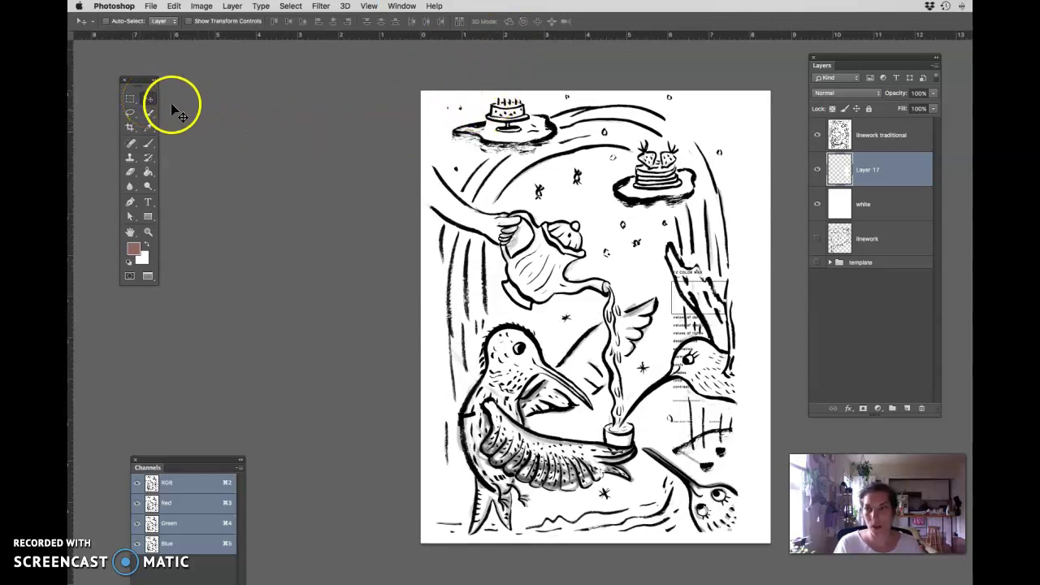
pyautogui.click(146, 100)
pyautogui.click(149, 102)
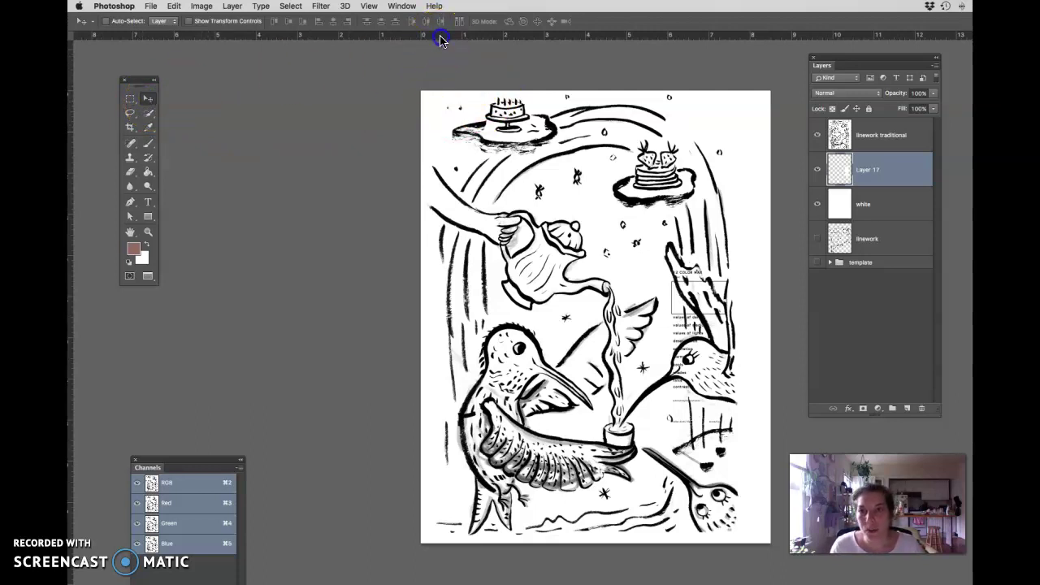
pyautogui.moveTo(440, 41); pyautogui.dragTo(435, 88)
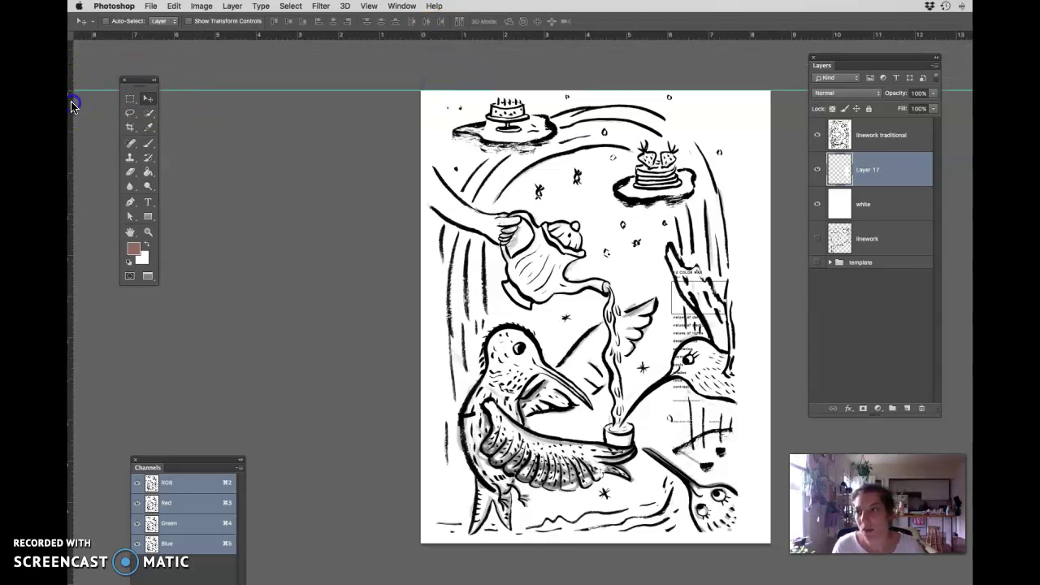
pyautogui.moveTo(72, 106); pyautogui.dragTo(419, 127)
pyautogui.moveTo(529, 262); pyautogui.dragTo(390, 232)
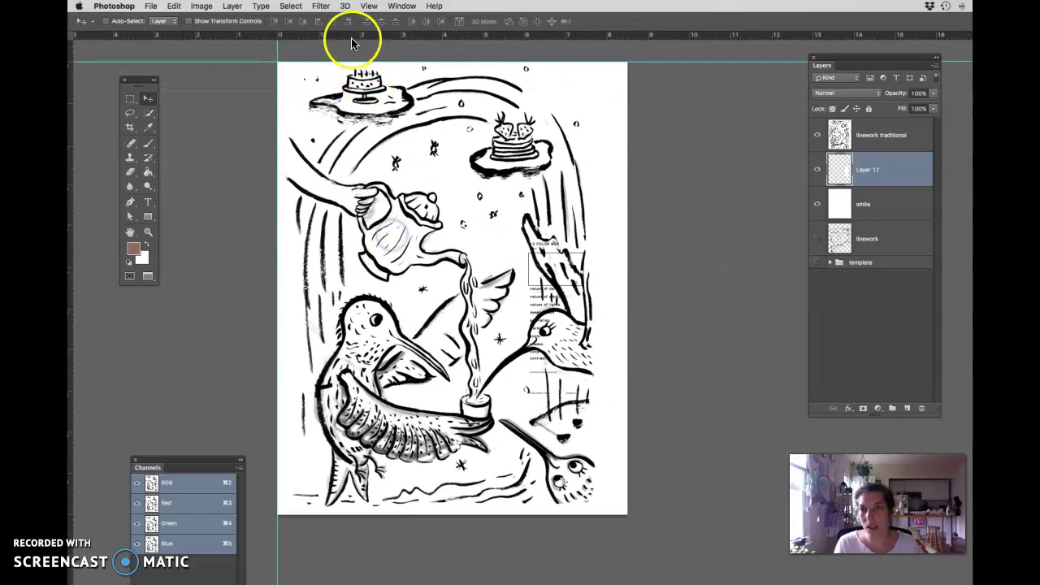
# Step: Drag guides onto the page's bottom and right edges
pyautogui.moveTo(352, 42); pyautogui.dragTo(358, 512)
pyautogui.moveTo(71, 414); pyautogui.dragTo(627, 460)
pyautogui.hscroll(3, 699, 423)
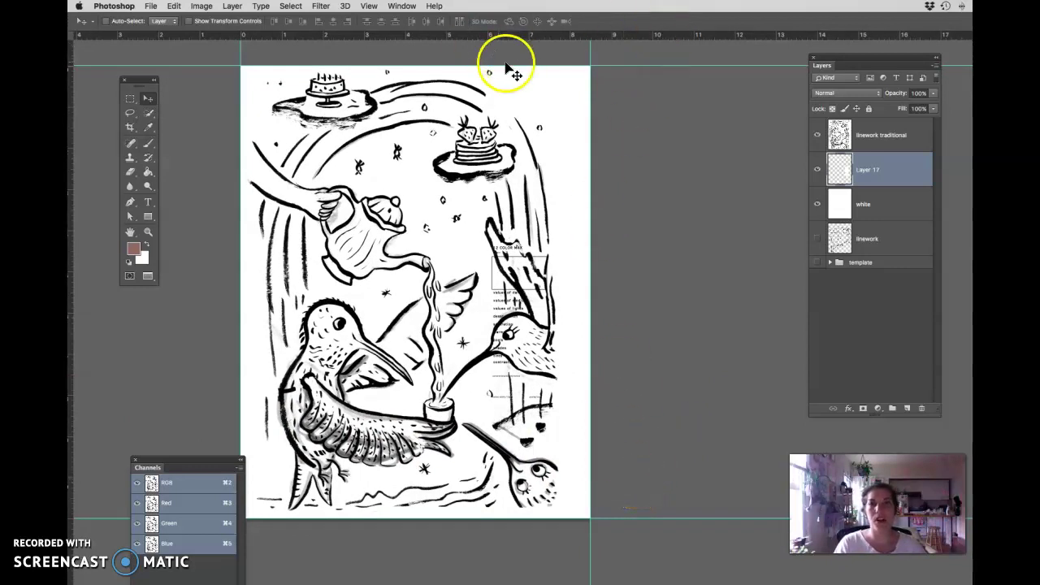
pyautogui.click(369, 7)
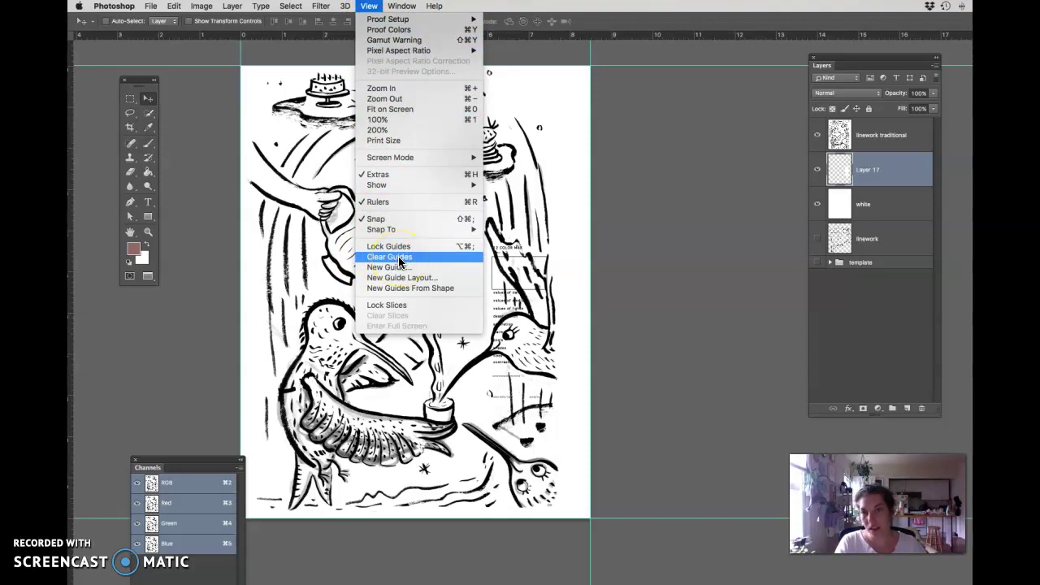
pyautogui.moveTo(401, 187)
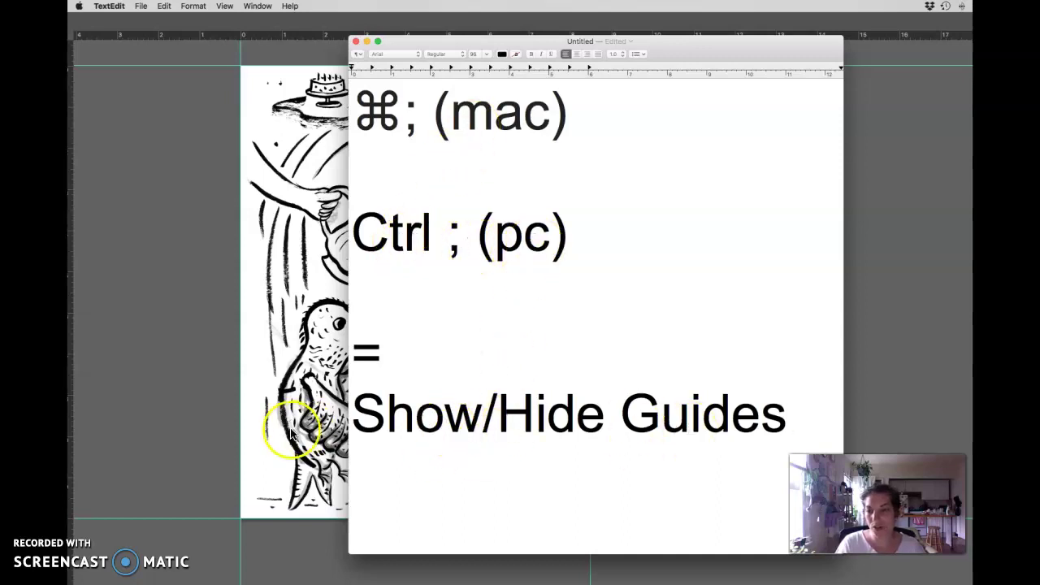
# Step: Return to the Photoshop drawing from the TextEdit guides note
pyautogui.click(224, 422)
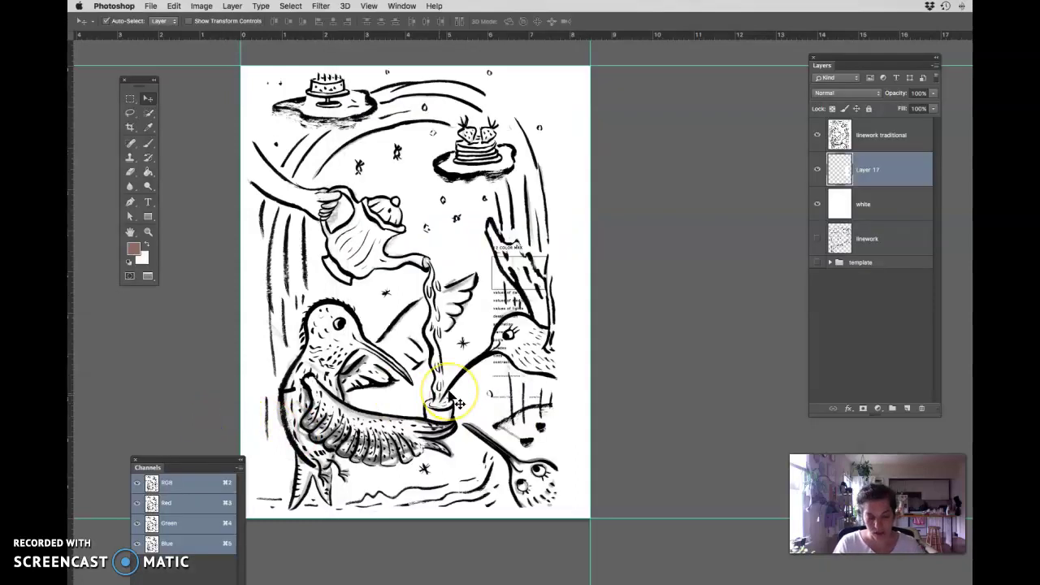
# Step: Toggle the guides off and back on with Cmd+;
pyautogui.press('super+semicolon')
pyautogui.press('super+semicolon')
pyautogui.press('super+semicolon')
pyautogui.press('super+semicolon')
pyautogui.press('super+semicolon')
pyautogui.press('super+semicolon')
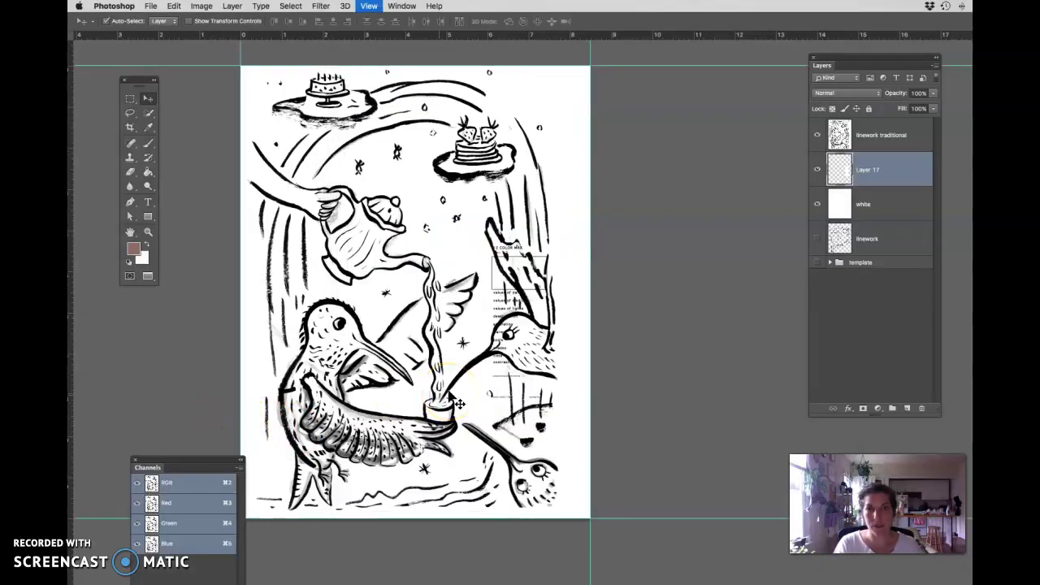
pyautogui.moveTo(449, 393); pyautogui.dragTo(506, 301)
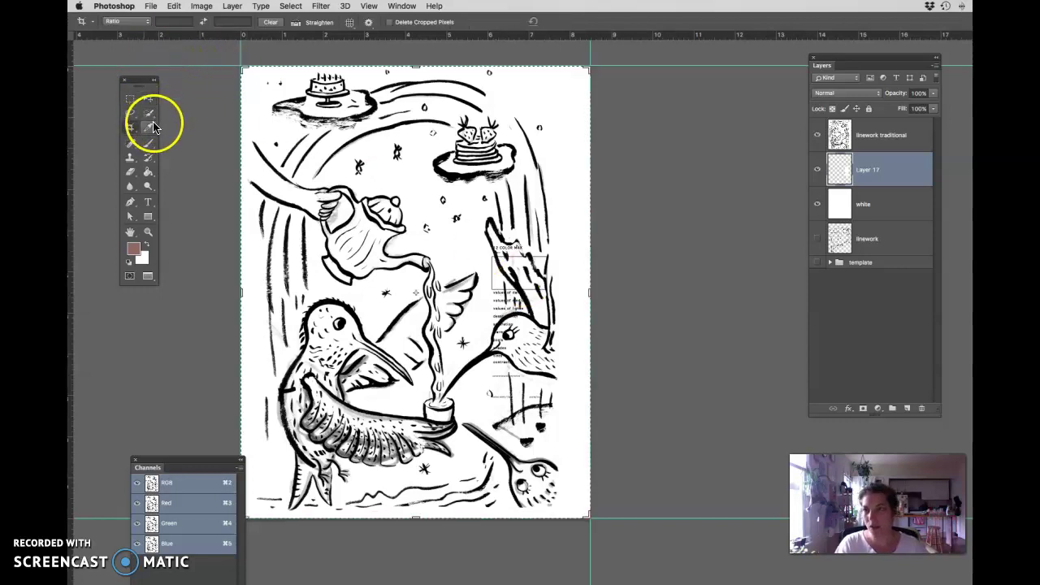
# Step: Use the standard Crop tool to extend the canvas right to 11.737 in wide
pyautogui.click(129, 128)
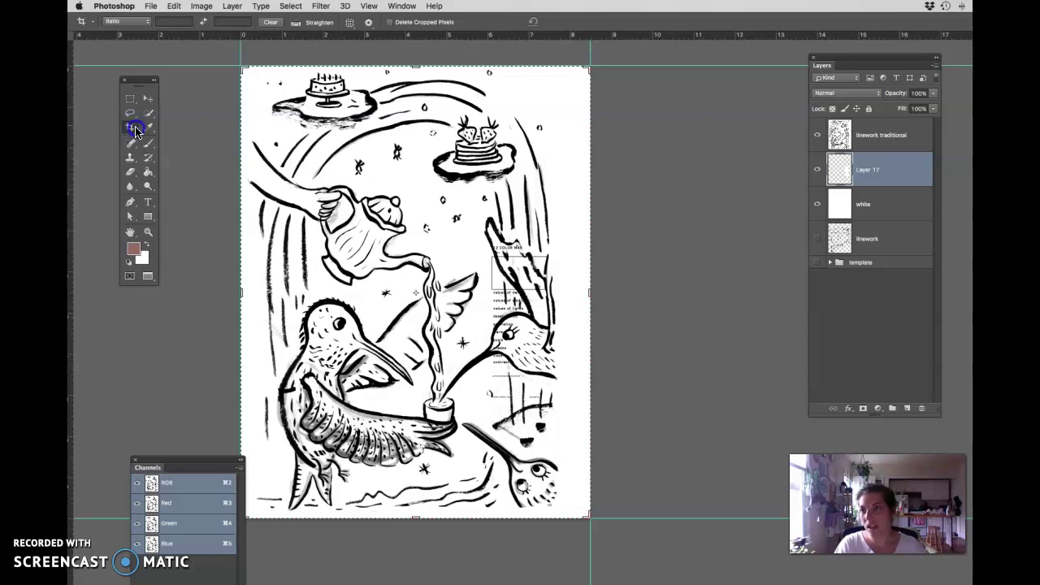
pyautogui.click(136, 130)
pyautogui.click(216, 126)
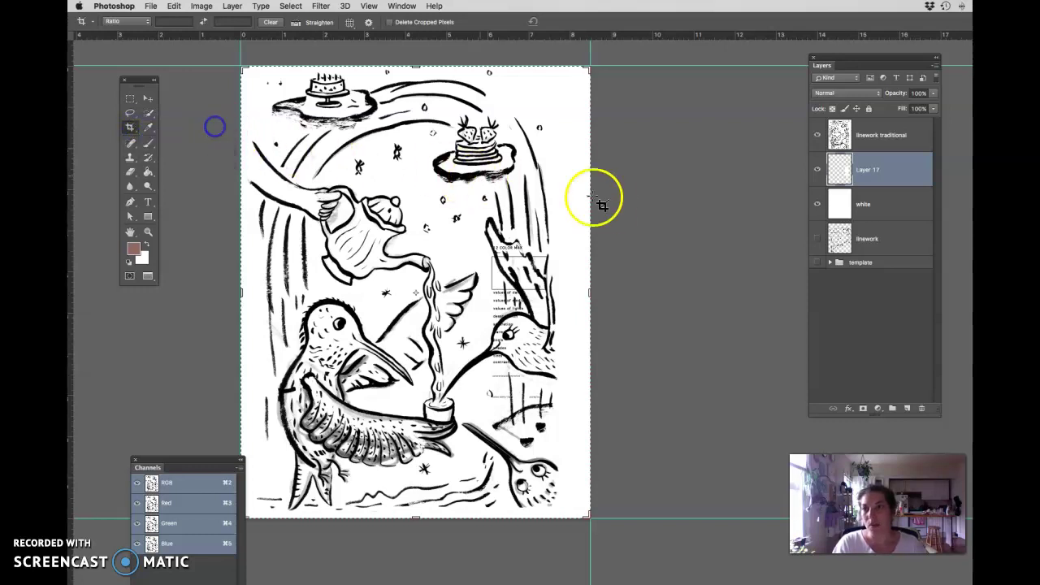
pyautogui.moveTo(591, 296); pyautogui.dragTo(675, 293)
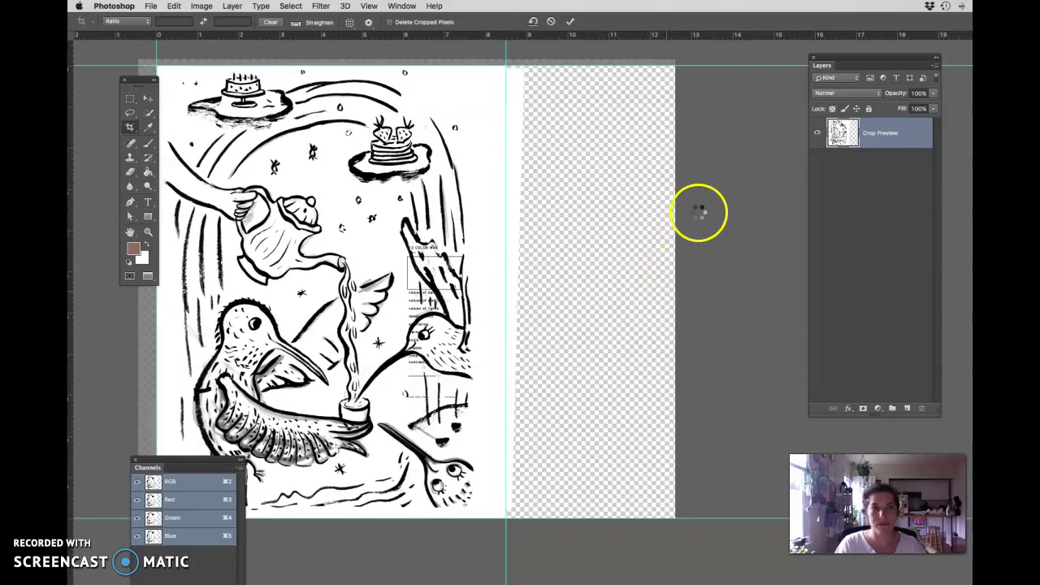
pyautogui.press('Return')
# Step: Move the 12 COLOR MAX chart layer into the new transparent strip
pyautogui.moveTo(729, 221); pyautogui.dragTo(622, 176)
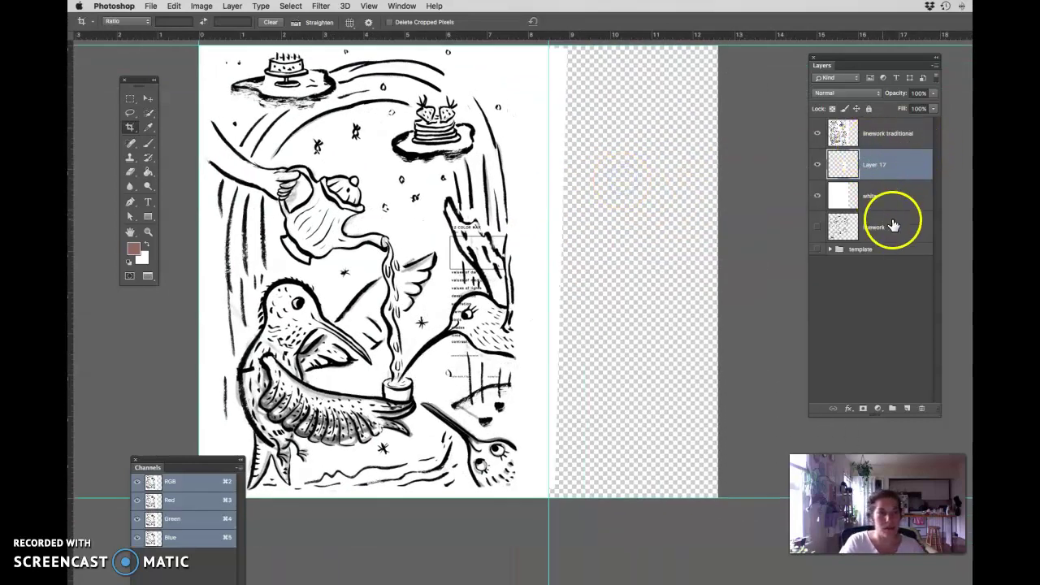
pyautogui.press('v')
pyautogui.click(817, 164)
pyautogui.click(817, 165)
pyautogui.moveTo(461, 271)
pyautogui.mouseDown()
pyautogui.moveTo(622, 228)
pyautogui.moveTo(616, 244)
pyautogui.mouseUp()
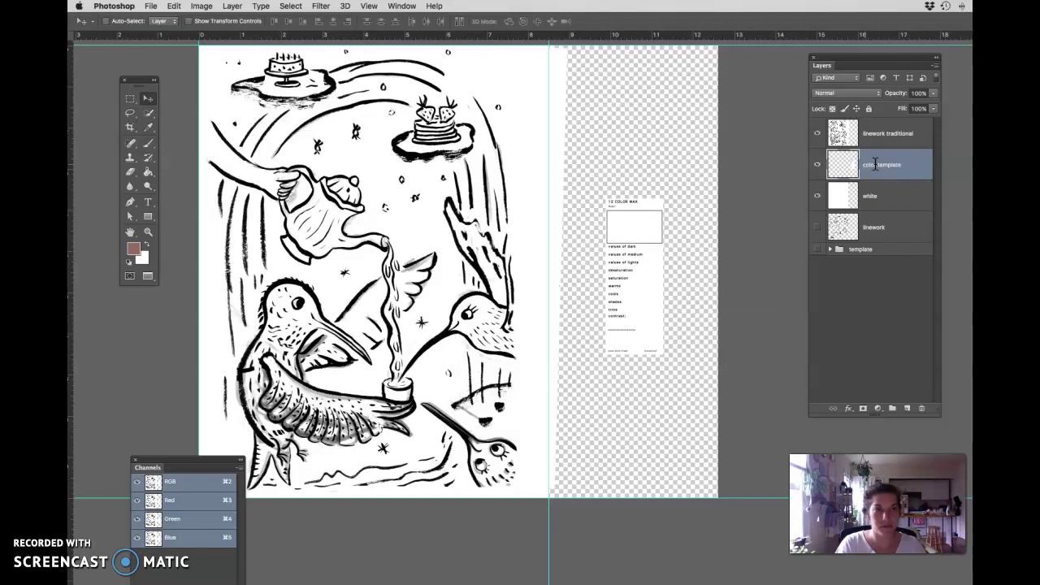
# Step: Rename the chart layer Layer 17 to 'color template'
pyautogui.press('super+minus')
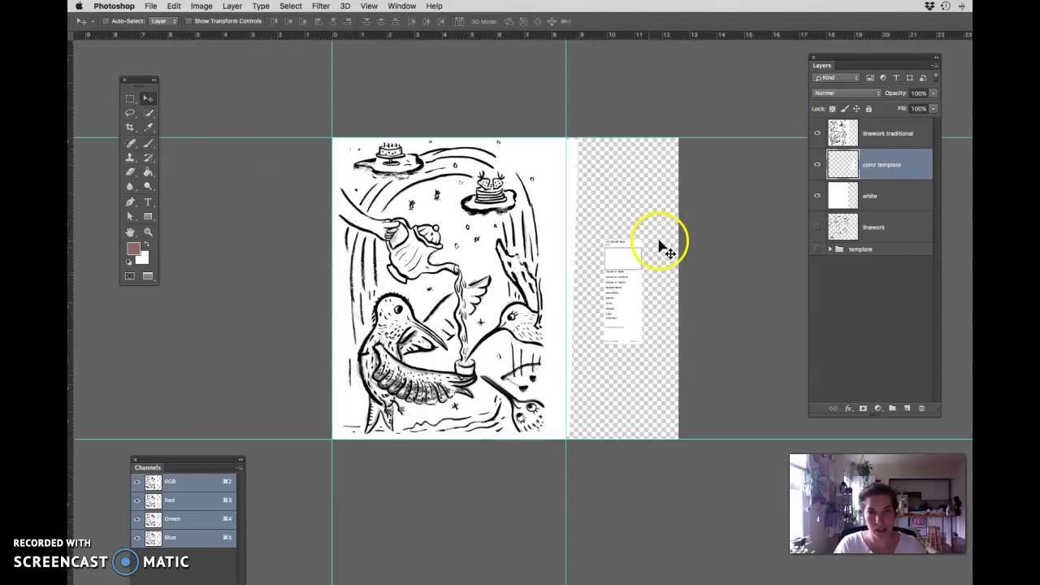
pyautogui.click(882, 174)
pyautogui.click(728, 236)
pyautogui.click(380, 420)
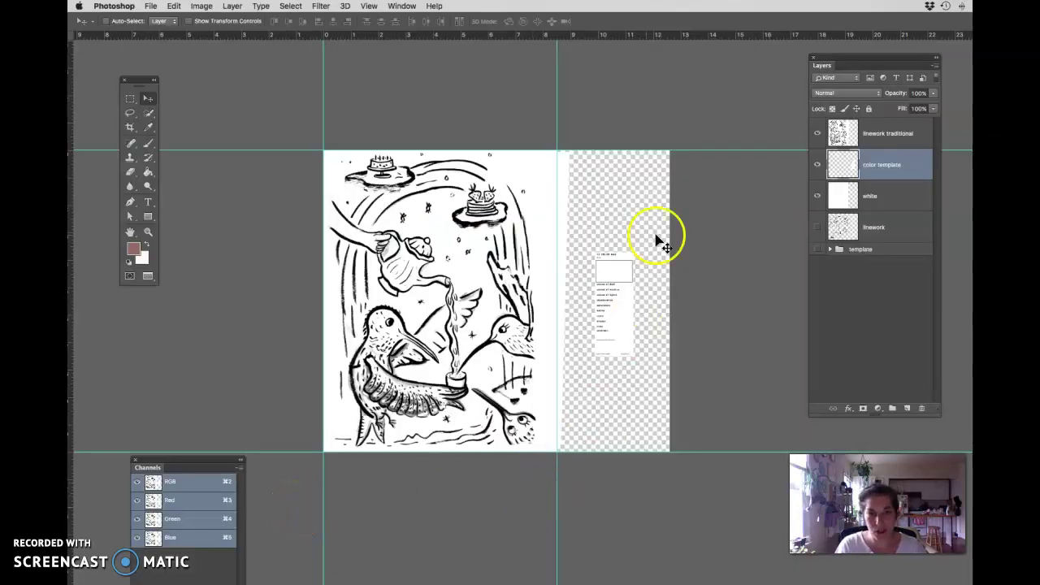
# Step: Scale the chart up to fill the right column, zoom in on its labels, then show the TextEdit warning note
pyautogui.press('super+t')
pyautogui.moveTo(632, 356); pyautogui.dragTo(679, 446)
pyautogui.press('Return')
pyautogui.press('space')
pyautogui.moveTo(657, 323); pyautogui.dragTo(688, 339)
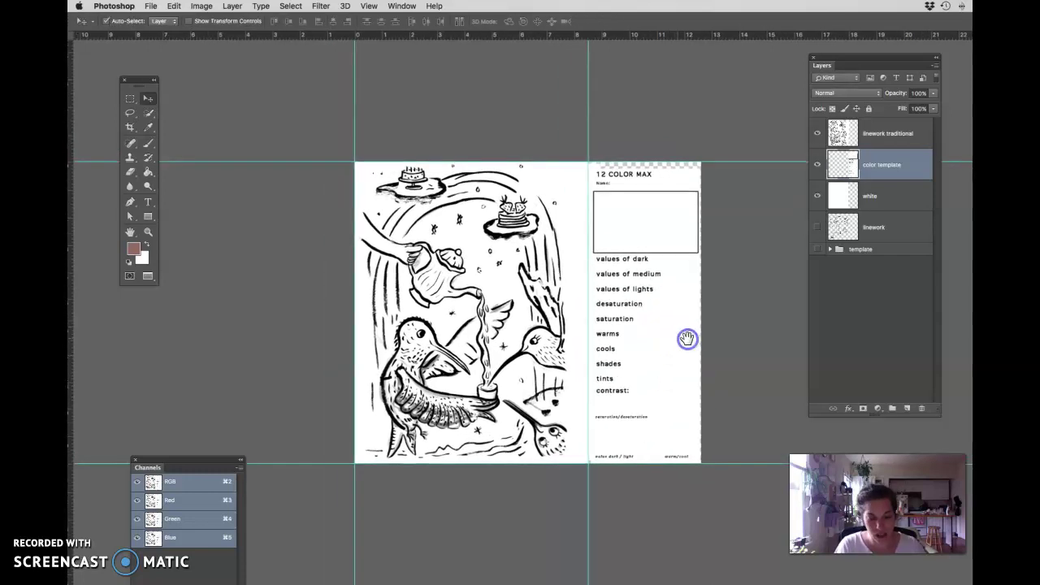
pyautogui.keyDown('super'); pyautogui.click(687, 338); pyautogui.keyUp('super')
pyautogui.keyDown('super'); pyautogui.click(638, 299); pyautogui.keyUp('super')
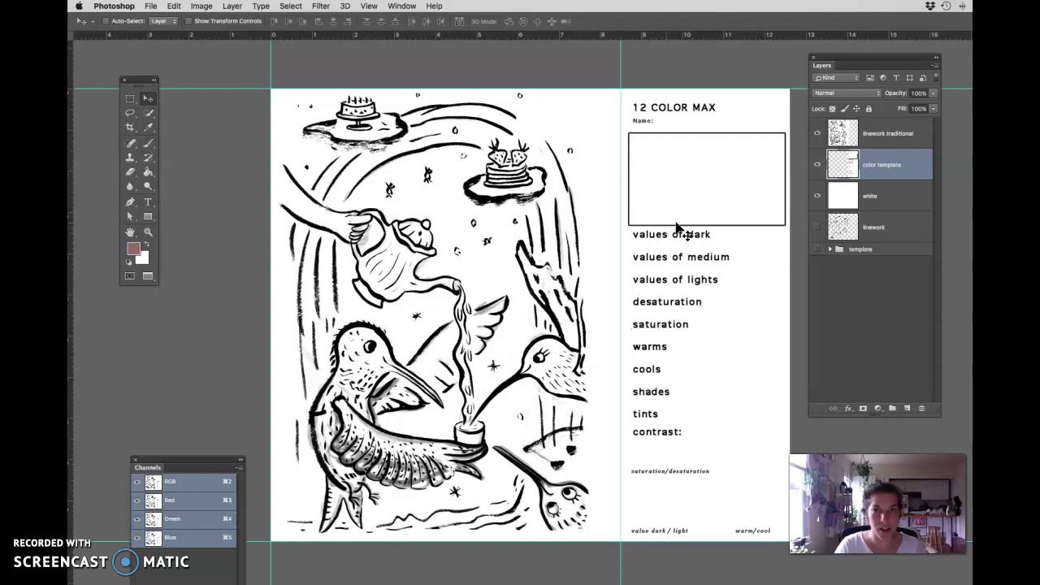
pyautogui.press('super+Tab')
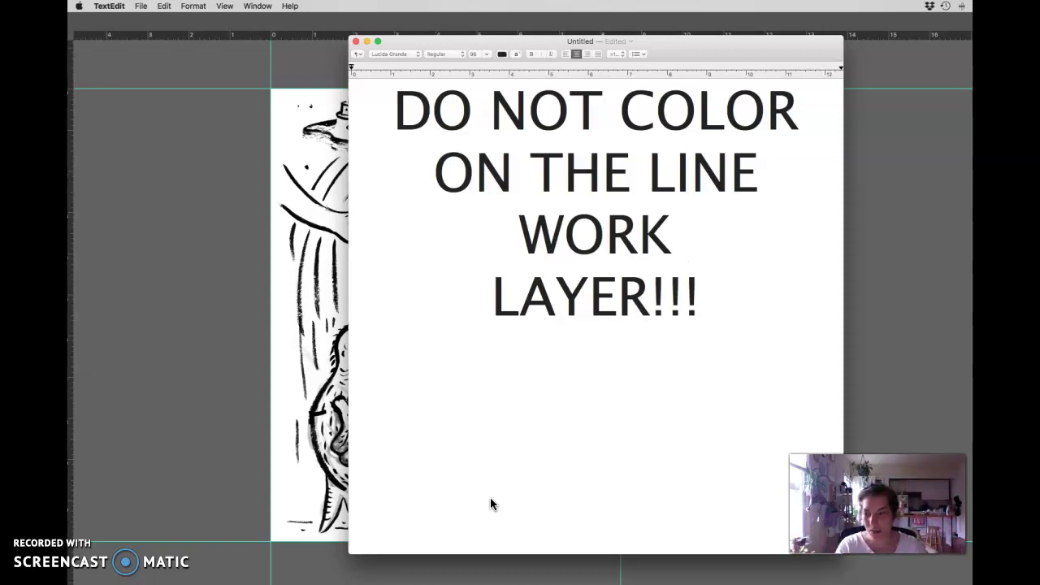
# Step: Leave the TextEdit warning note and return to the Photoshop drawing
pyautogui.click(229, 435)
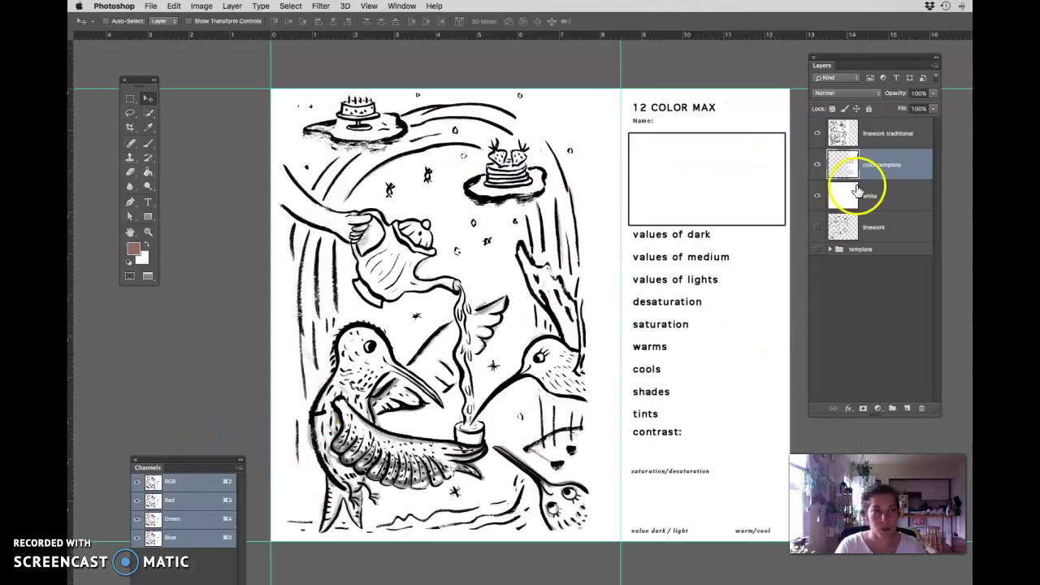
# Step: Select both the linework traditional and color template layers and lock them
pyautogui.click(836, 134)
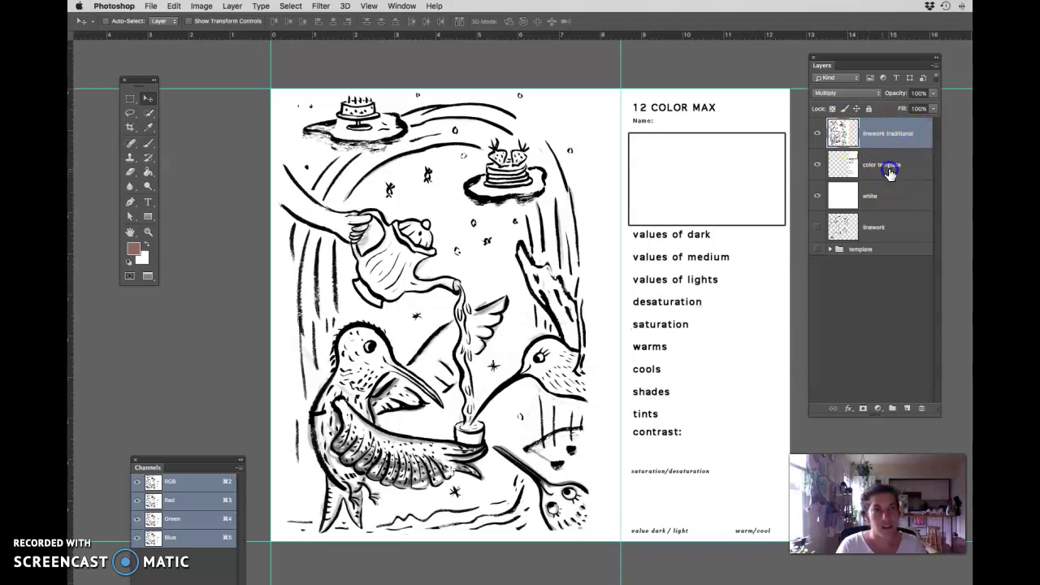
pyautogui.click(888, 170)
pyautogui.click(817, 166)
pyautogui.click(817, 166)
pyautogui.moveTo(882, 163); pyautogui.dragTo(910, 135)
pyautogui.keyDown('shift'); pyautogui.click(909, 135); pyautogui.keyUp('shift')
pyautogui.hotkey('shift', 'alt', 'm')
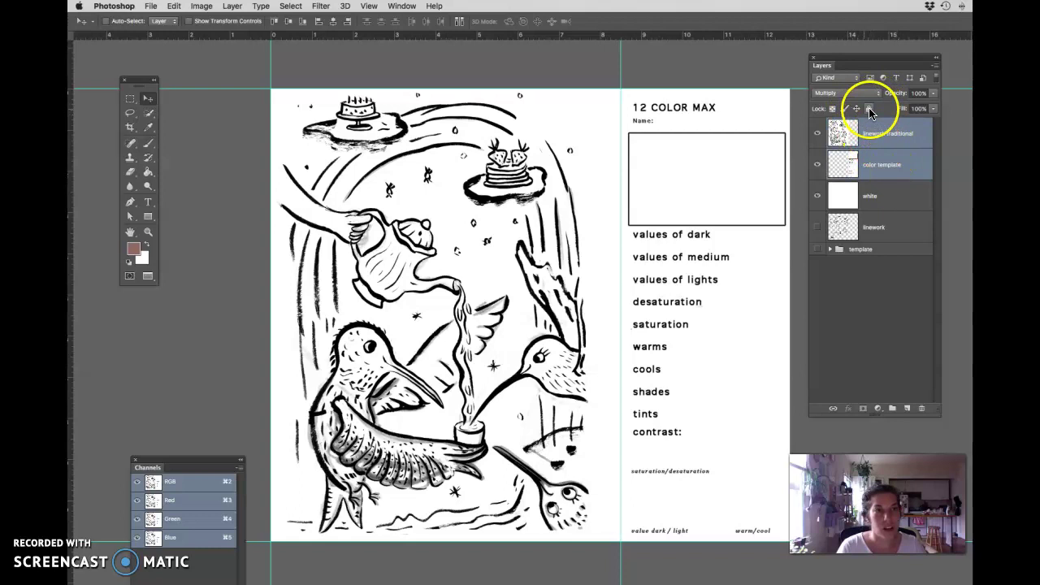
pyautogui.click(869, 109)
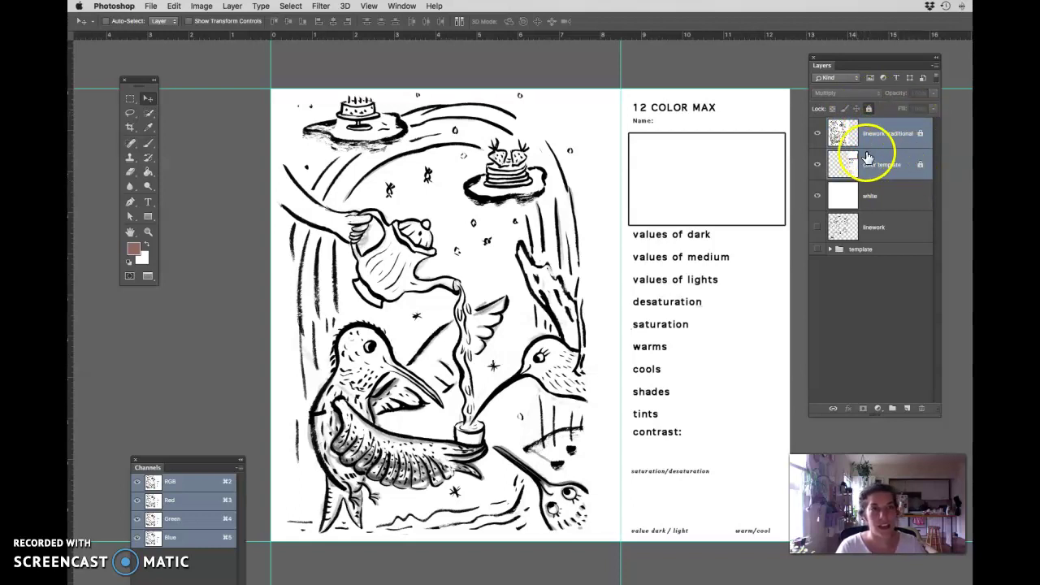
# Step: Add a new layer named COLOR, move linework traditional above it, and unlock linework traditional
pyautogui.click(907, 409)
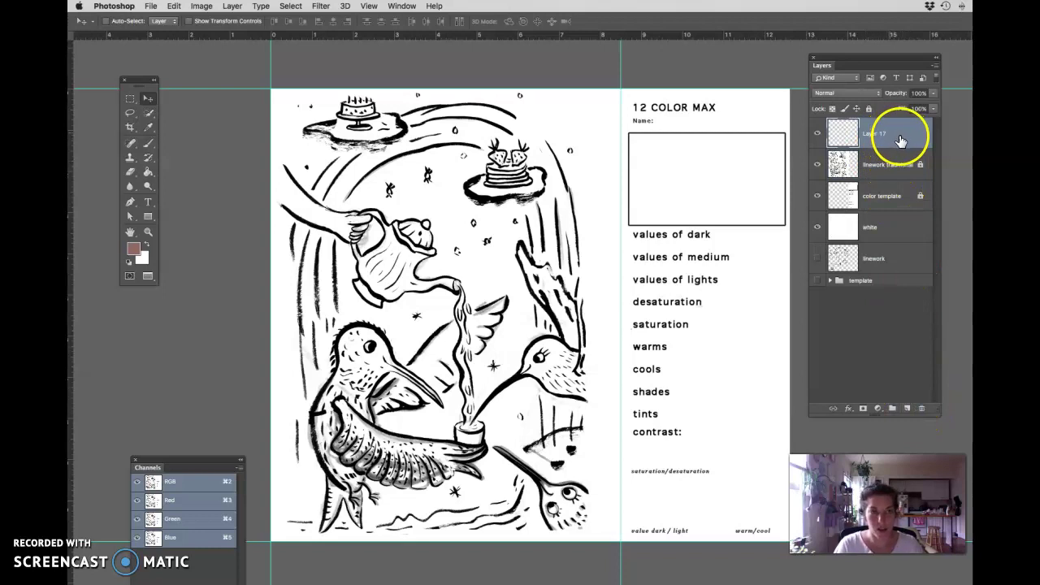
pyautogui.doubleClick(873, 134)
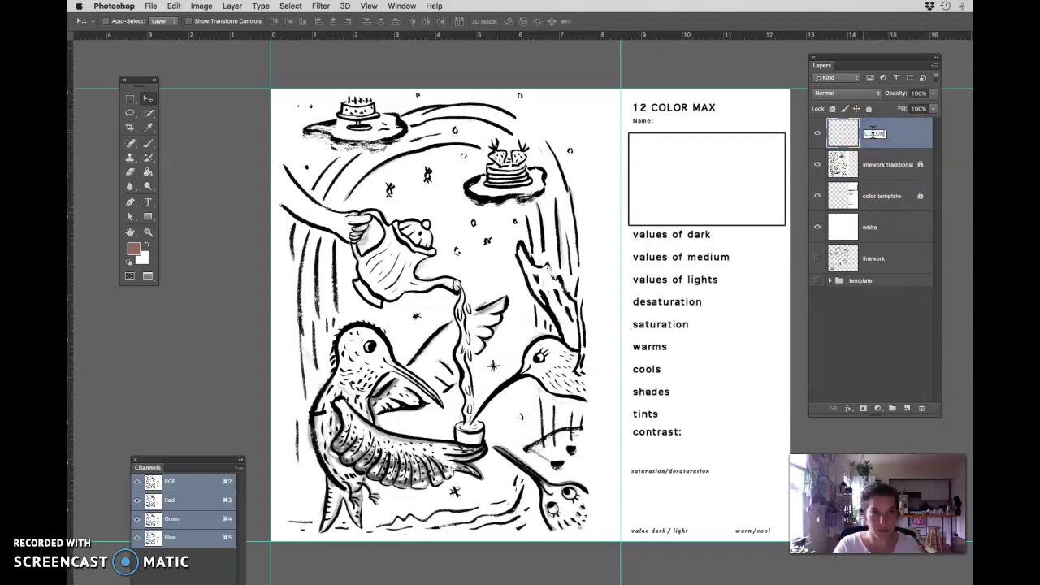
pyautogui.write('COLOR')
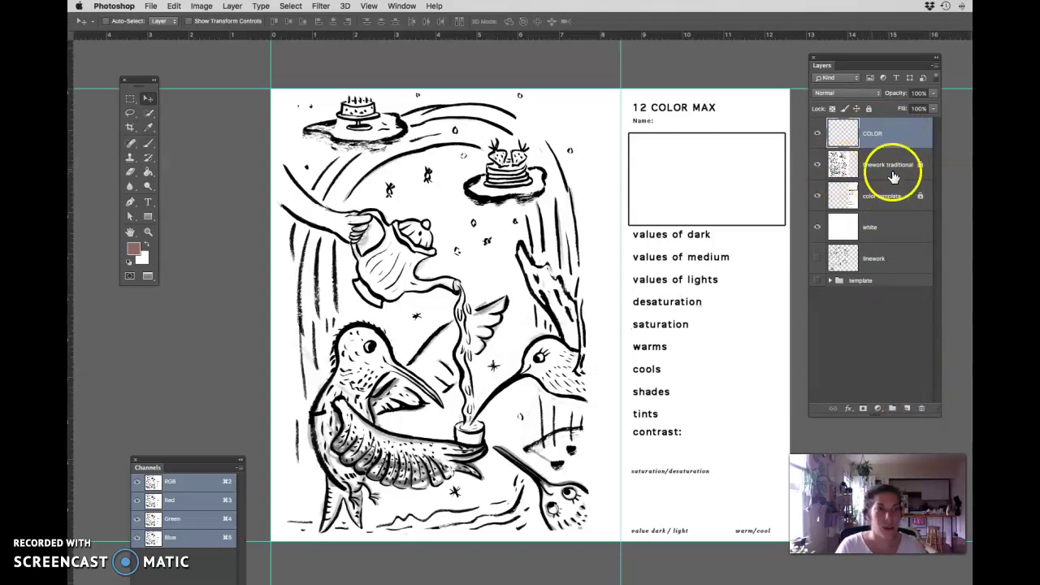
pyautogui.click(891, 166)
pyautogui.moveTo(891, 168); pyautogui.dragTo(881, 139)
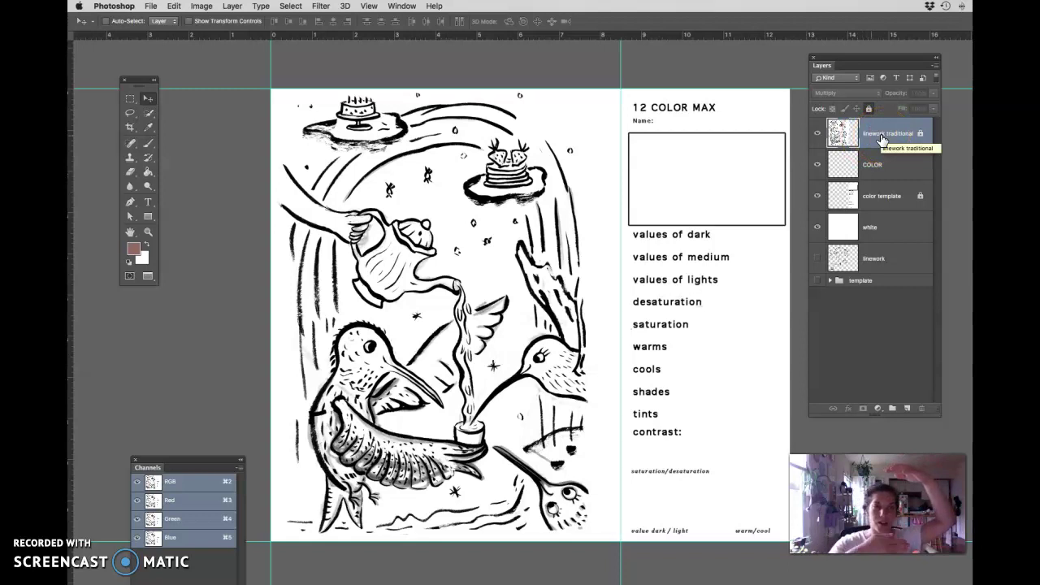
pyautogui.click(868, 108)
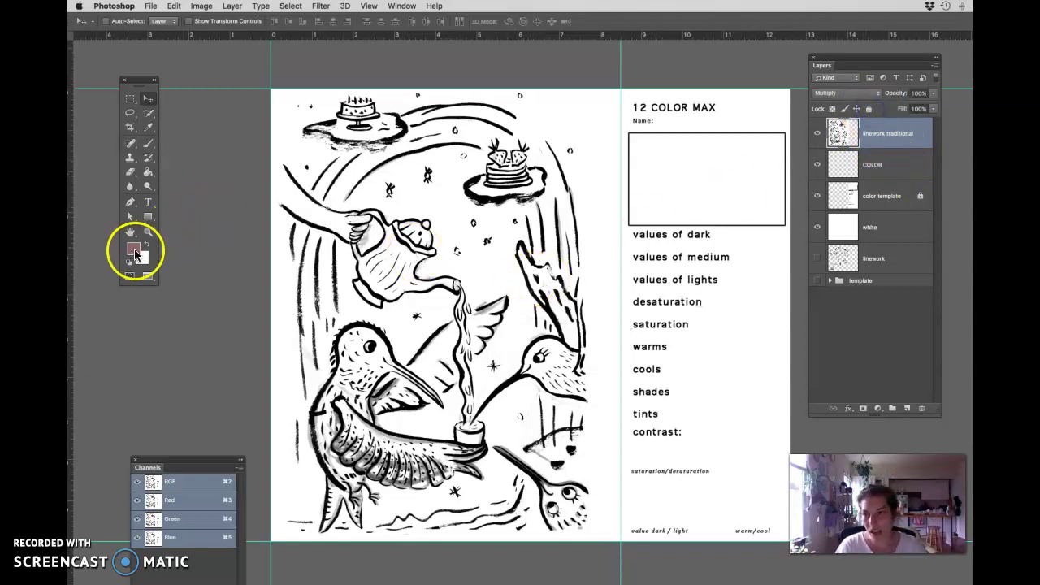
# Step: Paint a brown test blob beside the teapot on the COLOR layer
pyautogui.press('b')
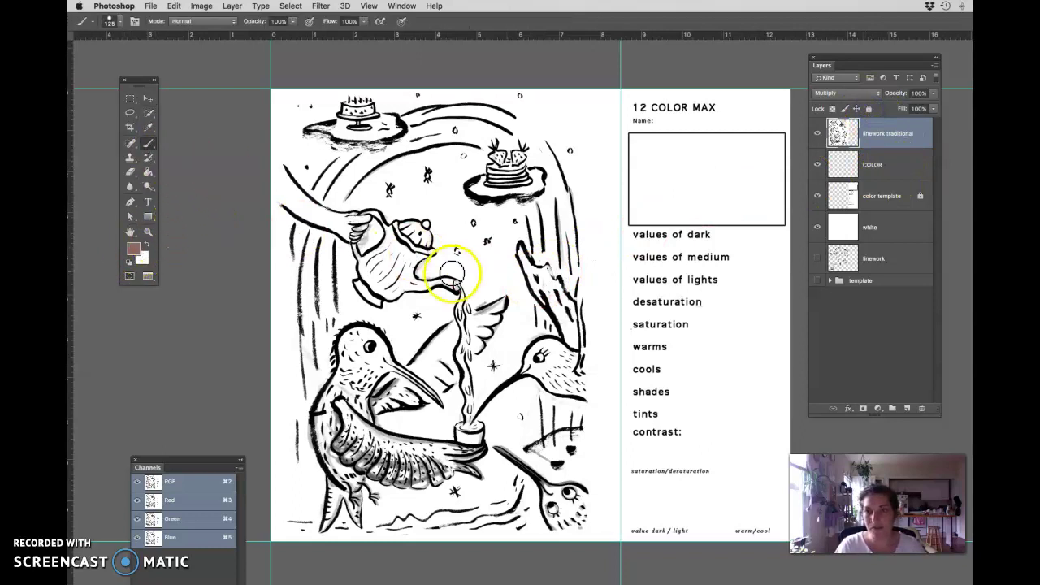
pyautogui.moveTo(494, 277)
pyautogui.mouseDown()
pyautogui.moveTo(494, 258)
pyautogui.moveTo(493, 273)
pyautogui.mouseUp()
pyautogui.press('super+z')
pyautogui.click(879, 164)
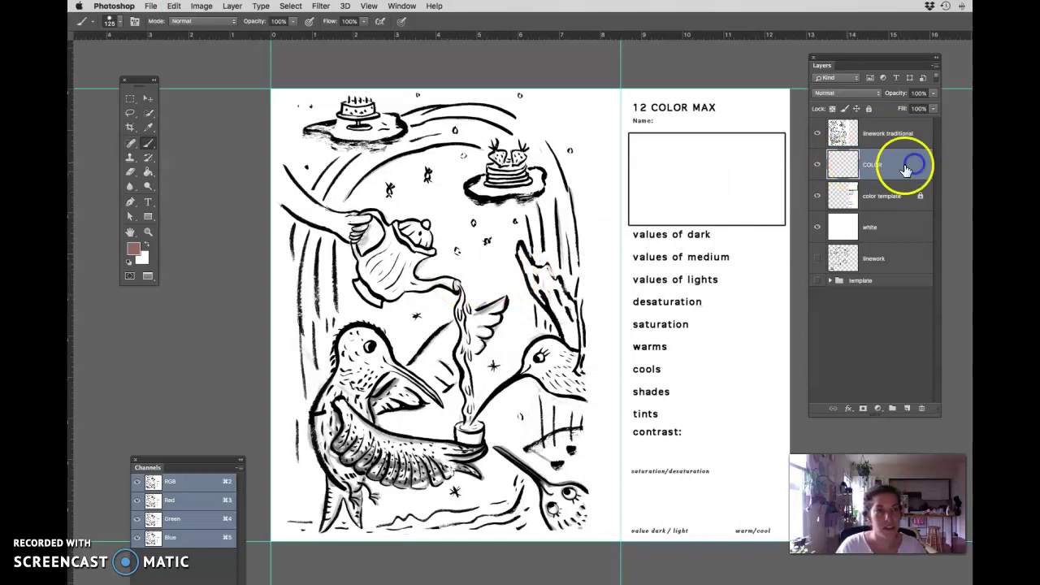
pyautogui.moveTo(499, 244)
pyautogui.mouseDown()
pyautogui.moveTo(477, 257)
pyautogui.moveTo(511, 265)
pyautogui.moveTo(535, 255)
pyautogui.mouseUp()
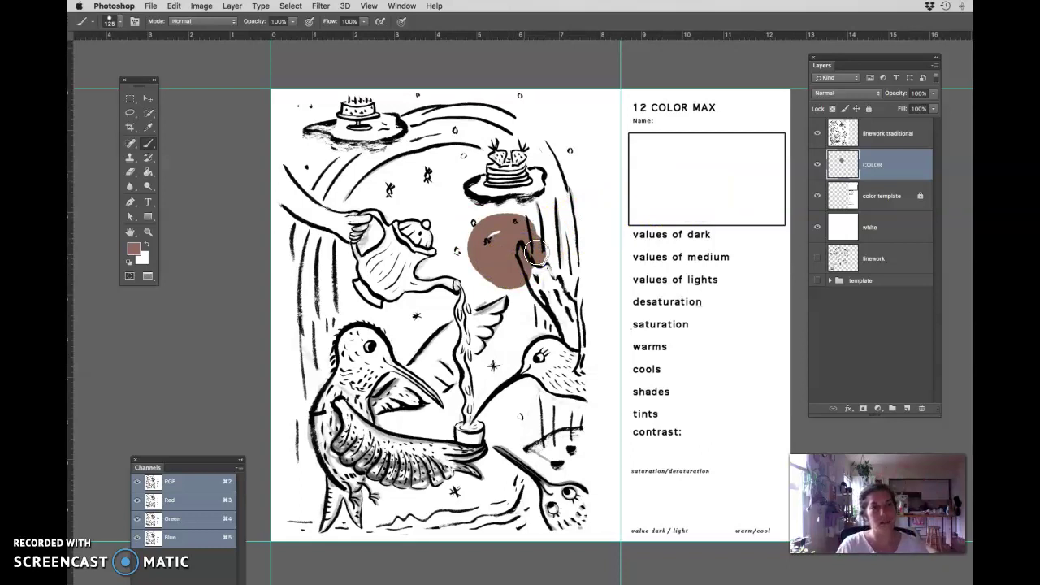
# Step: Switch the linework traditional layer's blending to Normal, then back to Multiply
pyautogui.click(876, 140)
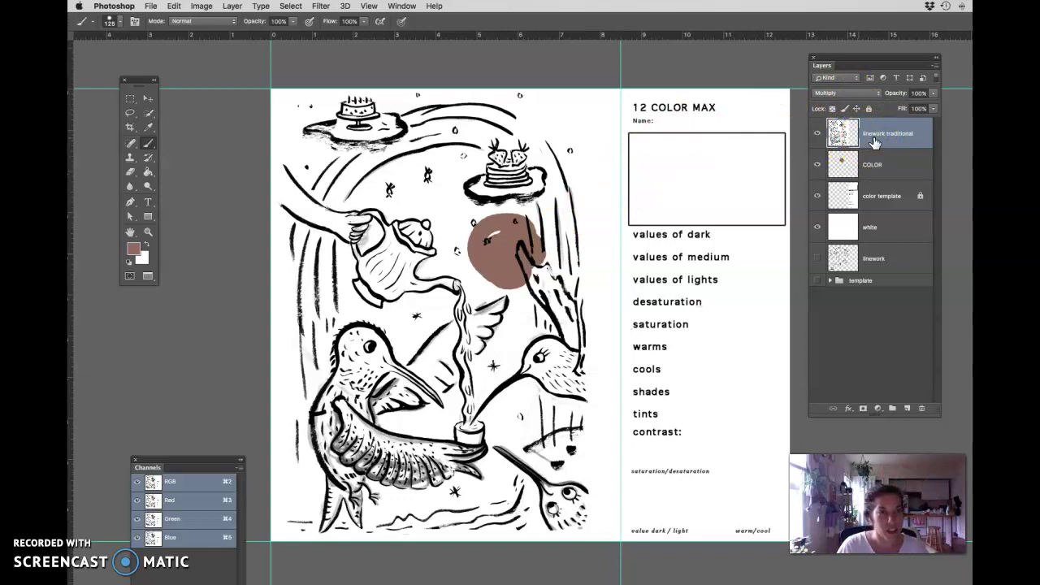
pyautogui.click(841, 93)
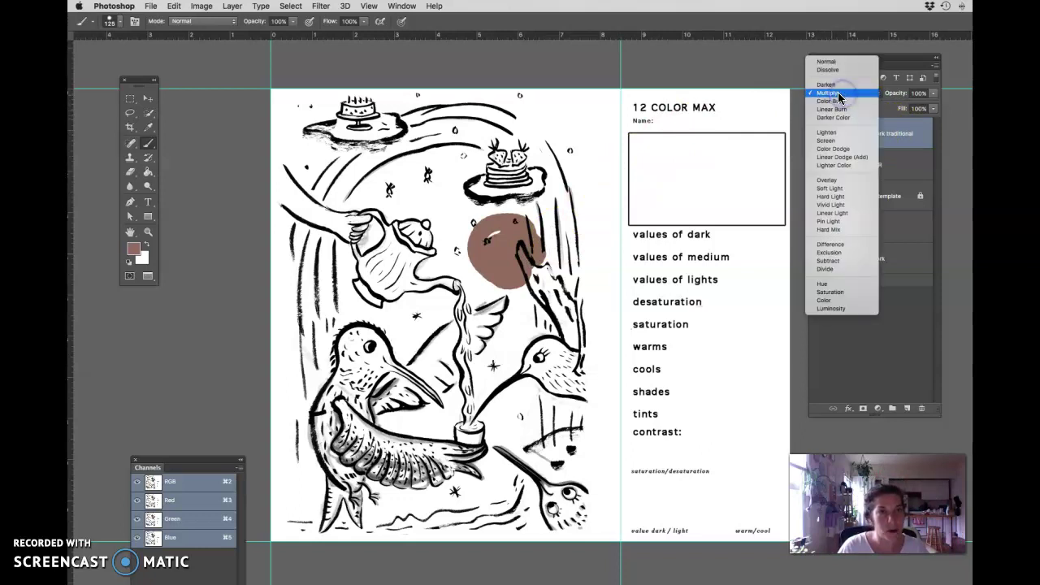
pyautogui.click(826, 62)
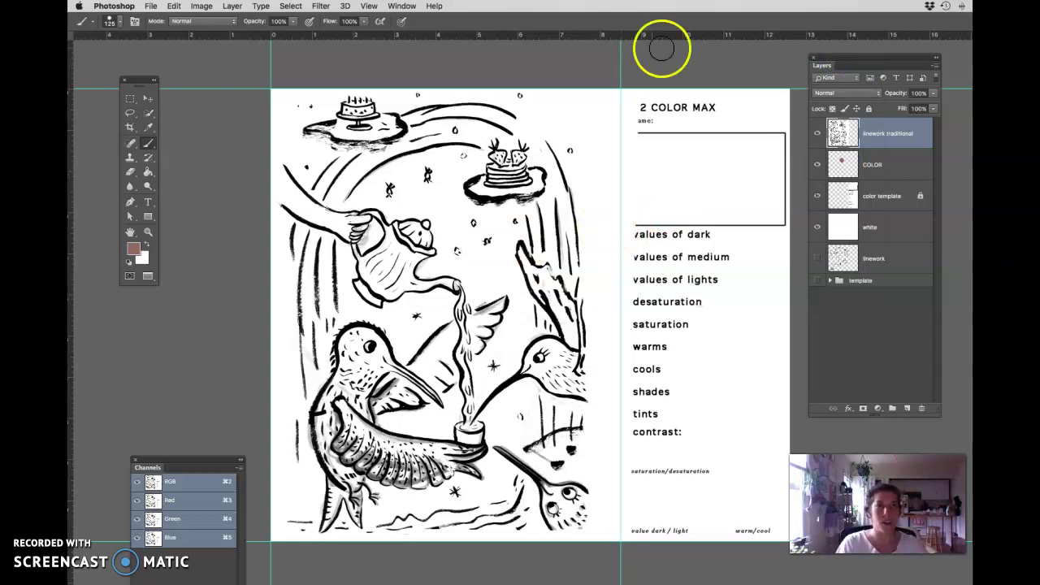
pyautogui.click(858, 93)
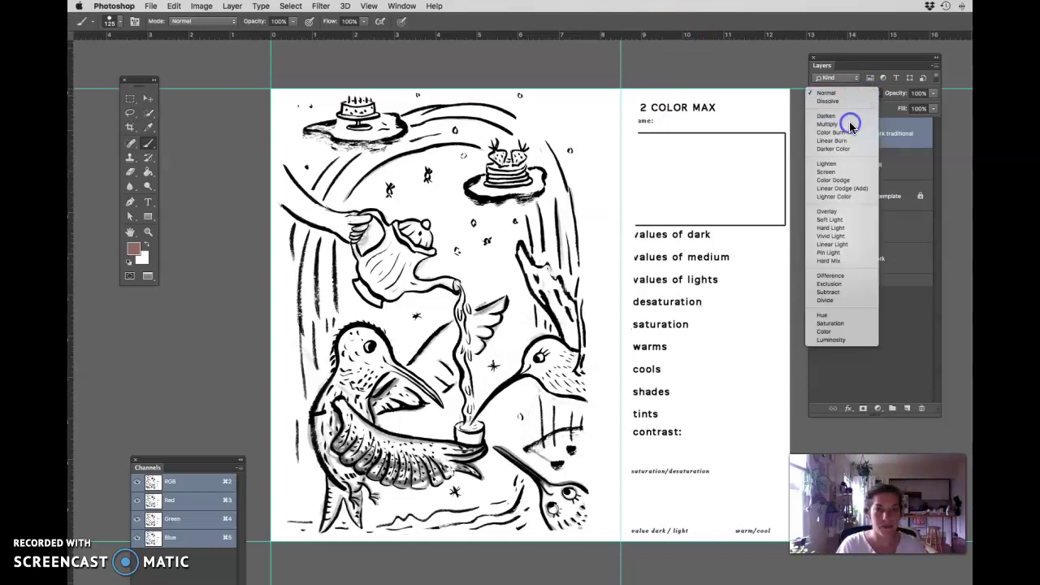
pyautogui.click(851, 124)
# Step: Repaint the brown test circle on the COLOR layer, then switch to the Eraser to remove it
pyautogui.moveTo(532, 294); pyautogui.dragTo(495, 270)
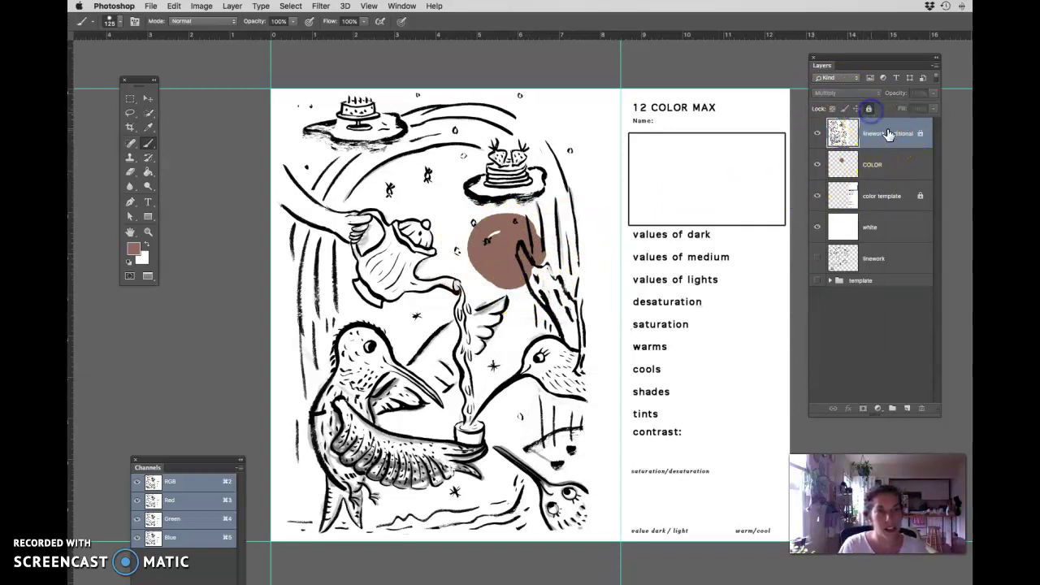
pyautogui.click(889, 165)
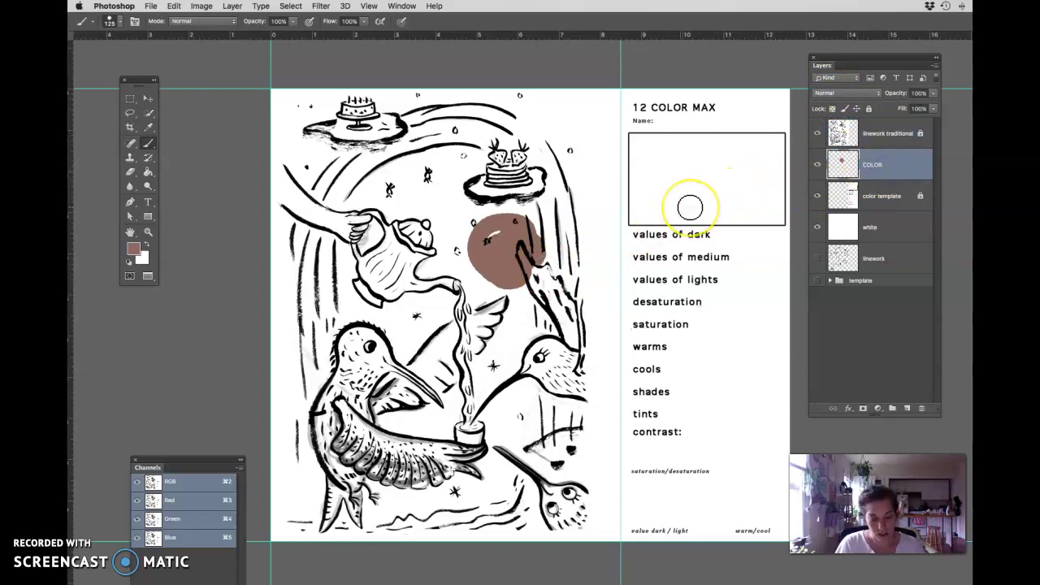
pyautogui.press('super+equal')
pyautogui.moveTo(475, 233); pyautogui.dragTo(577, 257)
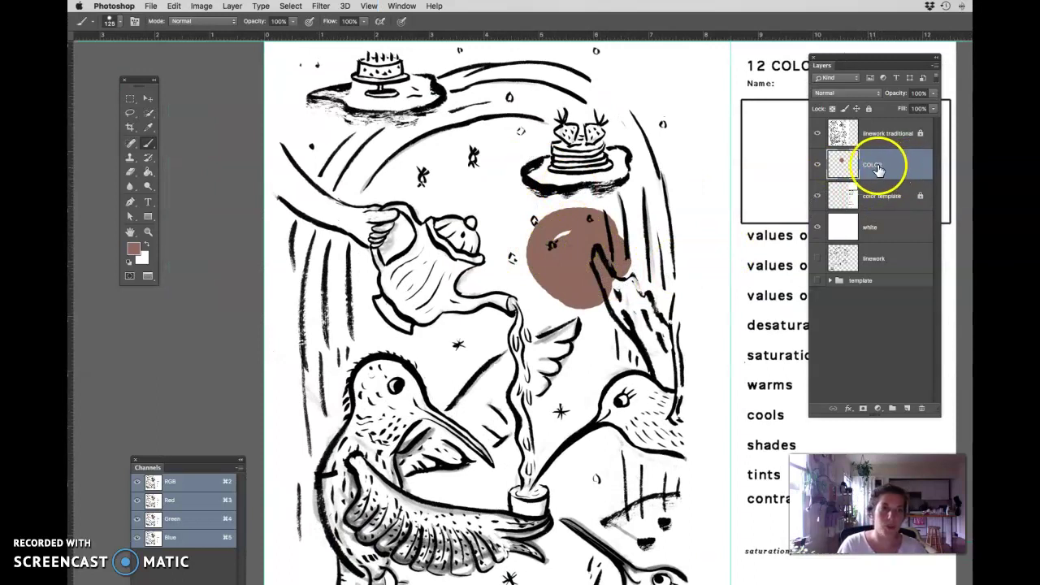
pyautogui.moveTo(616, 232)
pyautogui.mouseDown()
pyautogui.moveTo(588, 276)
pyautogui.moveTo(602, 277)
pyautogui.moveTo(605, 295)
pyautogui.moveTo(622, 262)
pyautogui.moveTo(598, 314)
pyautogui.mouseUp()
pyautogui.press('e')
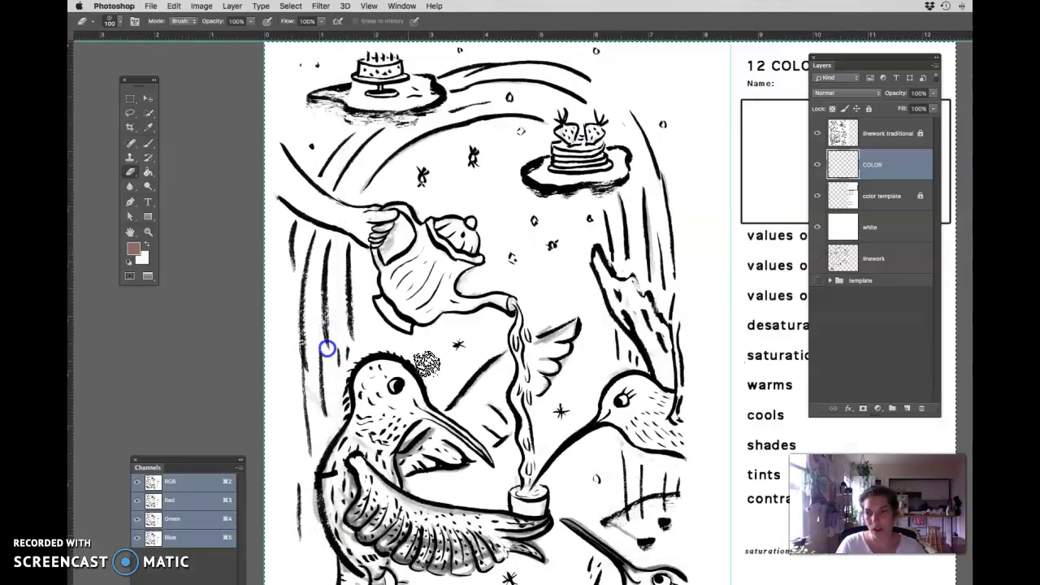
# Step: Open the 3.34.04 PM passion-flower screenshot PNG from the Desktop and fit it in view
pyautogui.press('v')
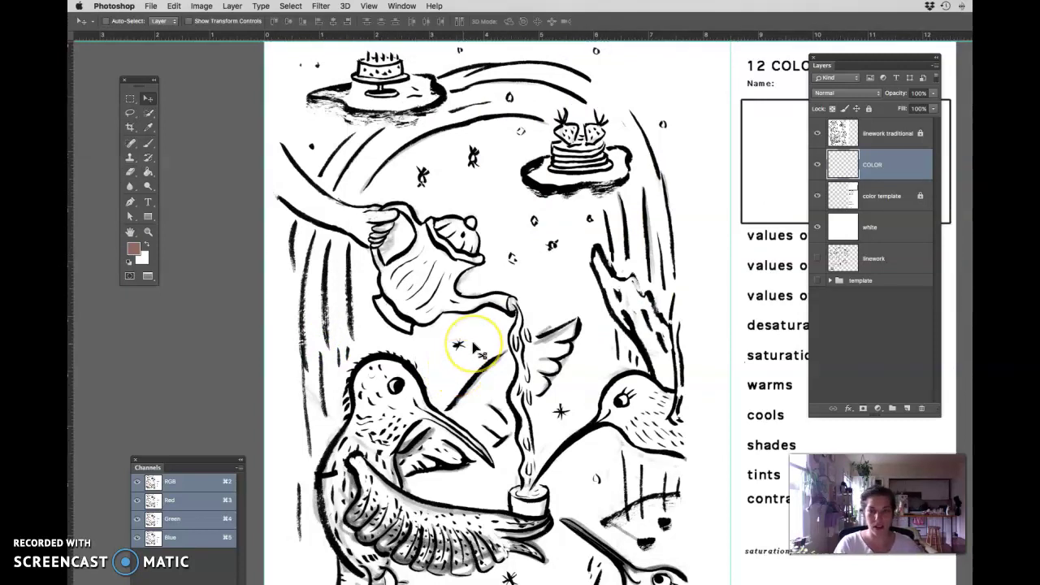
pyautogui.press('super+minus')
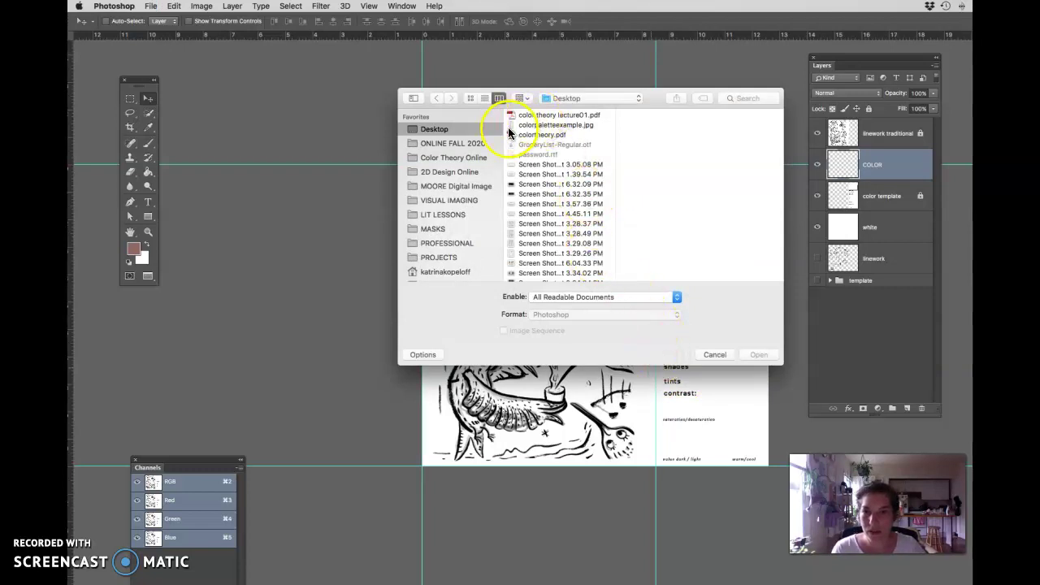
pyautogui.scroll(-3, 529, 146)
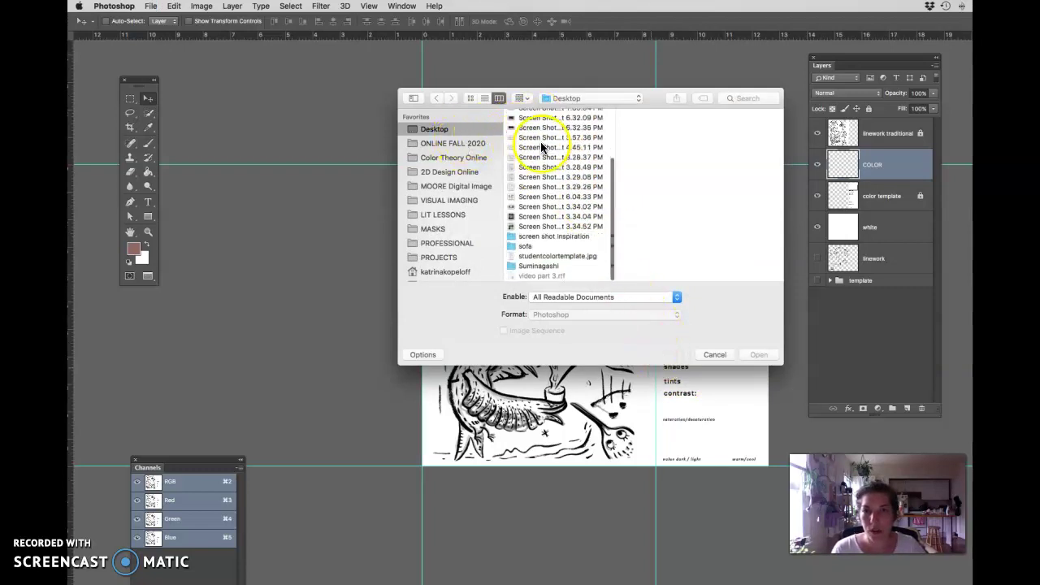
pyautogui.click(528, 218)
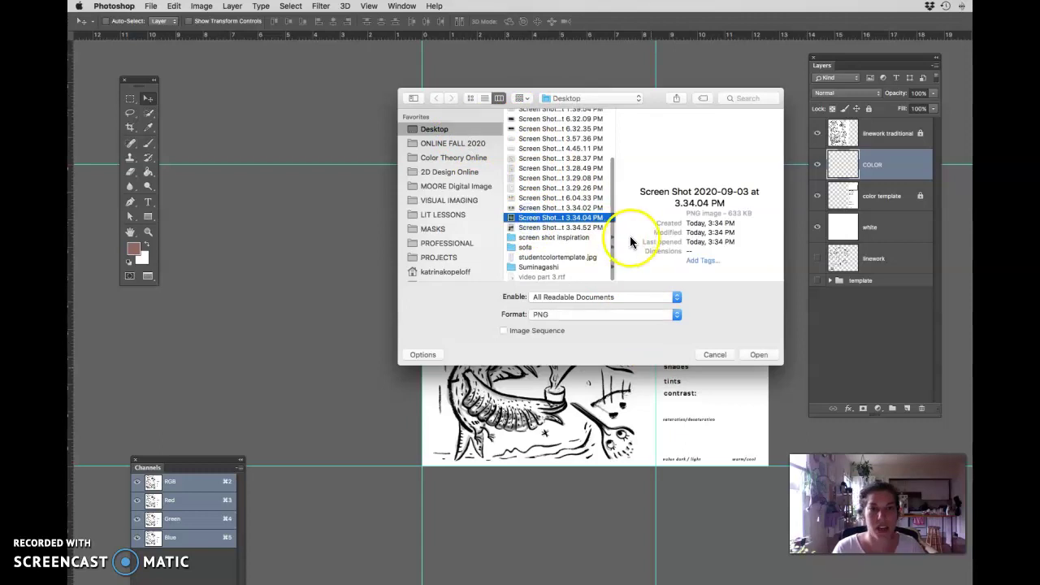
pyautogui.click(755, 355)
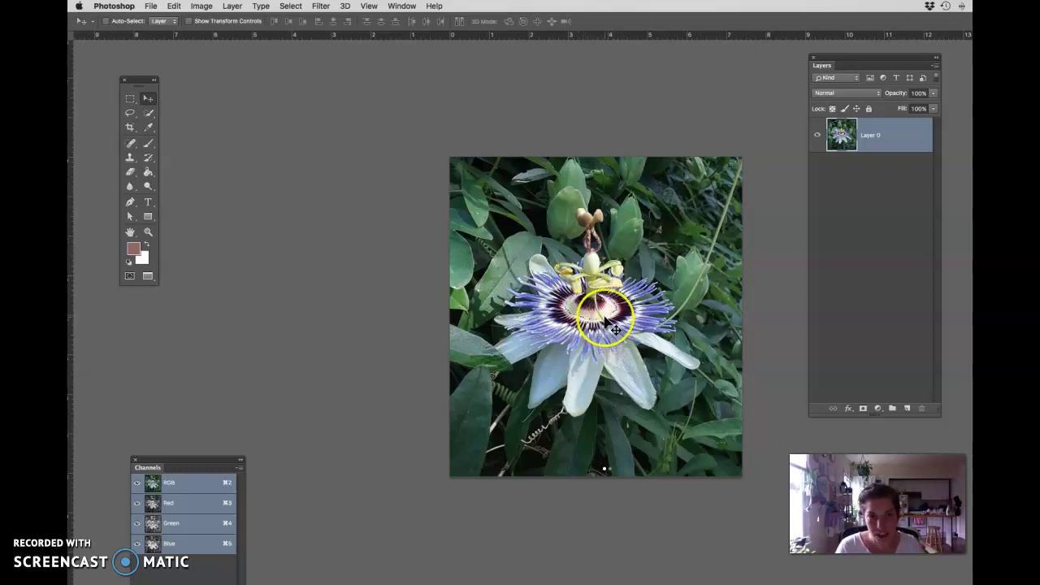
pyautogui.scroll(2, 607, 321)
pyautogui.hscroll(3, 616, 357)
pyautogui.scroll(1, 616, 357)
pyautogui.scroll(-2, 617, 357)
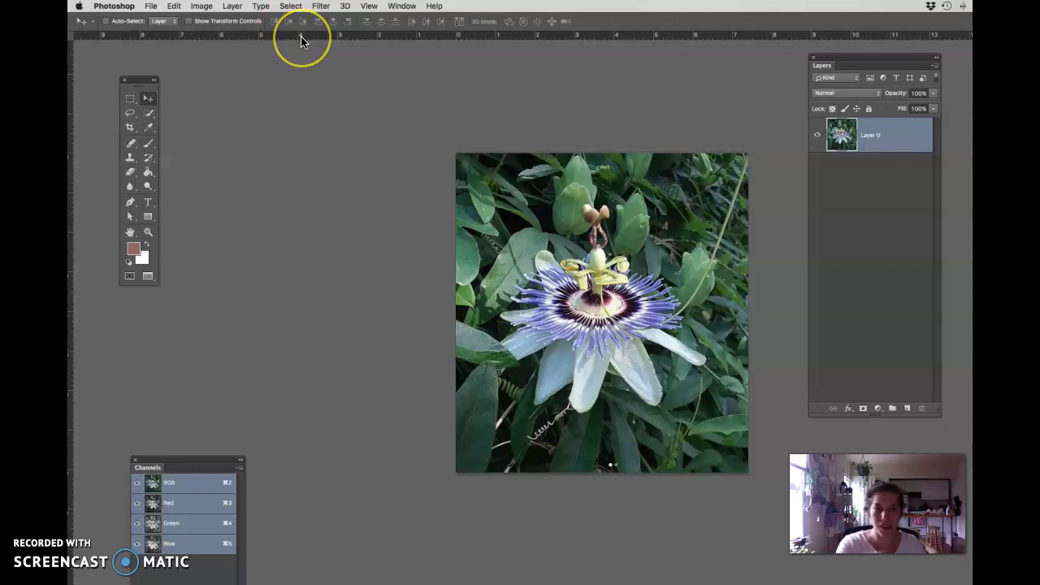
# Step: Copy the entire flower image and paste it into demo.psd
pyautogui.click(290, 5)
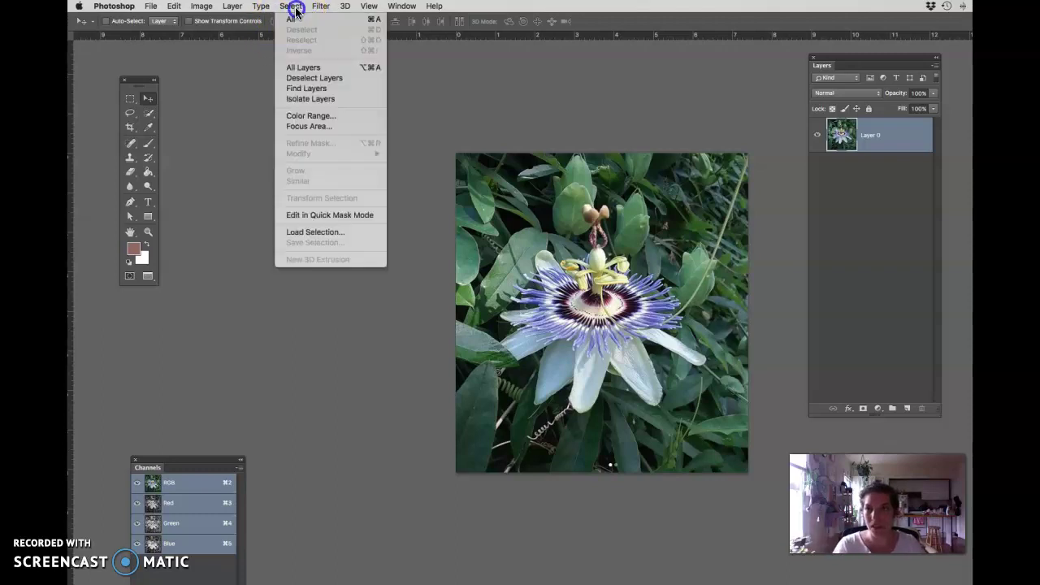
pyautogui.click(292, 23)
pyautogui.click(174, 5)
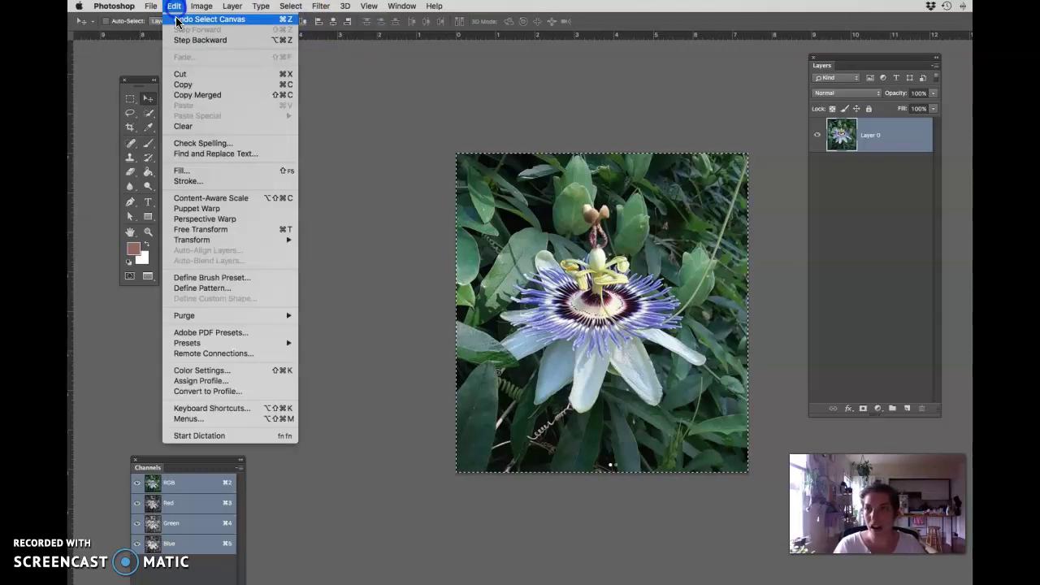
pyautogui.click(183, 84)
pyautogui.click(401, 6)
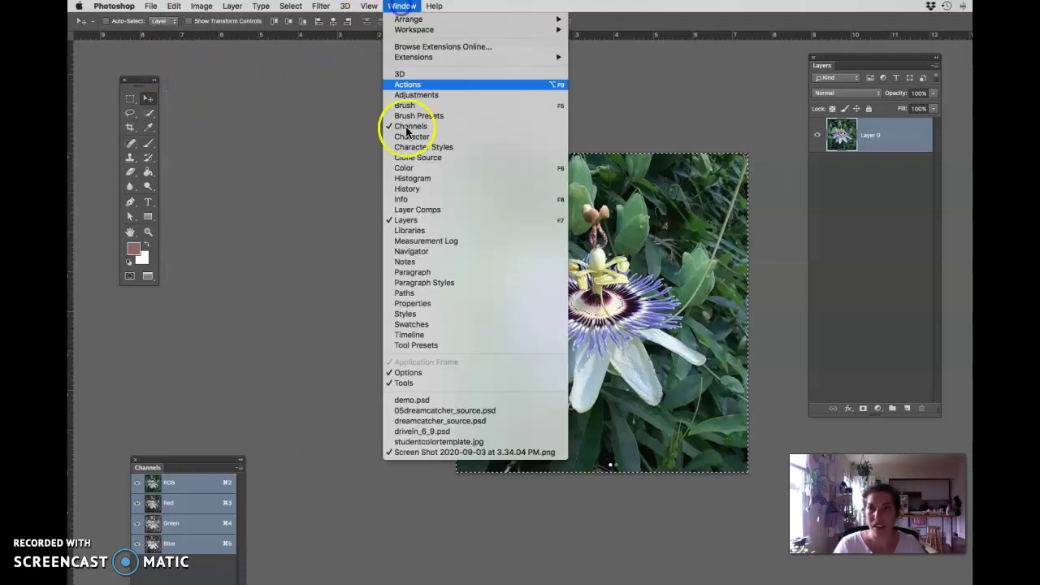
pyautogui.click(428, 401)
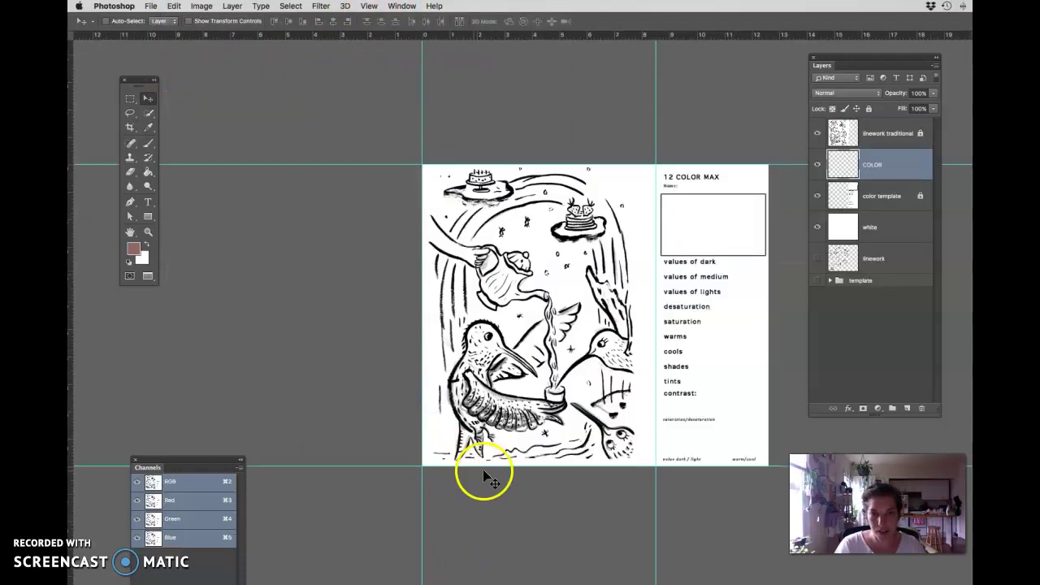
pyautogui.press('super+v')
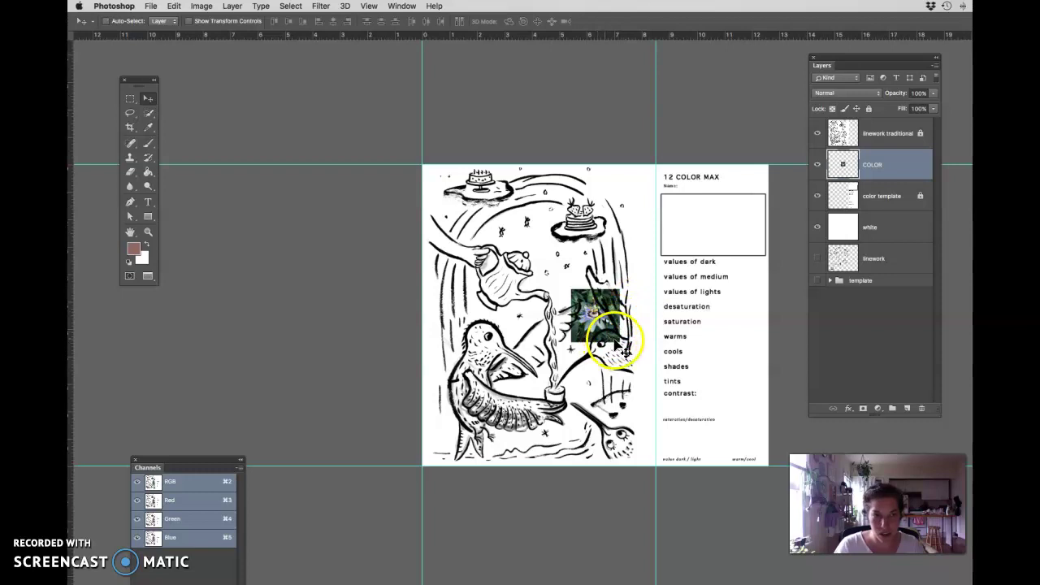
# Step: Enlarge the pasted flower, move it over the drawing area, and hide linework traditional
pyautogui.press('super+t')
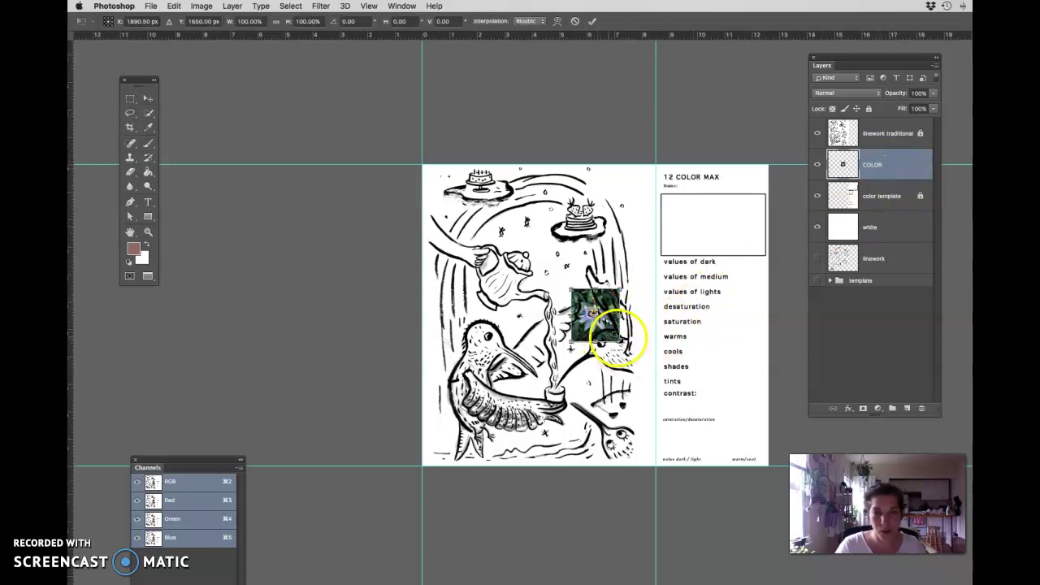
pyautogui.moveTo(629, 351); pyautogui.dragTo(735, 443)
pyautogui.moveTo(568, 286); pyautogui.dragTo(502, 213)
pyautogui.doubleClick(545, 223)
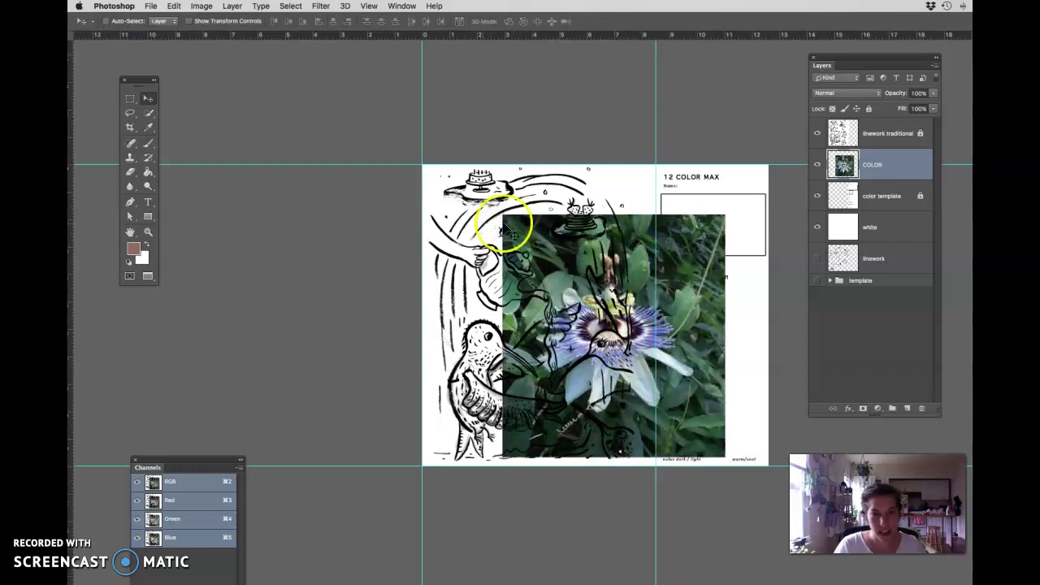
pyautogui.click(679, 312)
pyautogui.moveTo(704, 372); pyautogui.dragTo(631, 349)
pyautogui.click(817, 134)
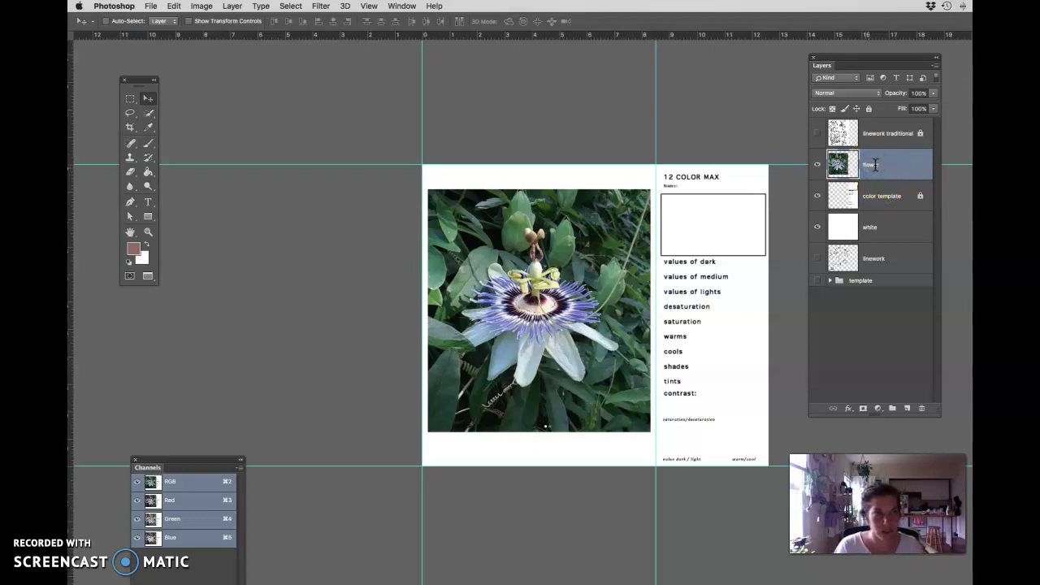
# Step: Add a new empty layer above the flower and sample dark purple from the flower's centre
pyautogui.click(907, 408)
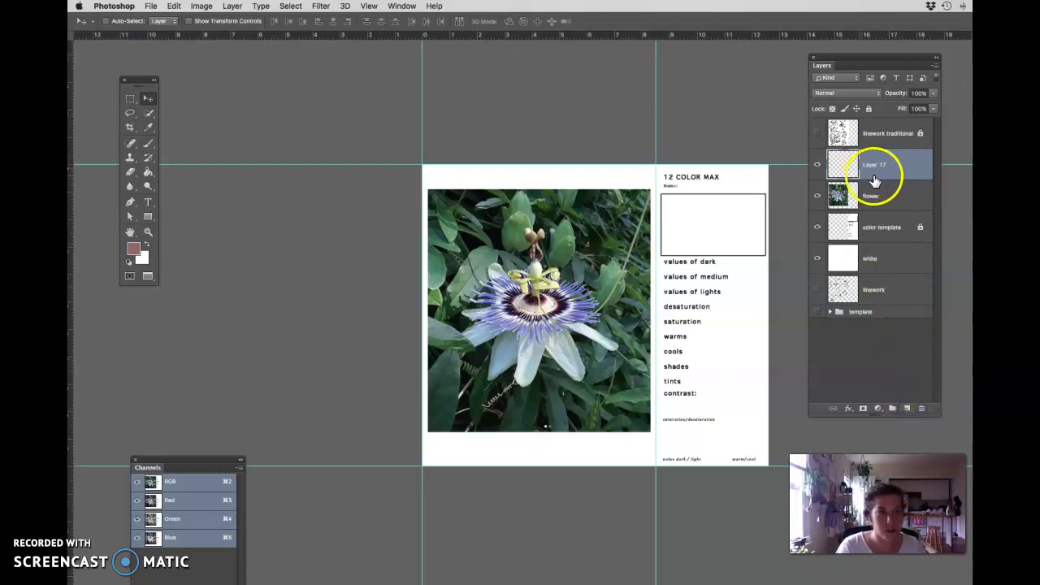
pyautogui.press('super+equal')
pyautogui.moveTo(741, 276); pyautogui.dragTo(662, 298)
pyautogui.click(878, 165)
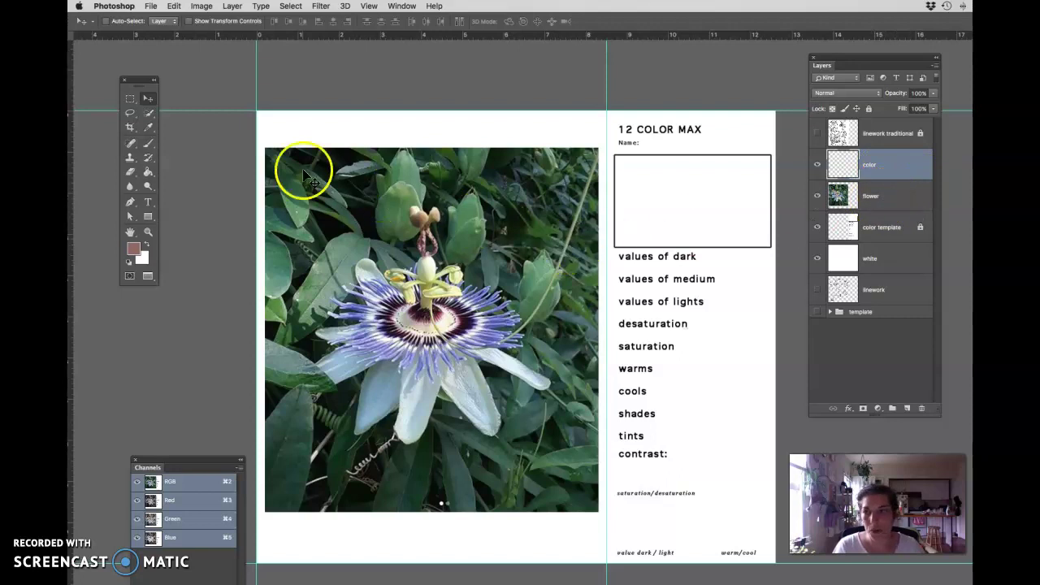
pyautogui.click(149, 129)
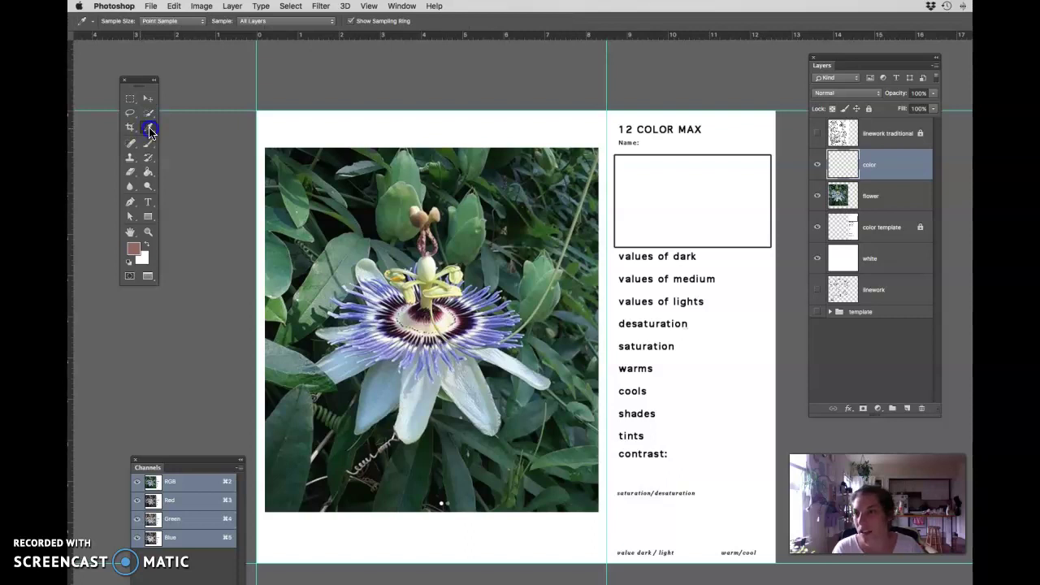
pyautogui.moveTo(149, 132); pyautogui.dragTo(250, 125)
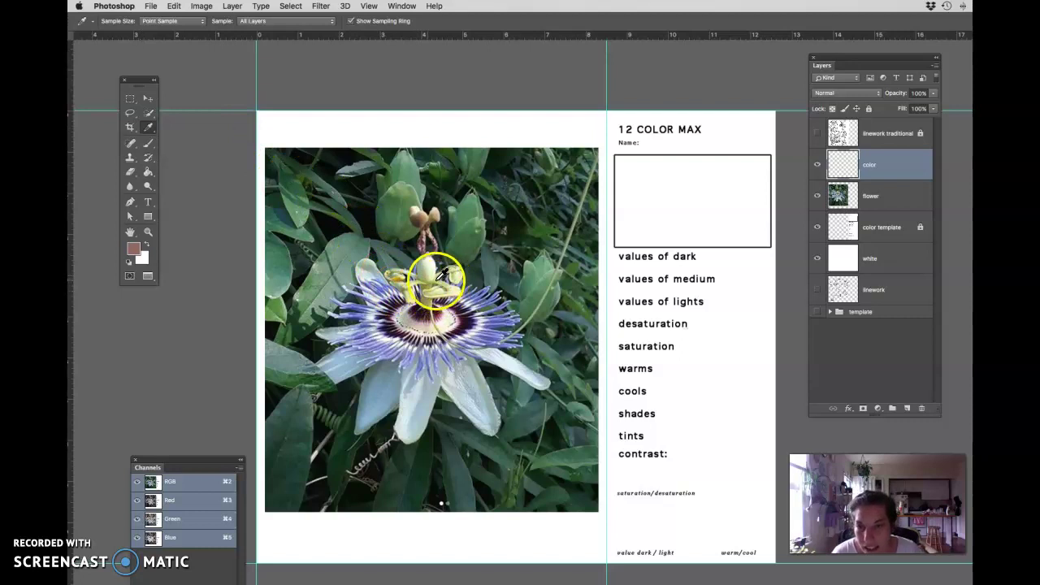
pyautogui.moveTo(467, 322); pyautogui.dragTo(467, 321)
pyautogui.click(135, 251)
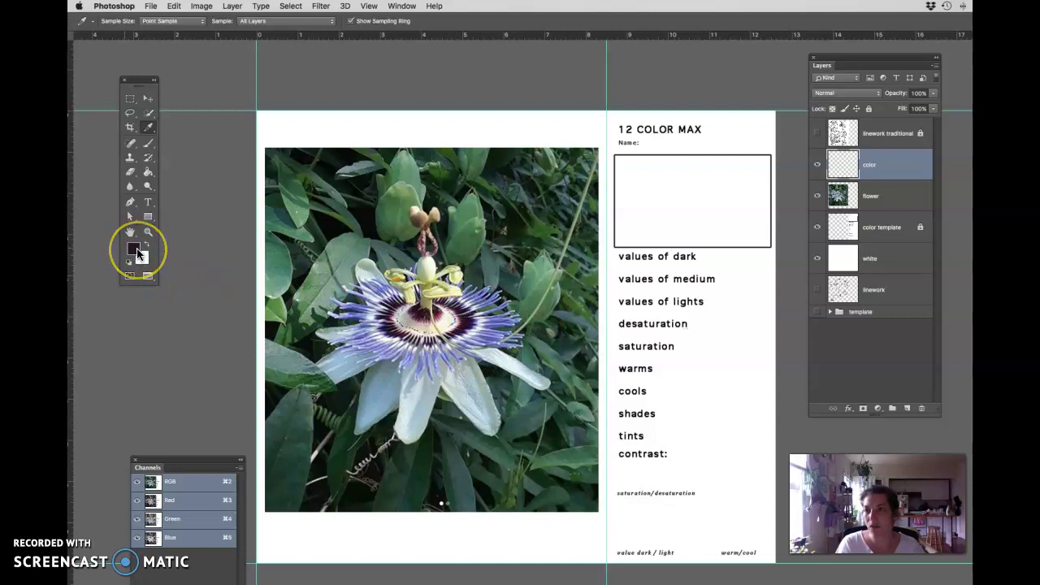
pyautogui.click(134, 256)
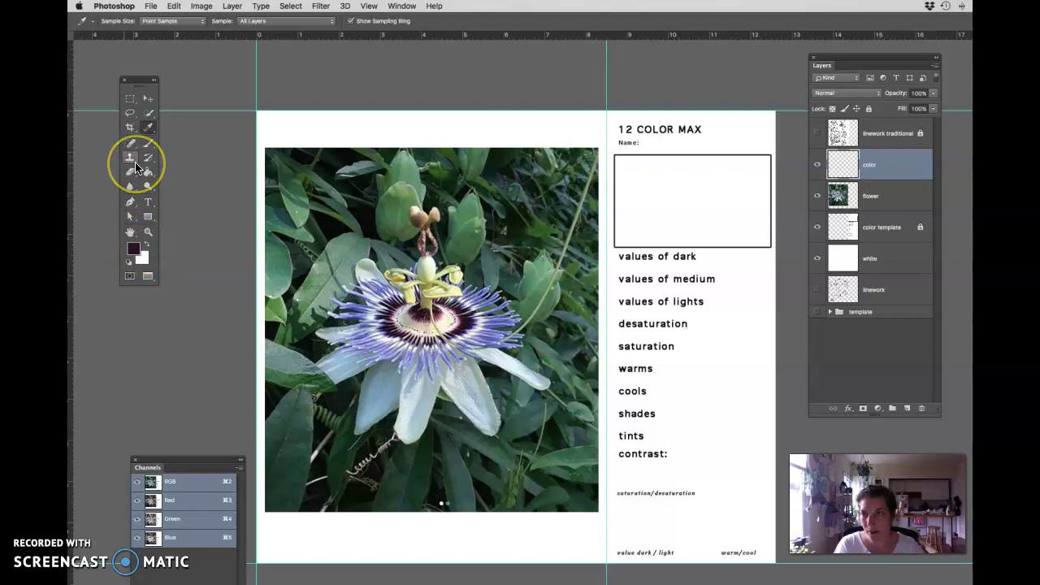
pyautogui.press('b')
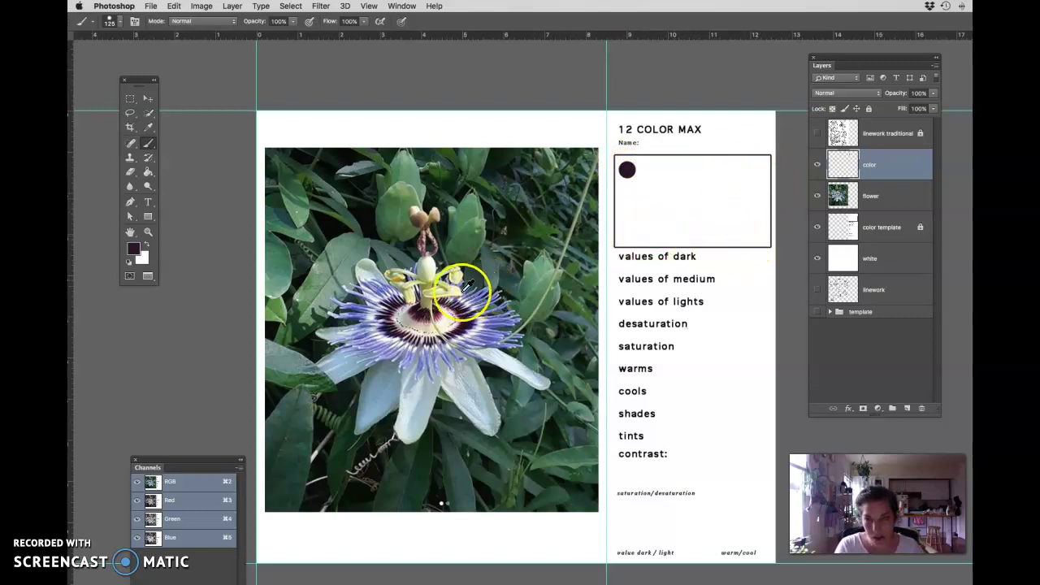
# Step: Sample flower colours and paint pale sage and light blue dots in the colour box
pyautogui.press('i')
pyautogui.press('b')
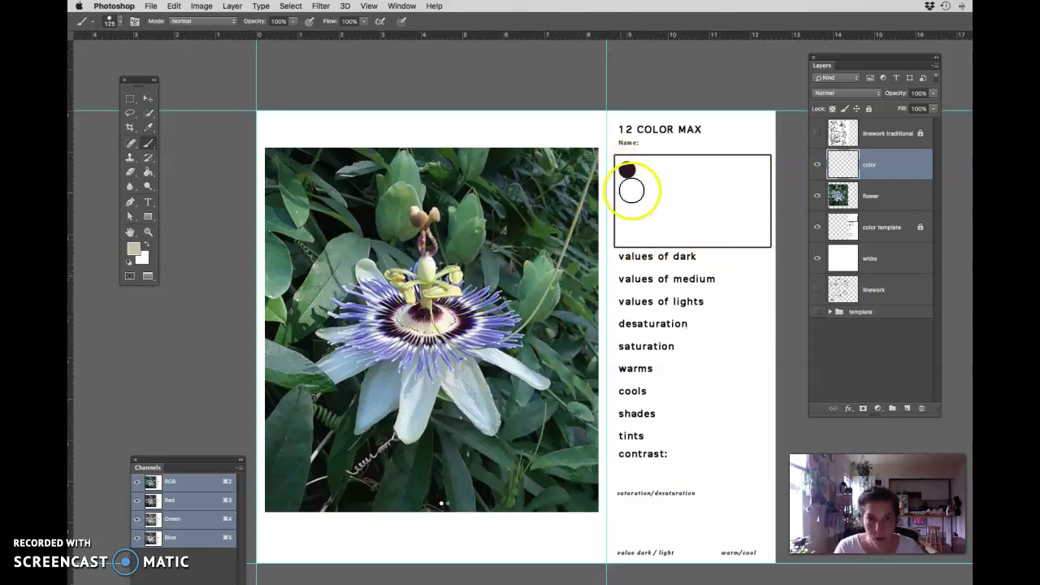
pyautogui.click(626, 194)
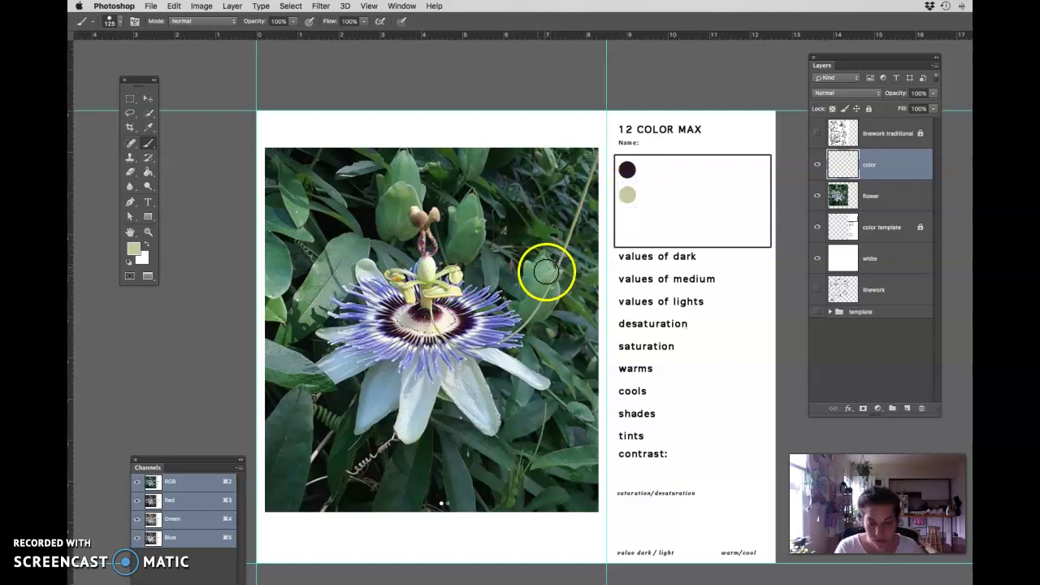
pyautogui.press('i')
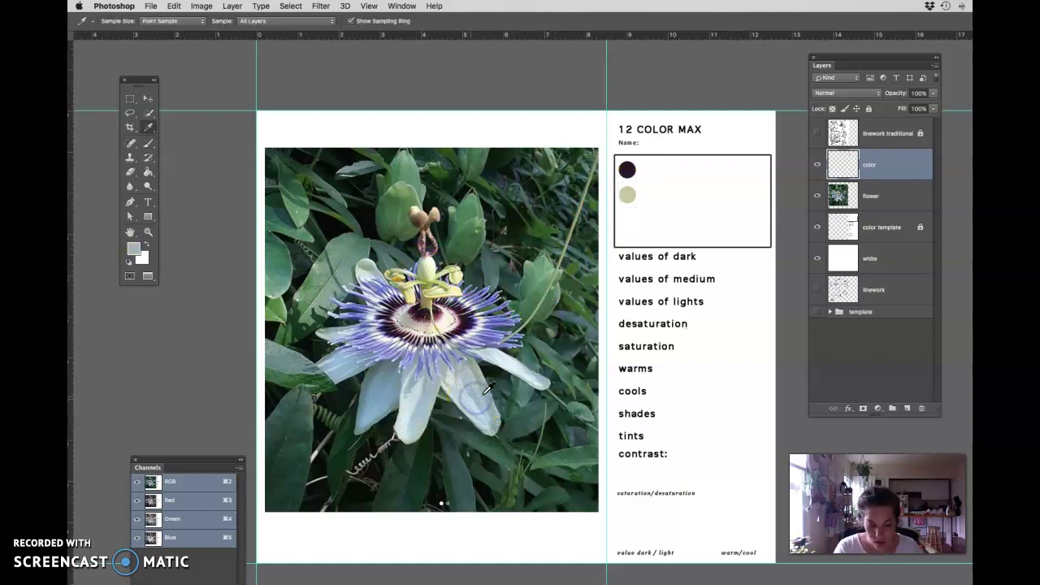
pyautogui.press('b')
pyautogui.click(627, 218)
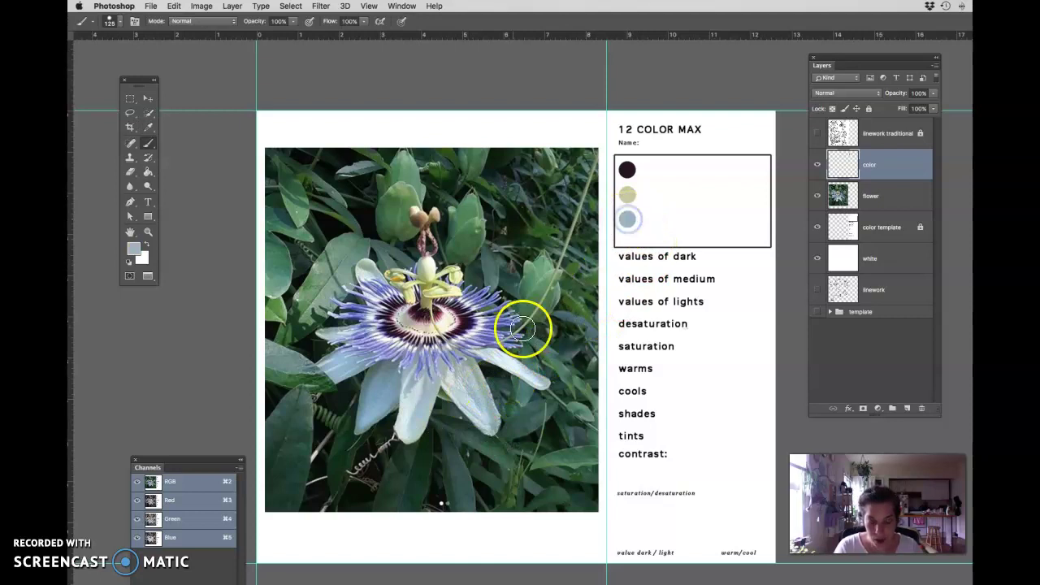
# Step: Paint a blue-violet dot from the filaments' violet, then sample dusty maroon from the centre
pyautogui.press('i')
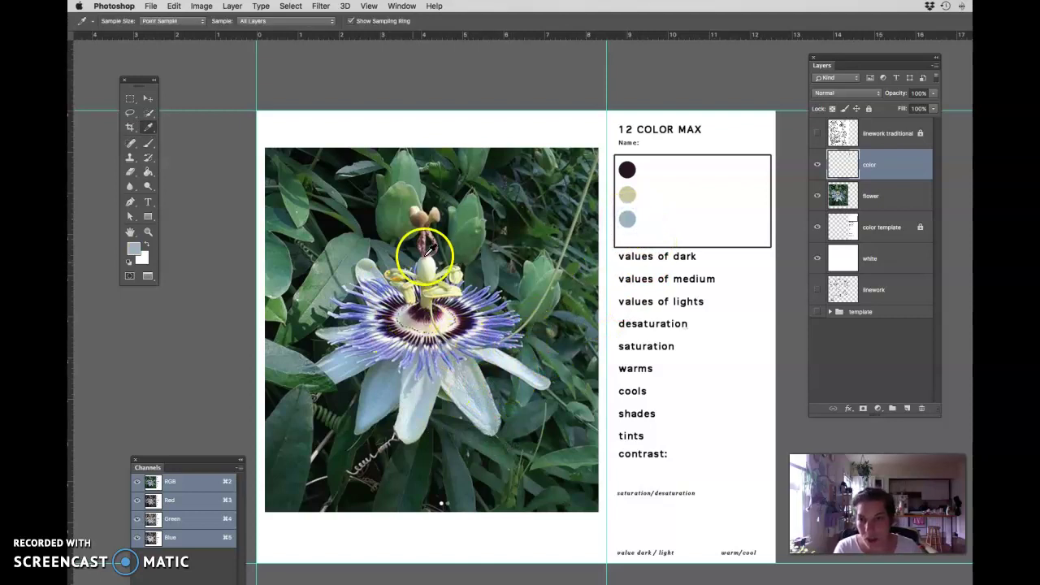
pyautogui.press('super+equal')
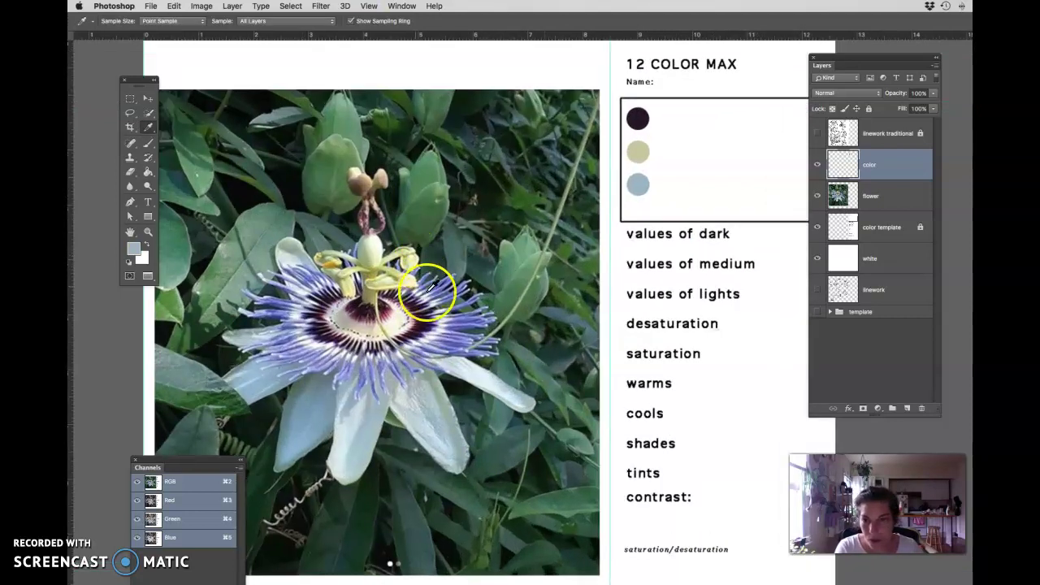
pyautogui.click(470, 319)
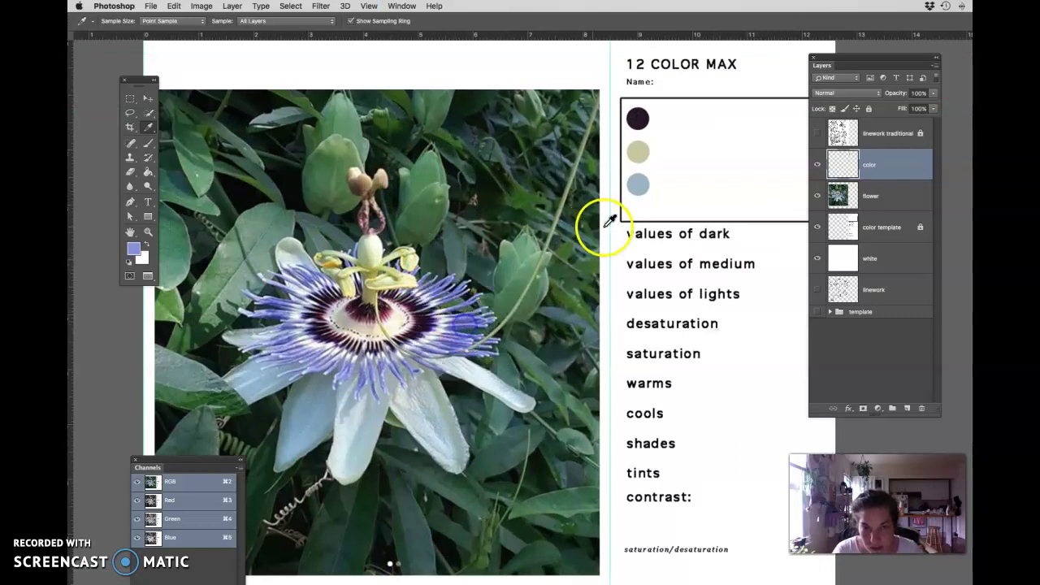
pyautogui.press('b')
pyautogui.click(667, 184)
pyautogui.moveTo(454, 286); pyautogui.dragTo(532, 281)
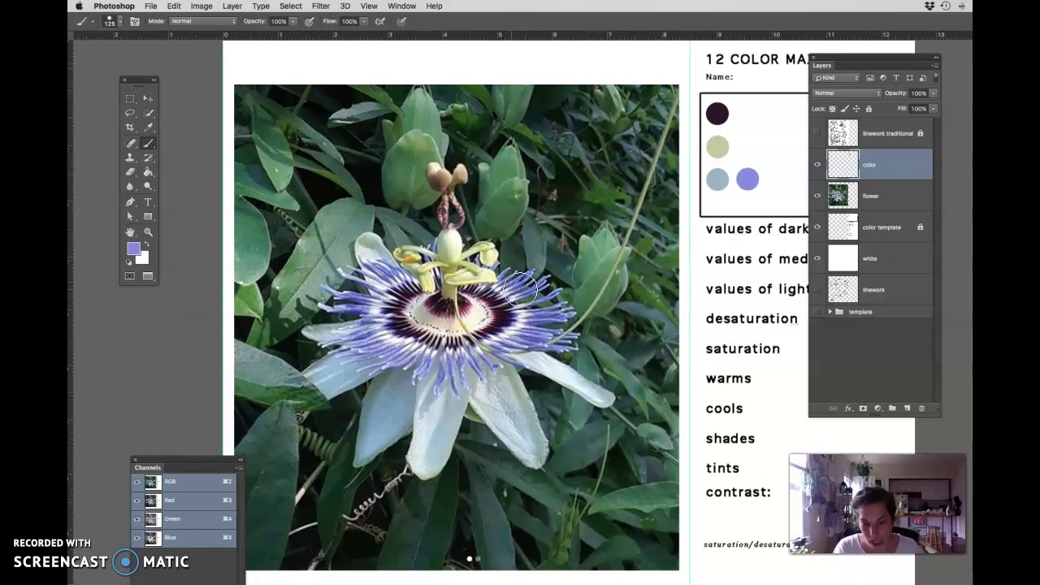
pyautogui.press('i')
pyautogui.click(492, 315)
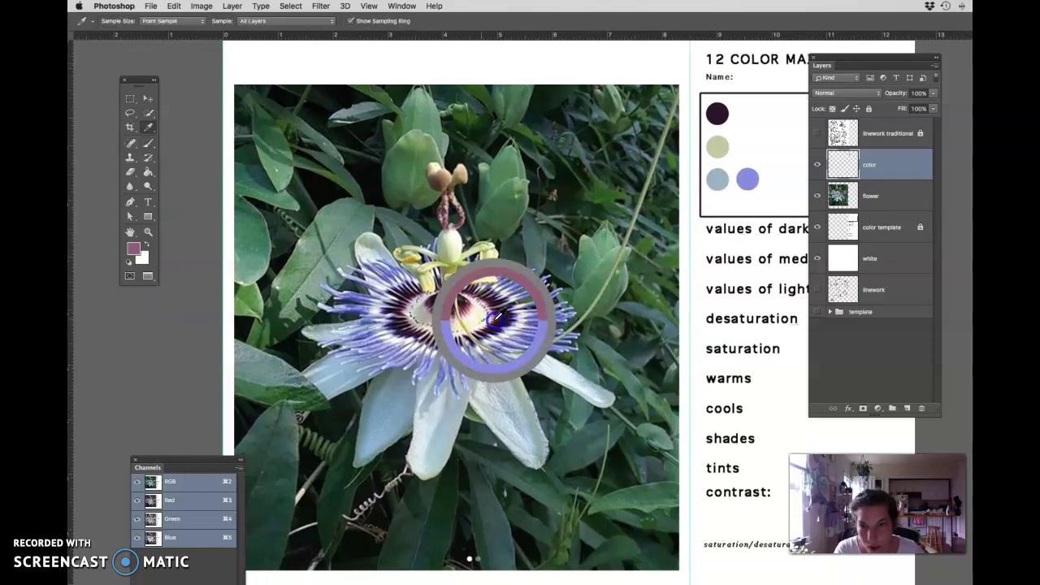
# Step: Paint a dusty maroon dot and a pale yellow stamen dot in the swatch box
pyautogui.moveTo(619, 256); pyautogui.dragTo(550, 281)
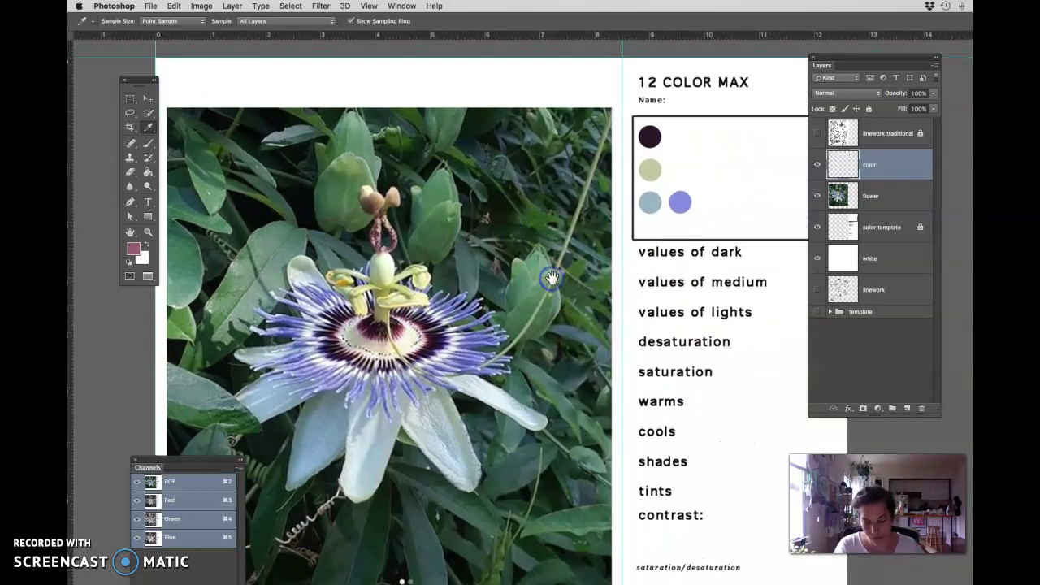
pyautogui.press('b')
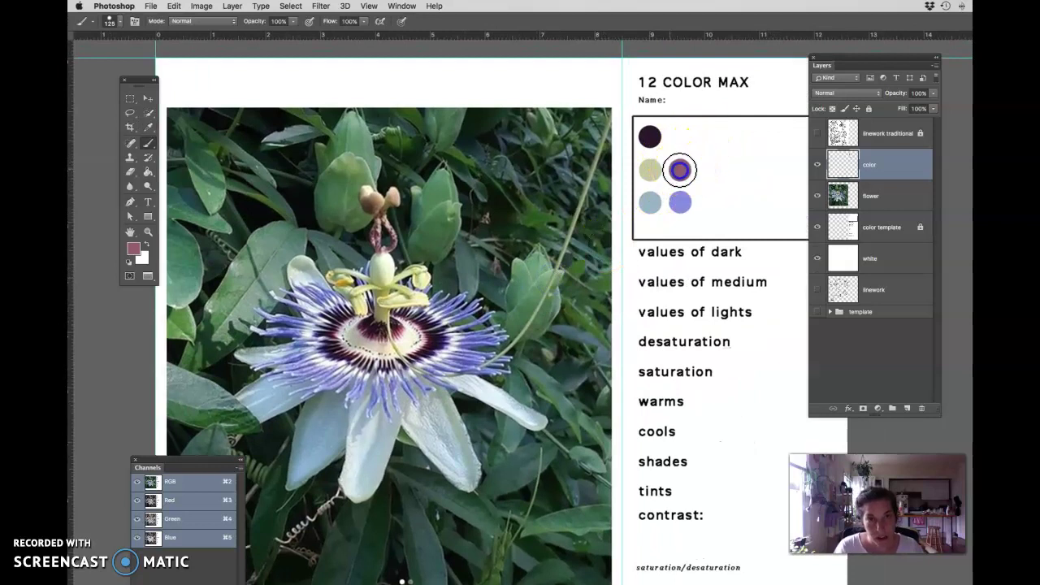
pyautogui.click(679, 170)
pyautogui.press('i')
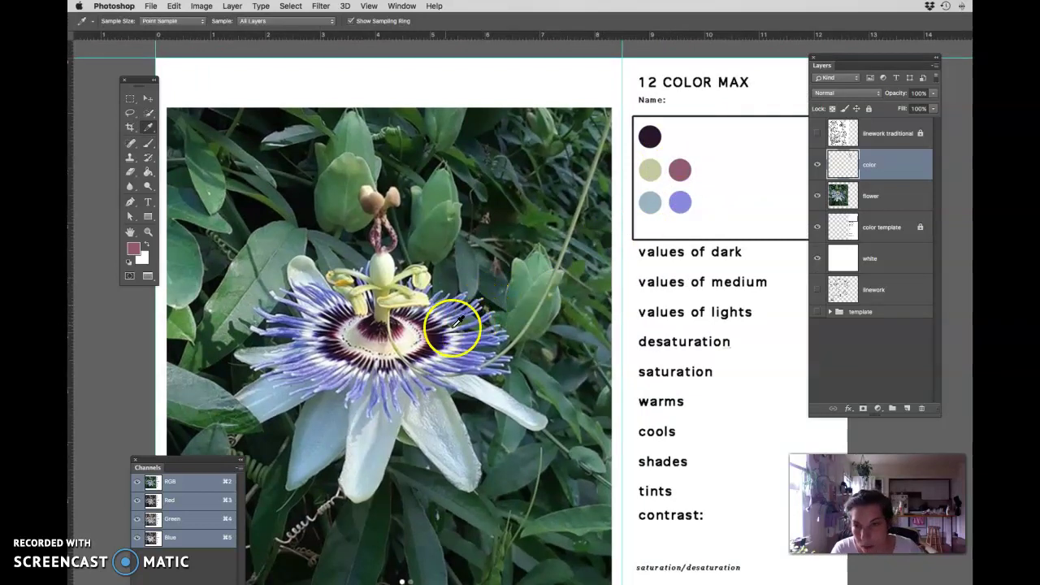
pyautogui.click(394, 295)
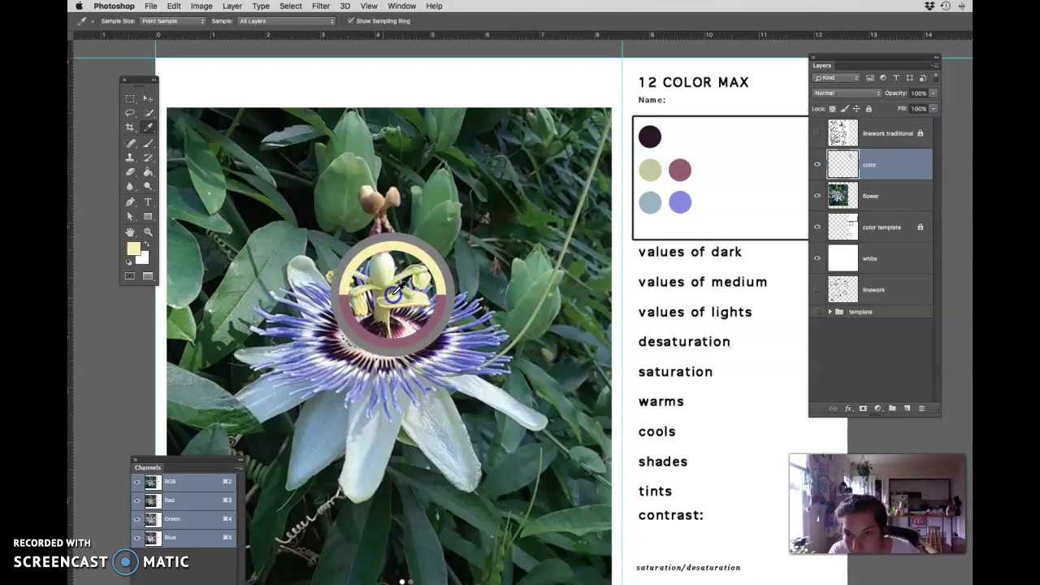
pyautogui.press('b')
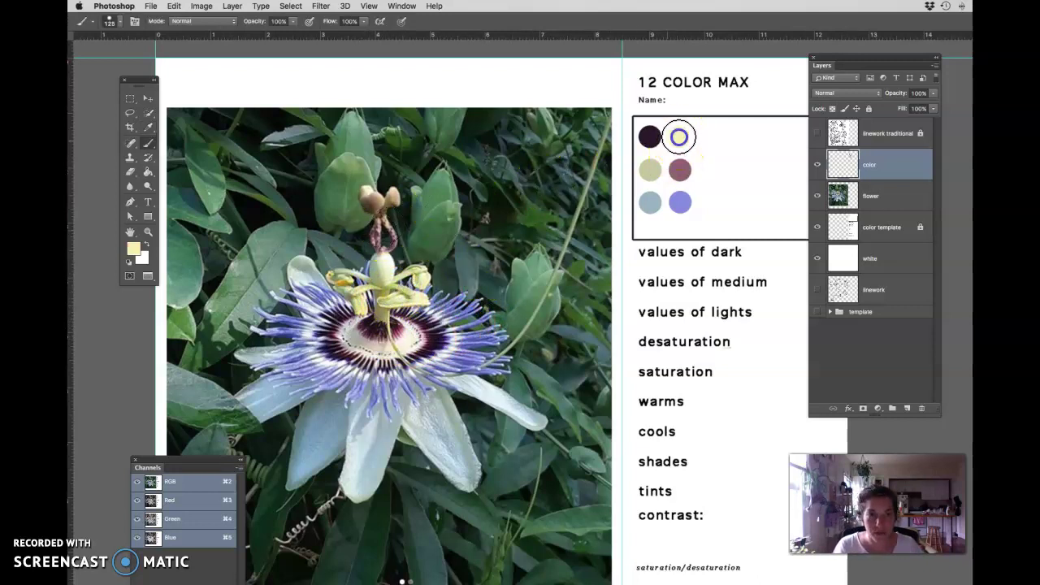
pyautogui.click(678, 137)
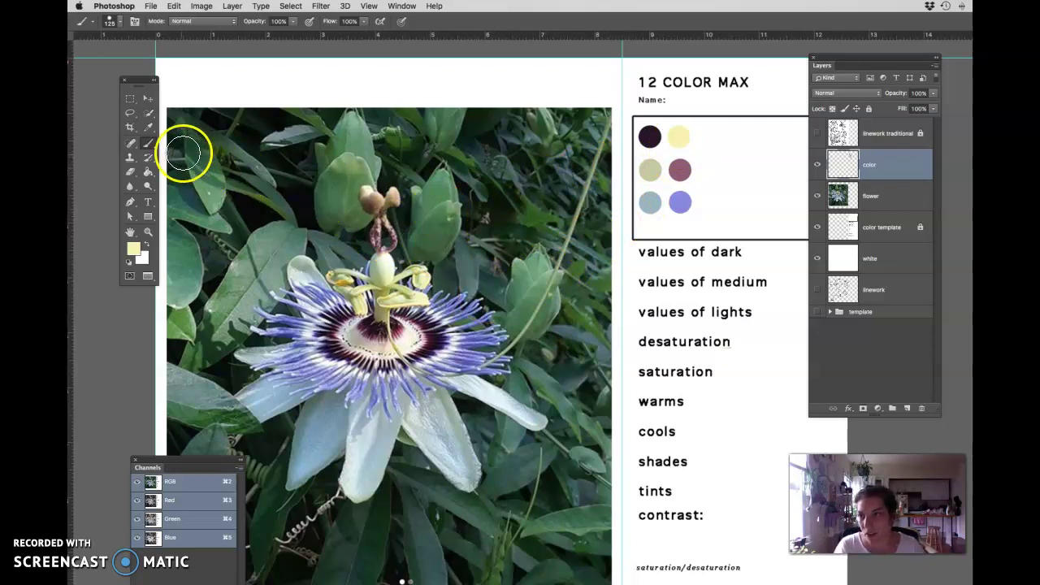
# Step: Sample and paint a tan bud dot and a light blue petal dot
pyautogui.click(147, 144)
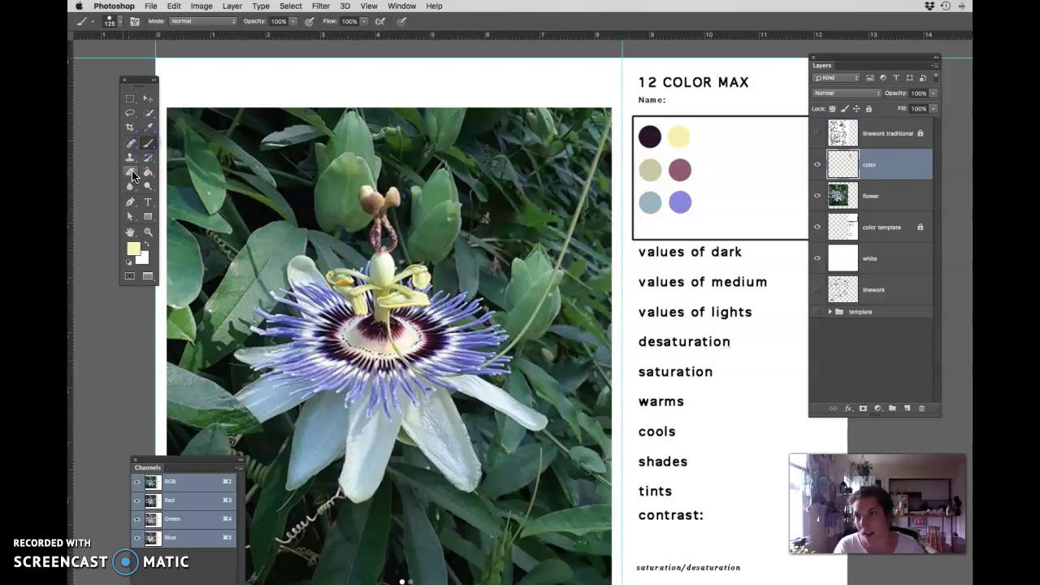
pyautogui.click(148, 127)
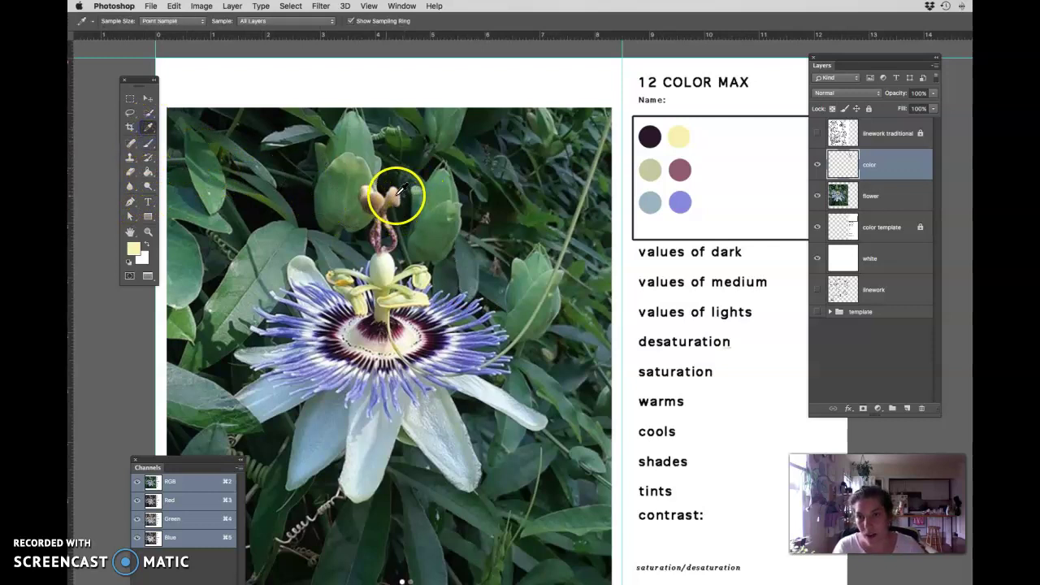
pyautogui.click(386, 177)
pyautogui.press('b')
pyautogui.click(708, 201)
pyautogui.press('i')
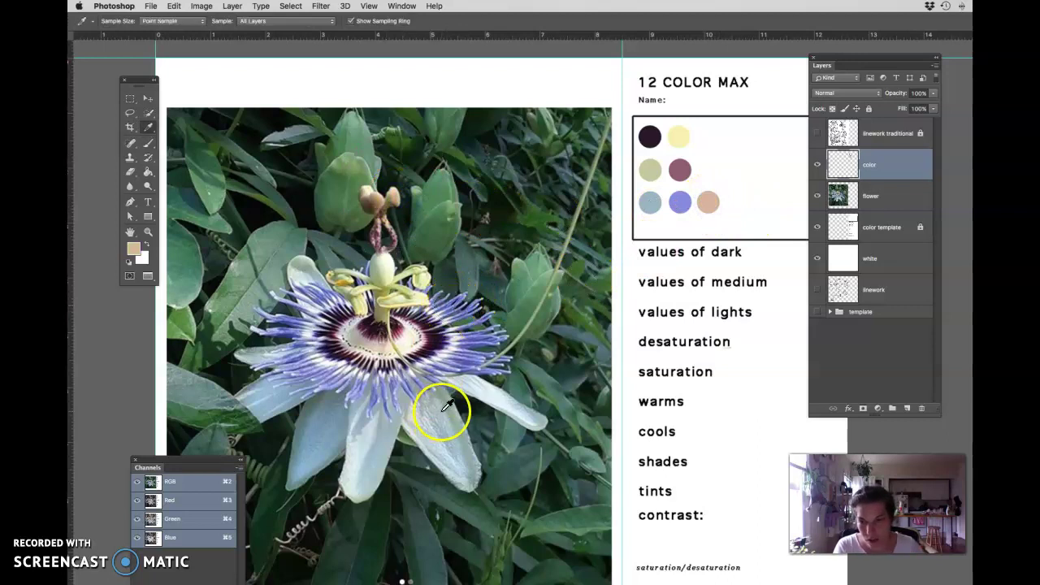
pyautogui.click(268, 400)
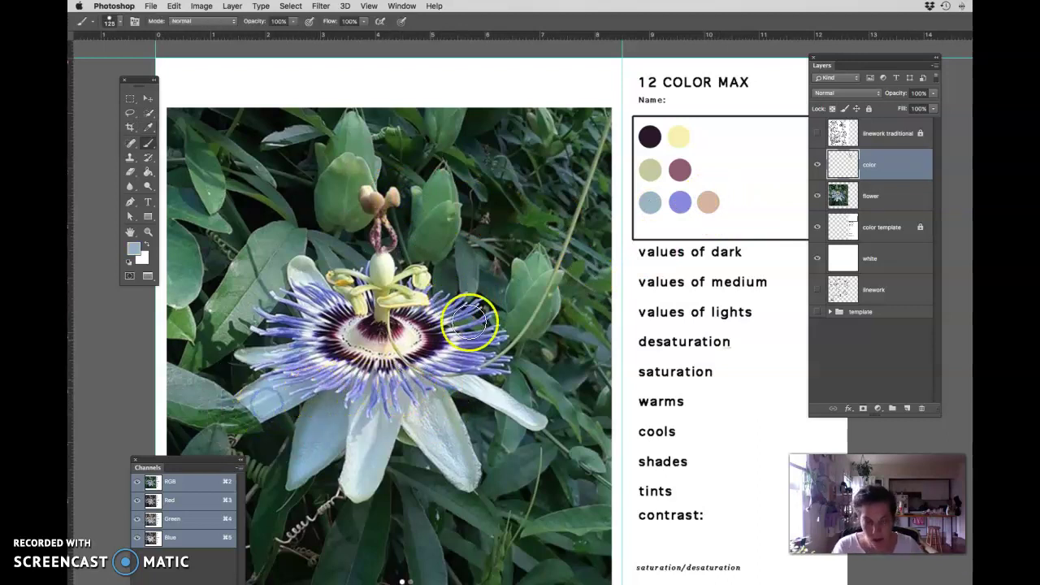
pyautogui.press('b')
pyautogui.click(707, 169)
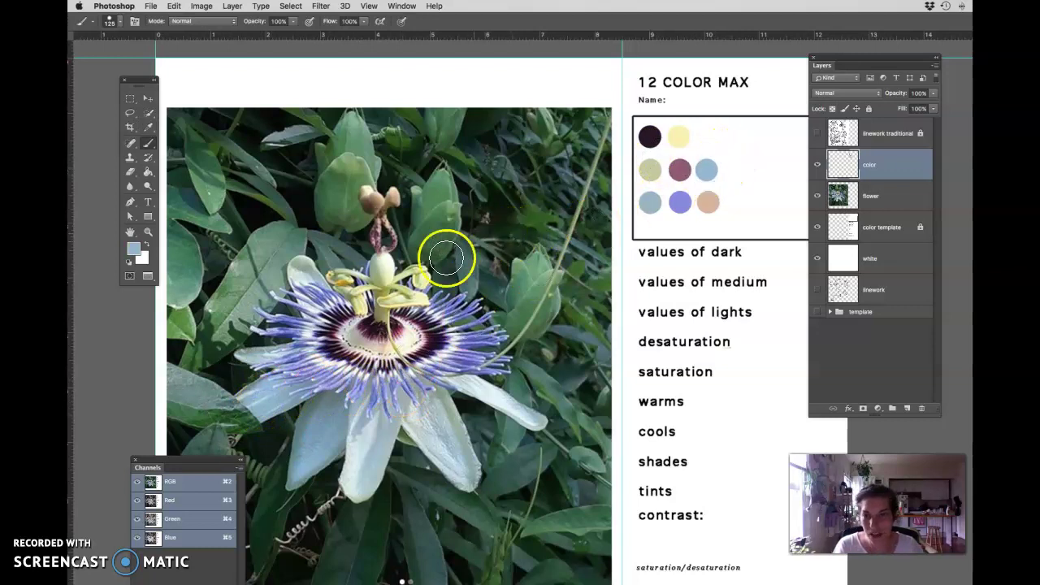
# Step: Add a yellow-green dot ending the top row and a dusty pink dot ending the bottom row
pyautogui.press('i')
pyautogui.click(402, 288)
pyautogui.press('b')
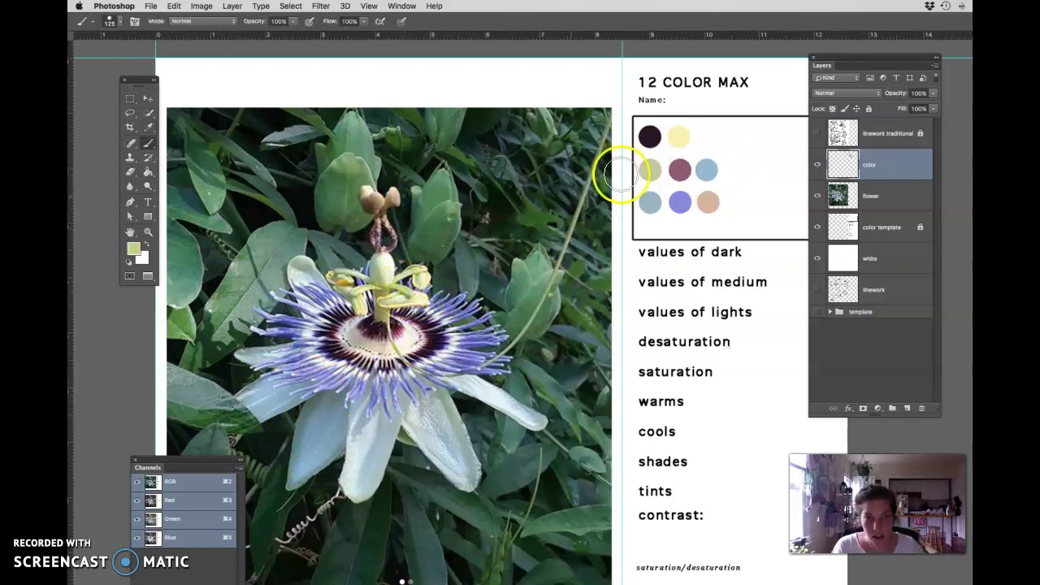
pyautogui.click(706, 137)
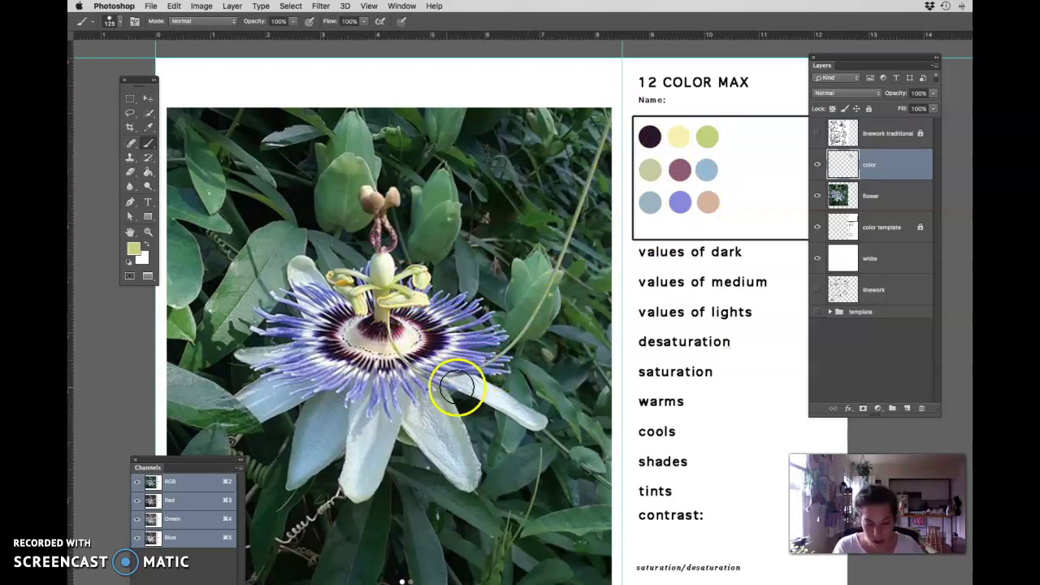
pyautogui.press('i')
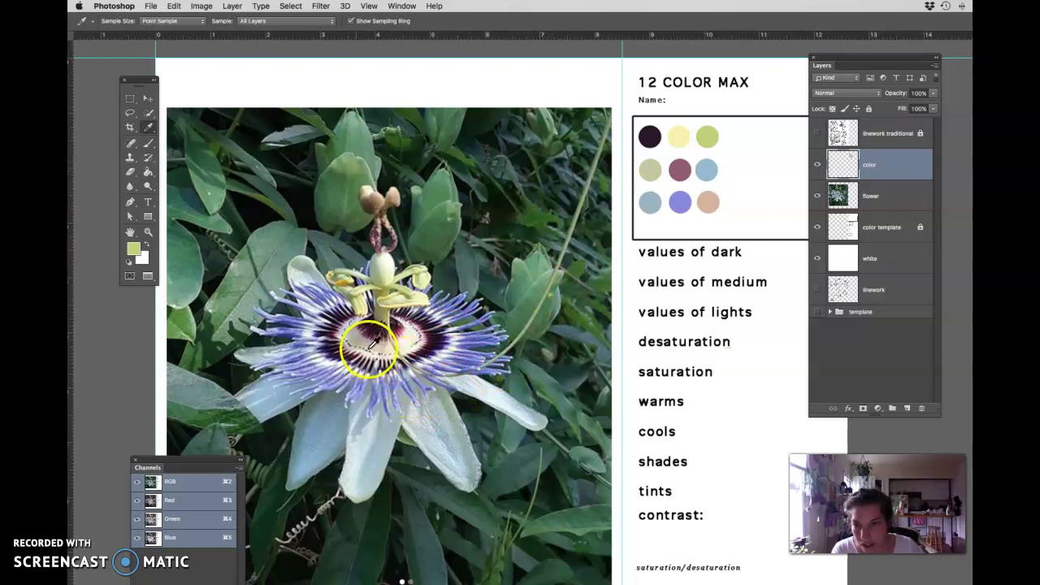
pyautogui.click(398, 233)
pyautogui.press('b')
pyautogui.scroll(1, 441, 239)
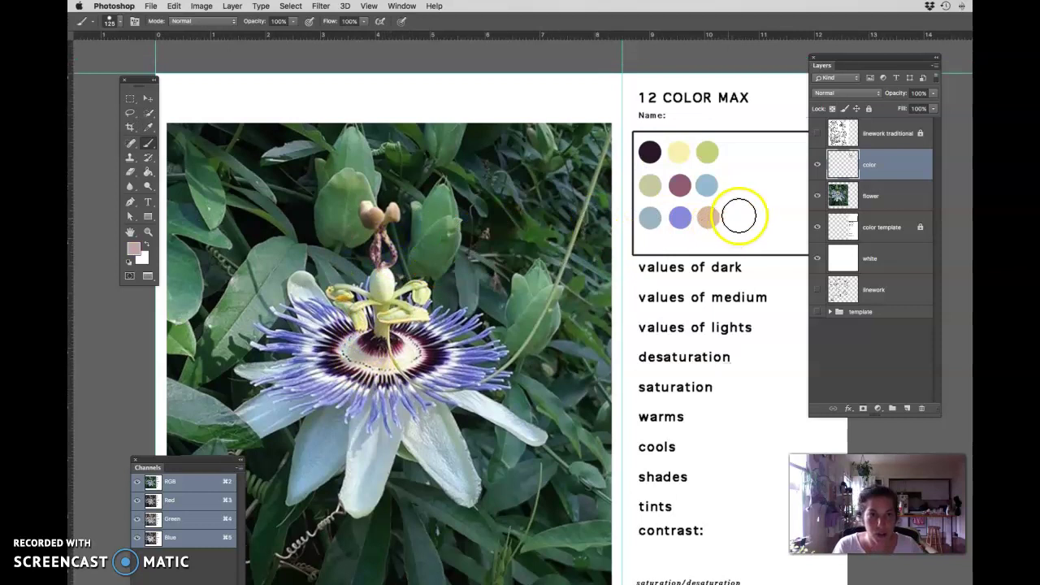
pyautogui.click(737, 216)
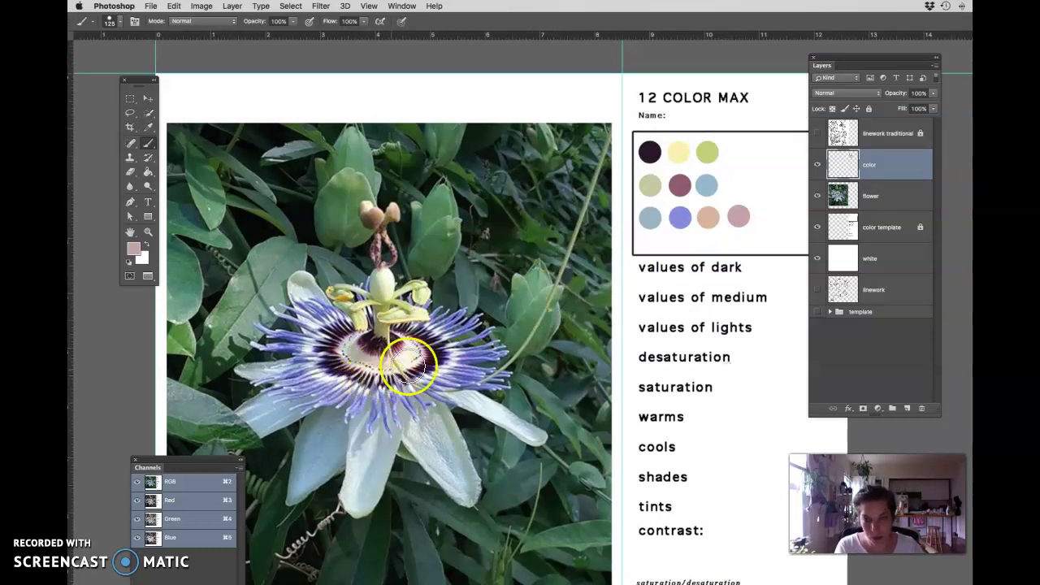
# Step: Sample a dark green from the photo and paint it in the middle row
pyautogui.press('i')
pyautogui.moveTo(467, 243)
pyautogui.mouseDown()
pyautogui.moveTo(431, 233)
pyautogui.moveTo(420, 260)
pyautogui.moveTo(497, 213)
pyautogui.moveTo(507, 218)
pyautogui.moveTo(532, 313)
pyautogui.moveTo(518, 313)
pyautogui.moveTo(528, 345)
pyautogui.moveTo(508, 397)
pyautogui.moveTo(490, 395)
pyautogui.moveTo(511, 402)
pyautogui.mouseUp()
pyautogui.press('b')
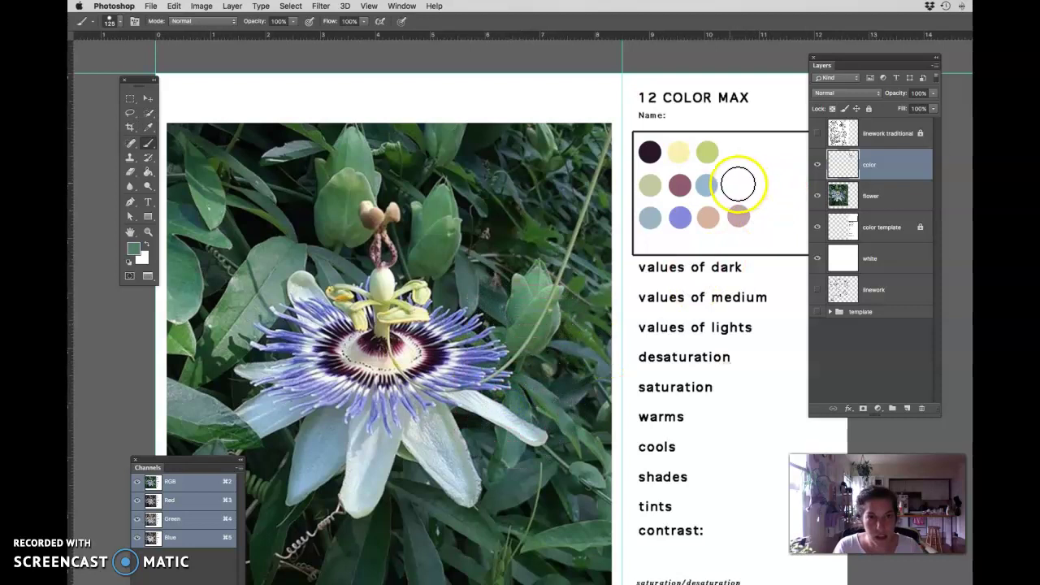
pyautogui.click(737, 184)
pyautogui.scroll(-2, 422, 390)
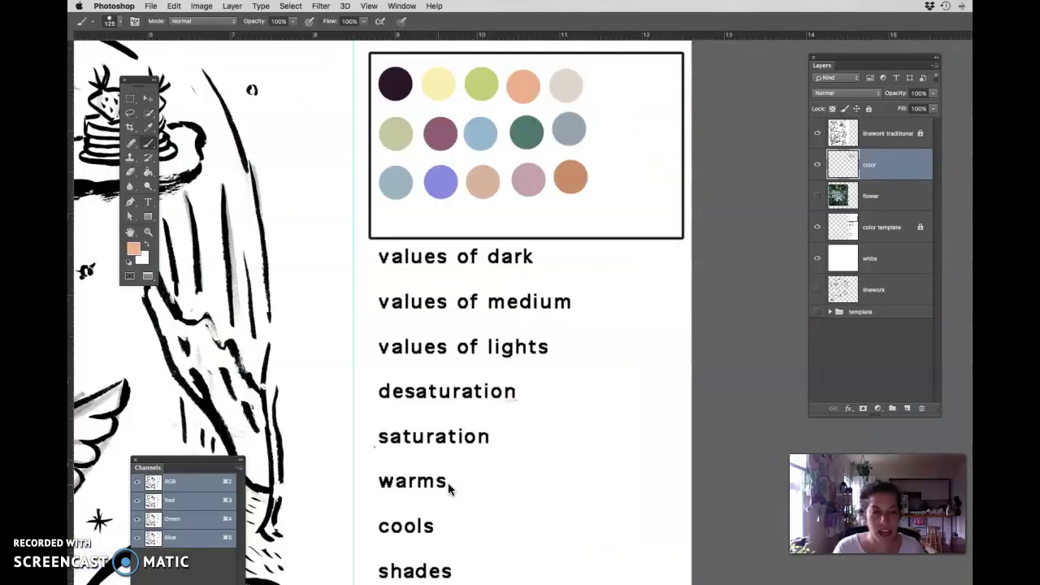
# Step: Erase the blue-violet and tan dots from the swatch box's bottom row
pyautogui.moveTo(467, 257); pyautogui.dragTo(476, 293)
pyautogui.press('e')
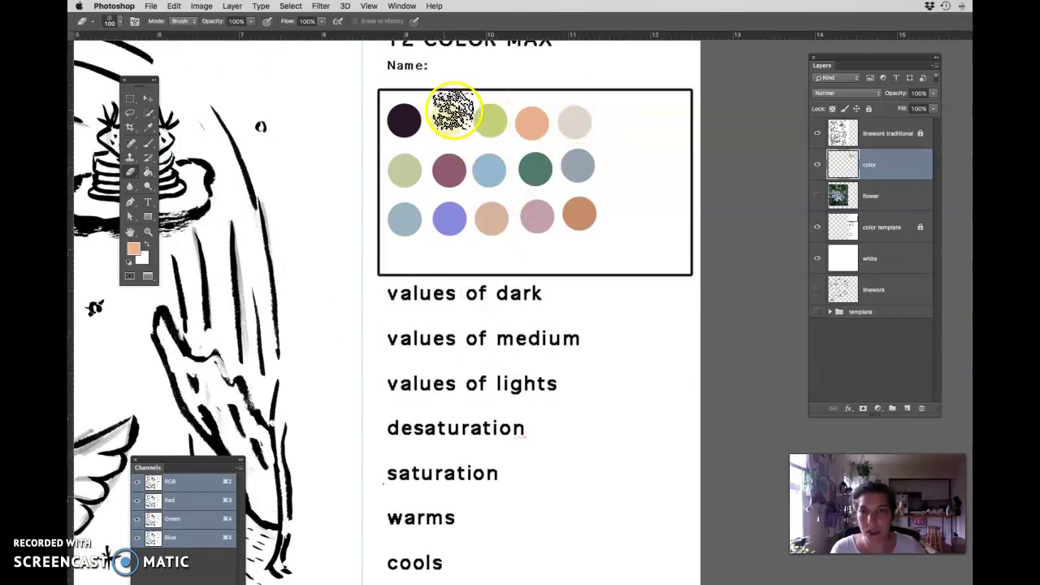
pyautogui.click(546, 239)
pyautogui.press('v')
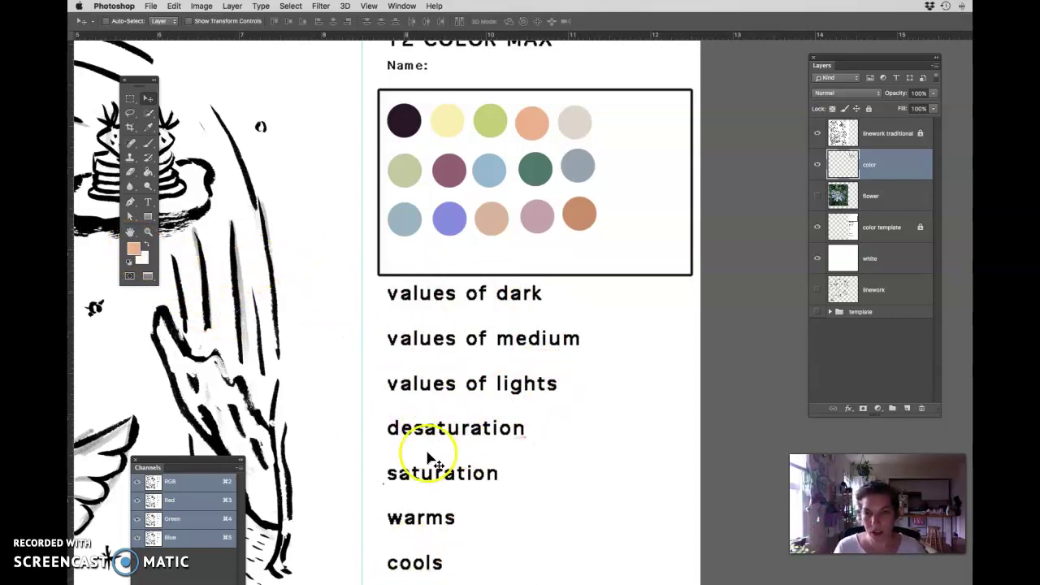
pyautogui.press('e')
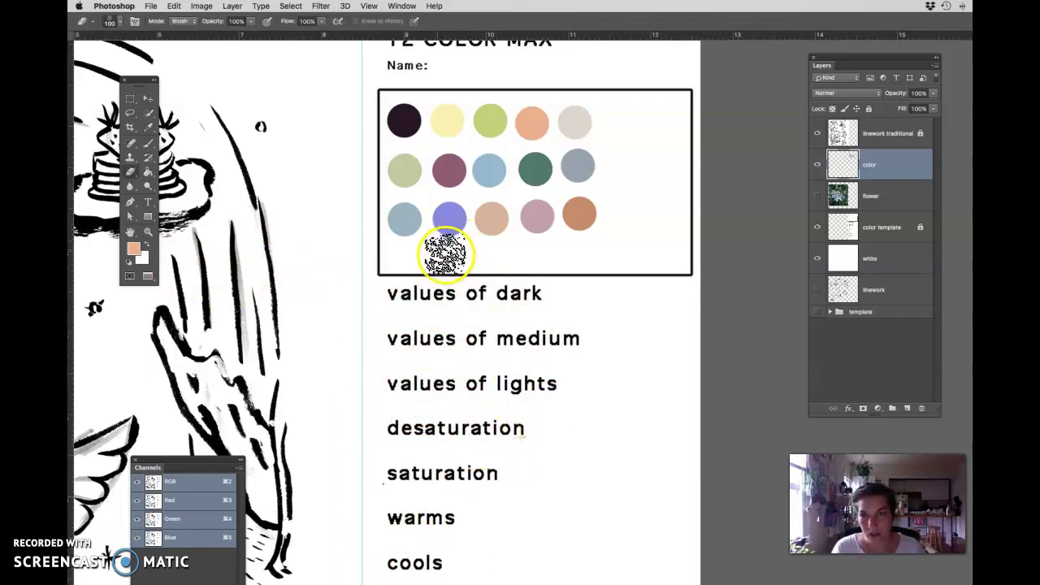
pyautogui.moveTo(441, 244)
pyautogui.mouseDown()
pyautogui.moveTo(452, 221)
pyautogui.moveTo(445, 231)
pyautogui.mouseUp()
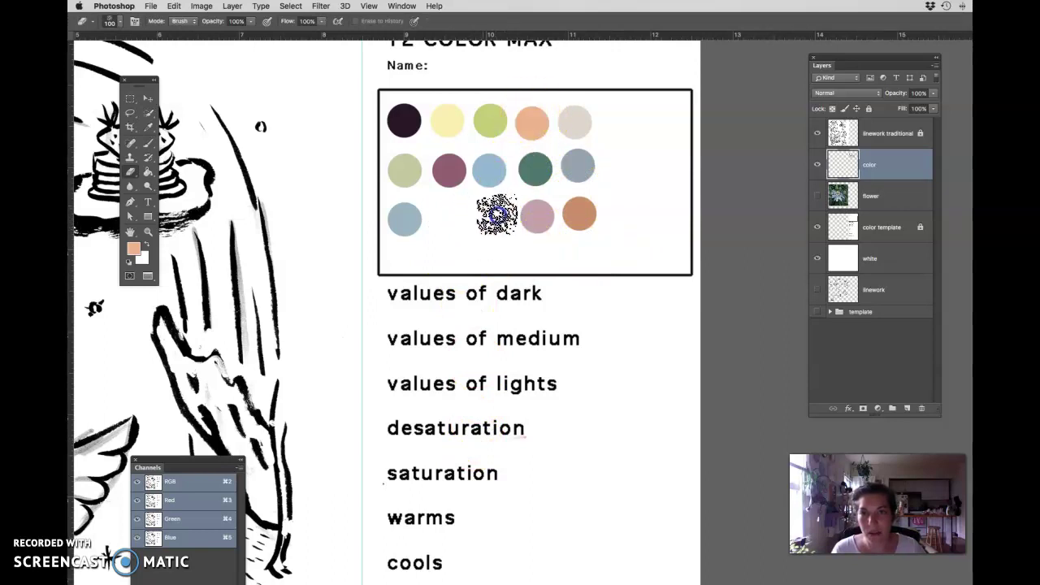
pyautogui.moveTo(495, 216)
pyautogui.mouseDown()
pyautogui.moveTo(533, 121)
pyautogui.moveTo(521, 144)
pyautogui.moveTo(617, 257)
pyautogui.moveTo(536, 142)
pyautogui.mouseUp()
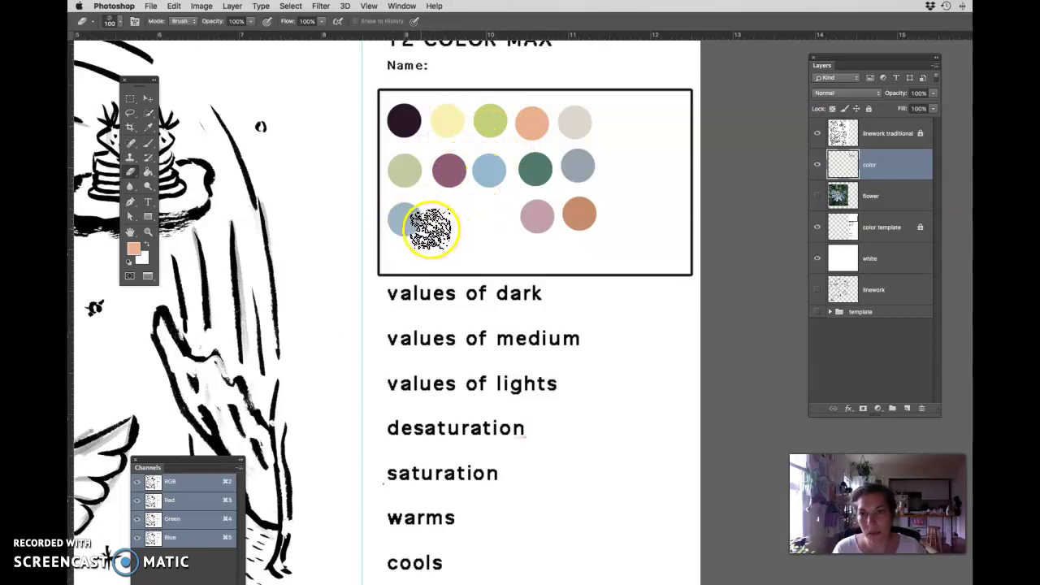
# Step: Erase the bottom-left blue swatch, undoing a mistaken middle-row erase, and fit the page
pyautogui.click(488, 171)
pyautogui.press('super+z')
pyautogui.click(400, 221)
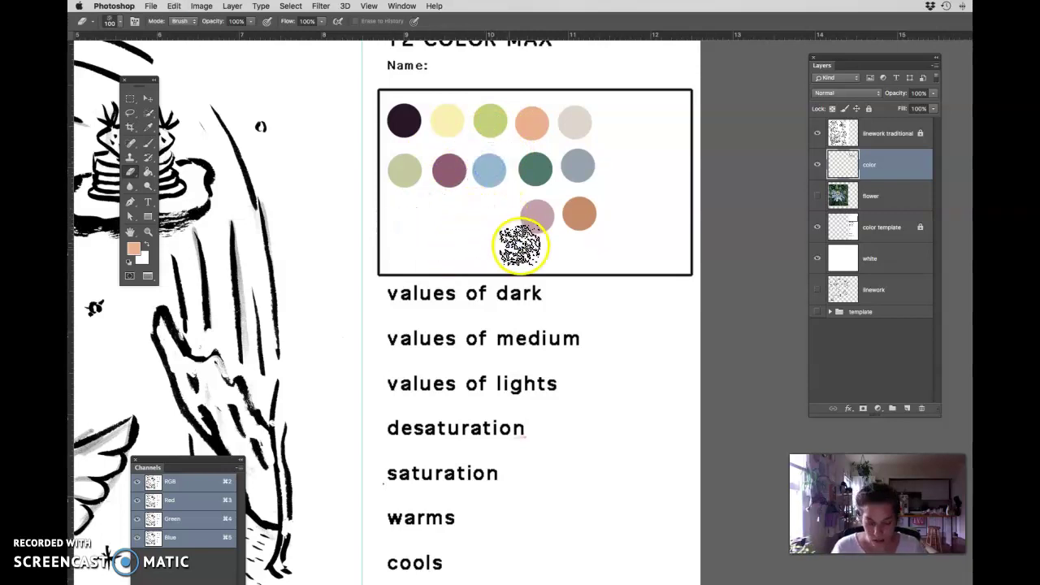
pyautogui.press('super+0')
# Step: Sample the yellow-green swatch as the paint colour, then return to the Eyedropper
pyautogui.press('i')
pyautogui.hscroll(5, 754, 174)
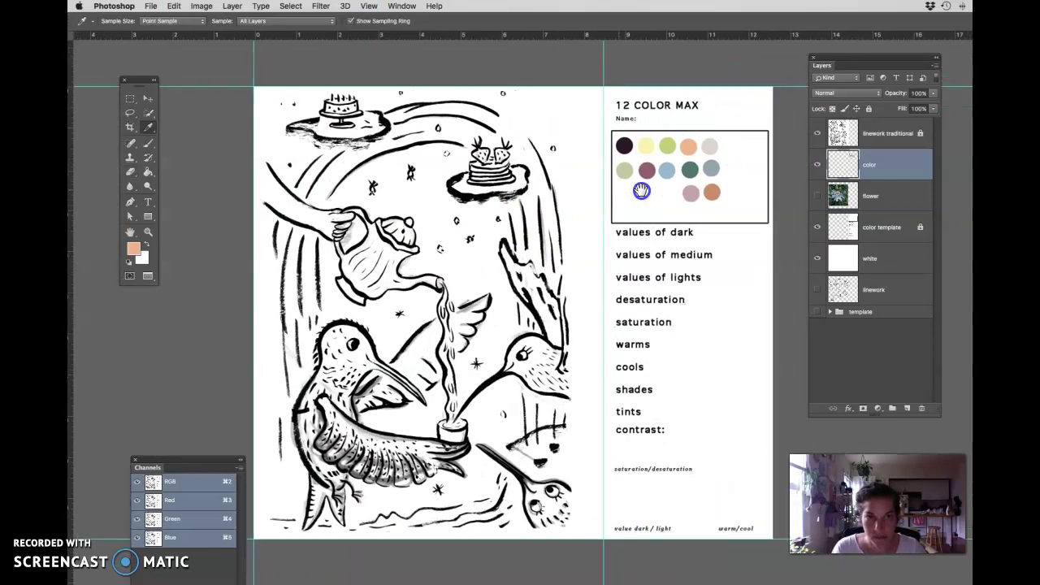
pyautogui.click(675, 146)
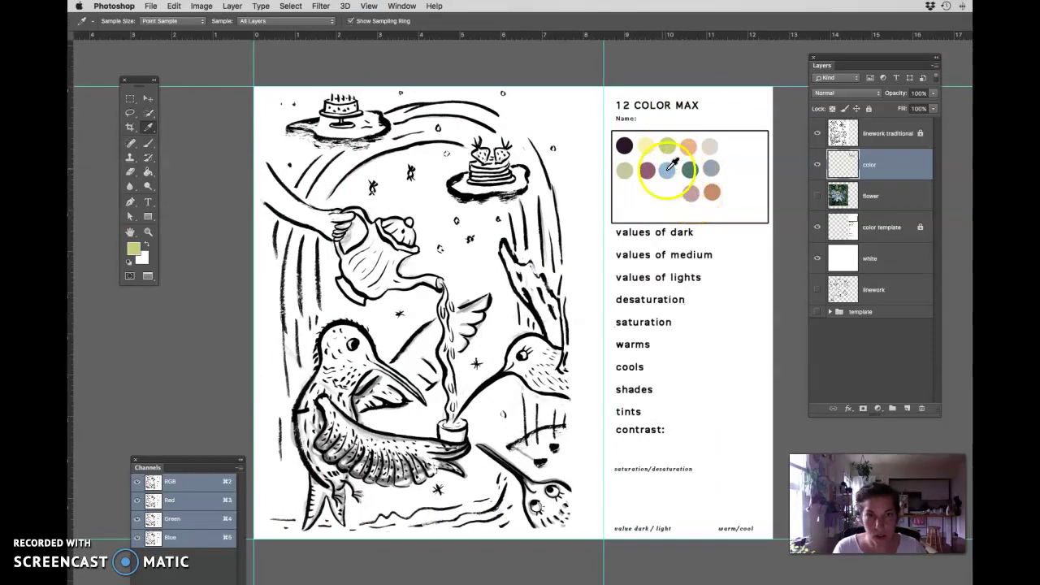
pyautogui.press('b')
pyautogui.scroll(1, 647, 180)
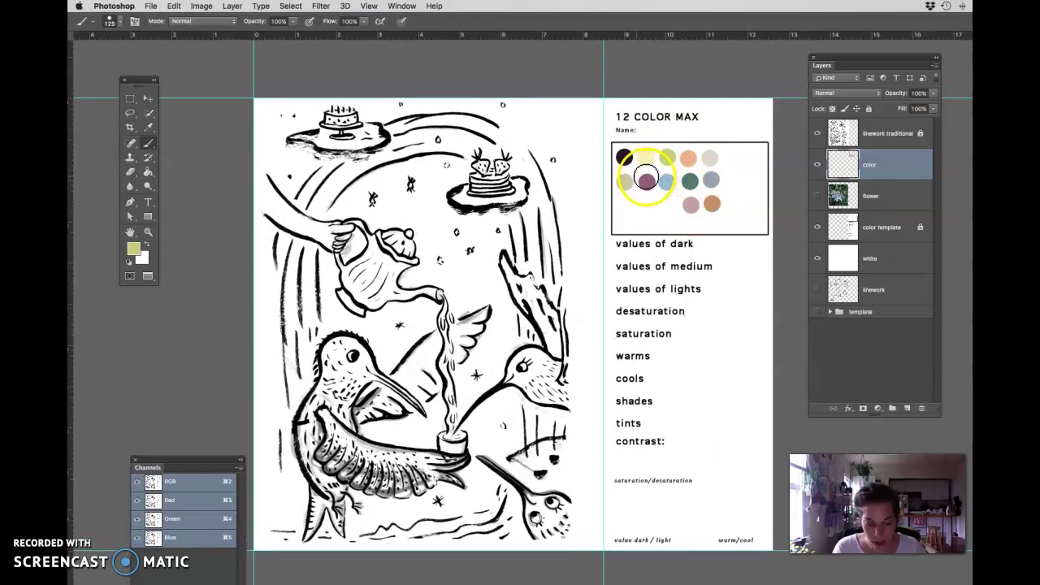
pyautogui.press('i')
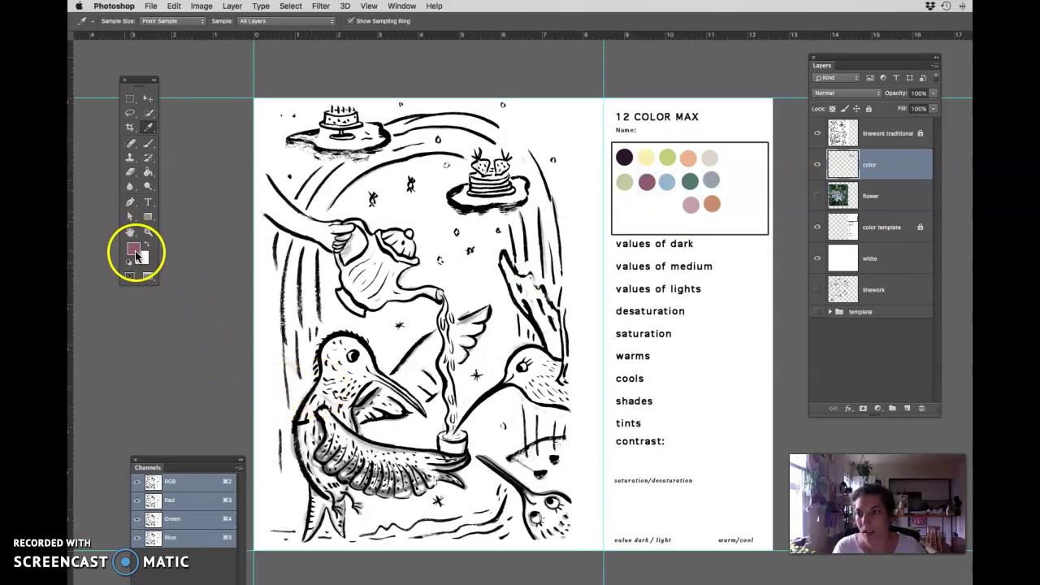
# Step: In the Color Picker, warm the hue and raise saturation to red-orange #b05130, then accept
pyautogui.click(135, 249)
pyautogui.moveTo(259, 253); pyautogui.dragTo(661, 155)
pyautogui.click(633, 212)
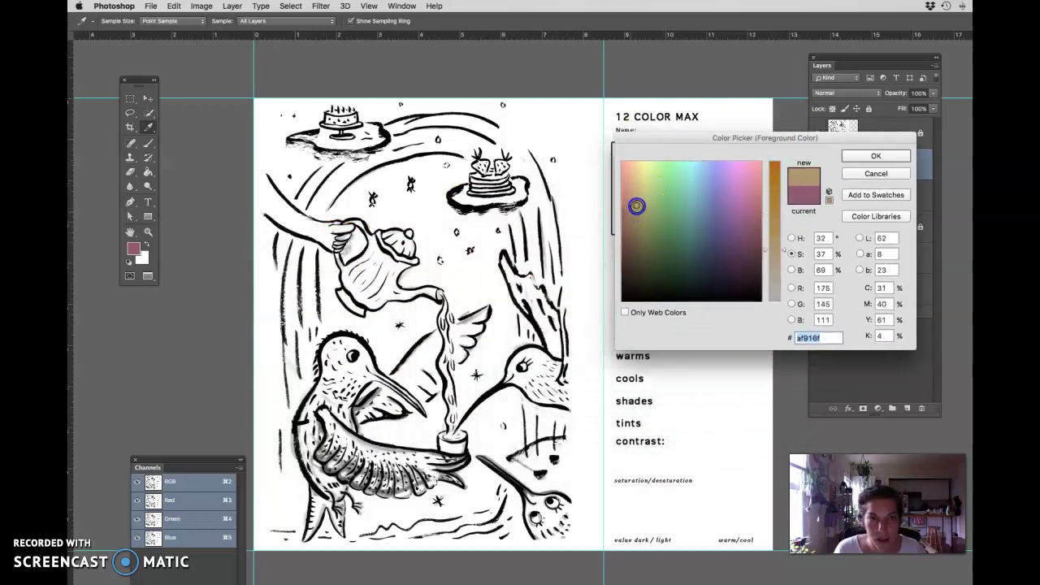
pyautogui.click(630, 203)
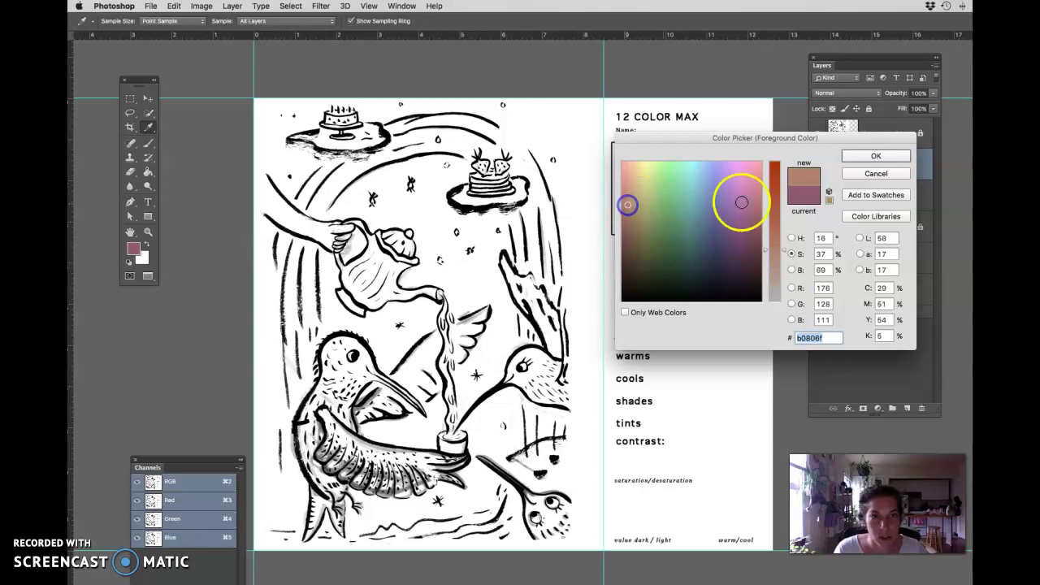
pyautogui.click(774, 210)
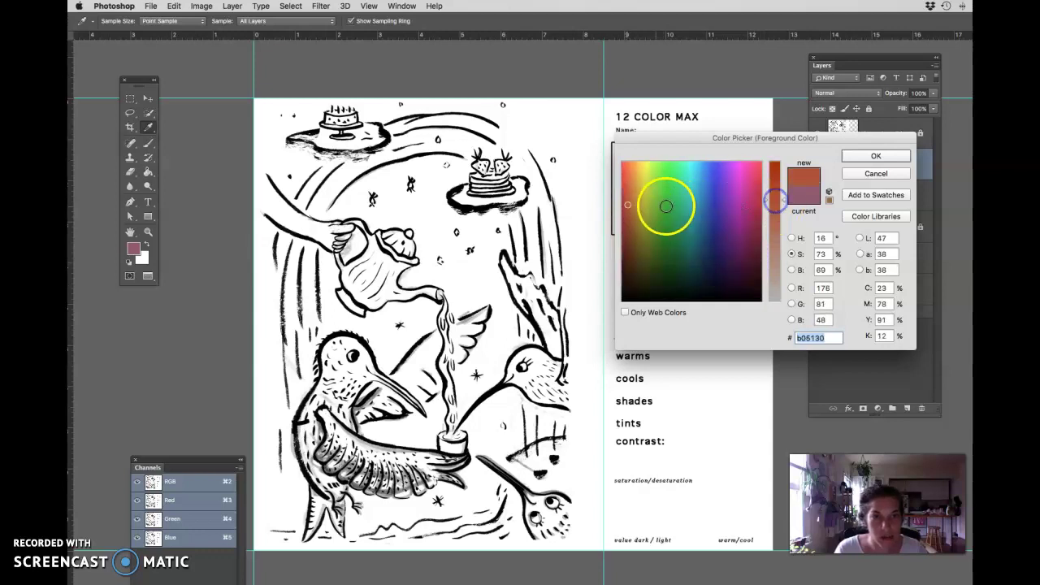
pyautogui.click(877, 157)
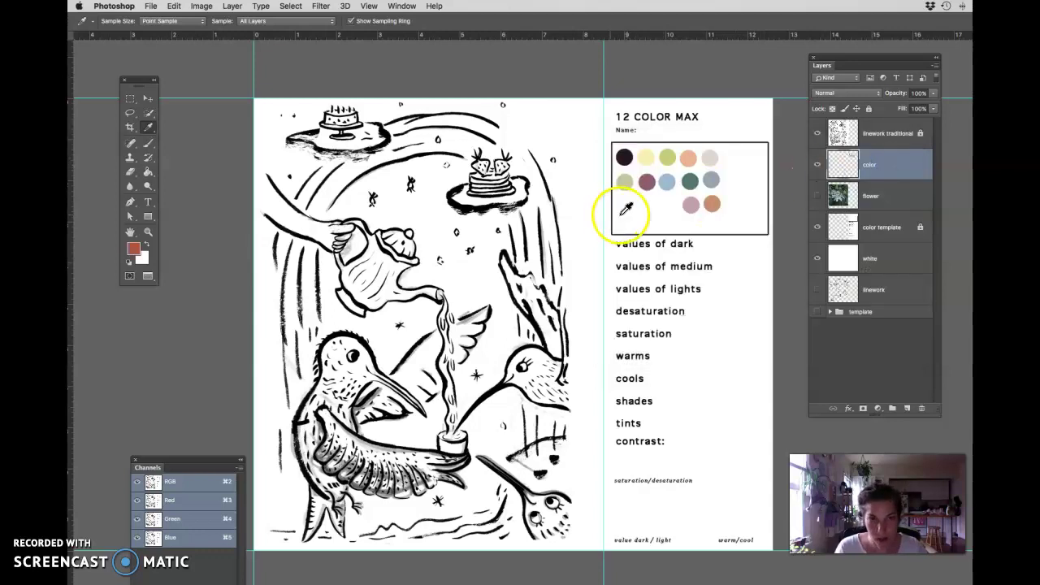
# Step: Paint a red-orange swatch, then red-orange strokes on the arch, right branch and strawberries
pyautogui.press('b')
pyautogui.click(626, 208)
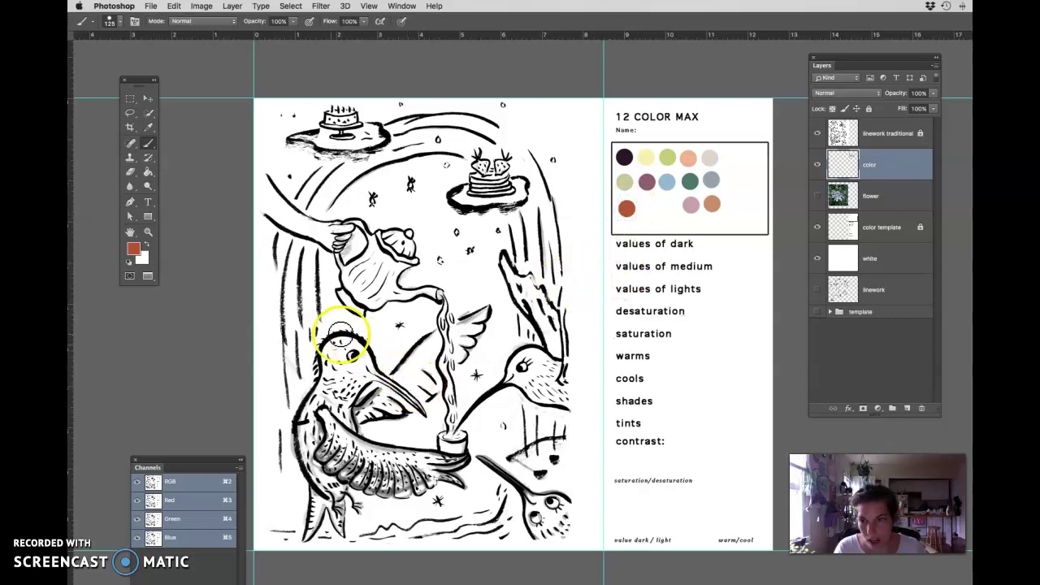
pyautogui.click(311, 334)
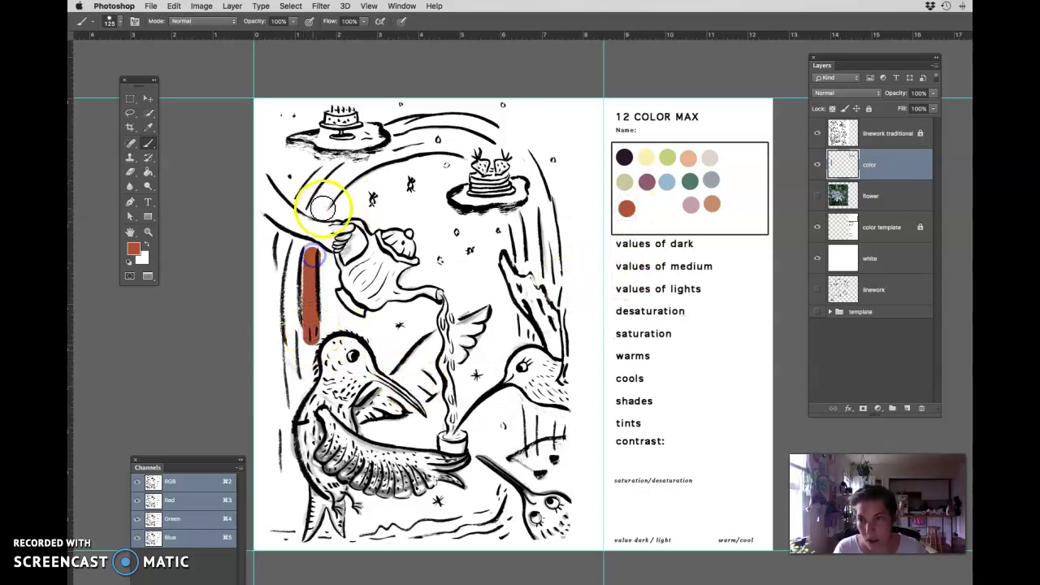
pyautogui.moveTo(318, 209)
pyautogui.mouseDown()
pyautogui.moveTo(411, 154)
pyautogui.moveTo(472, 154)
pyautogui.mouseUp()
pyautogui.moveTo(510, 230); pyautogui.dragTo(527, 278)
pyautogui.moveTo(441, 143); pyautogui.dragTo(368, 165)
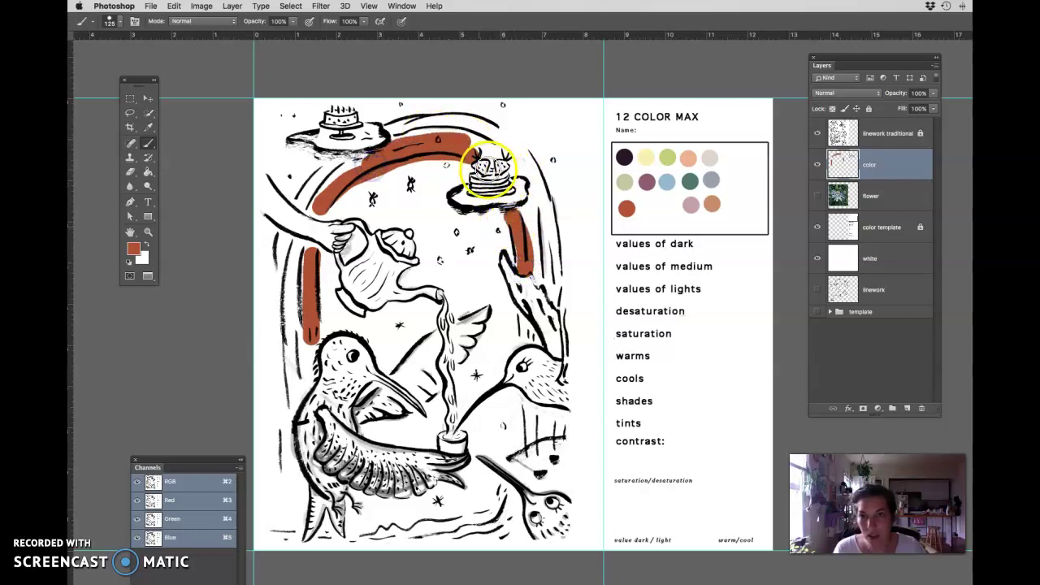
pyautogui.moveTo(490, 163); pyautogui.dragTo(497, 165)
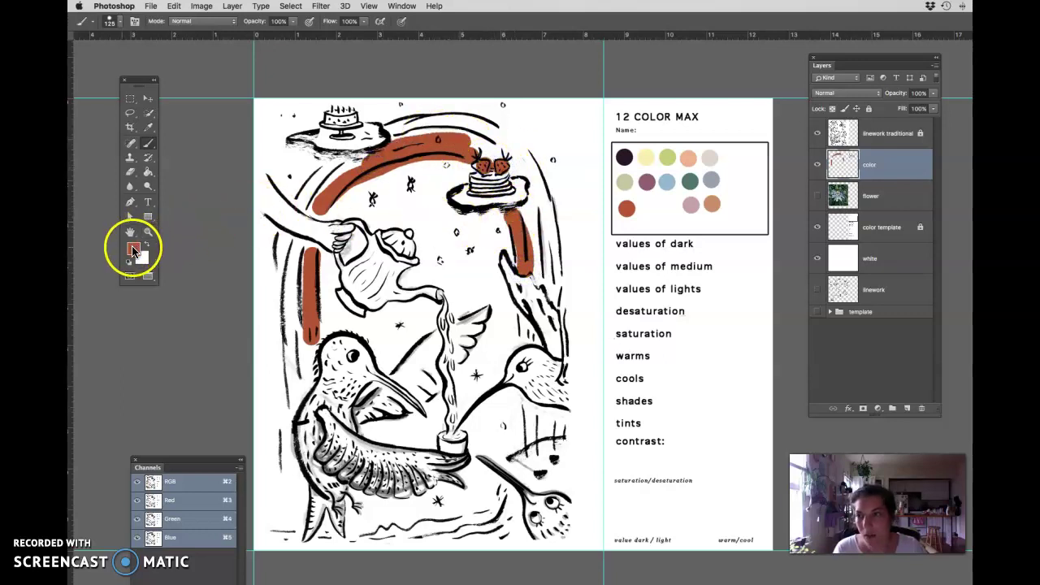
# Step: Choose a teal colour, add a teal swatch, and start painting teal at top left
pyautogui.click(134, 250)
pyautogui.moveTo(369, 237); pyautogui.dragTo(688, 229)
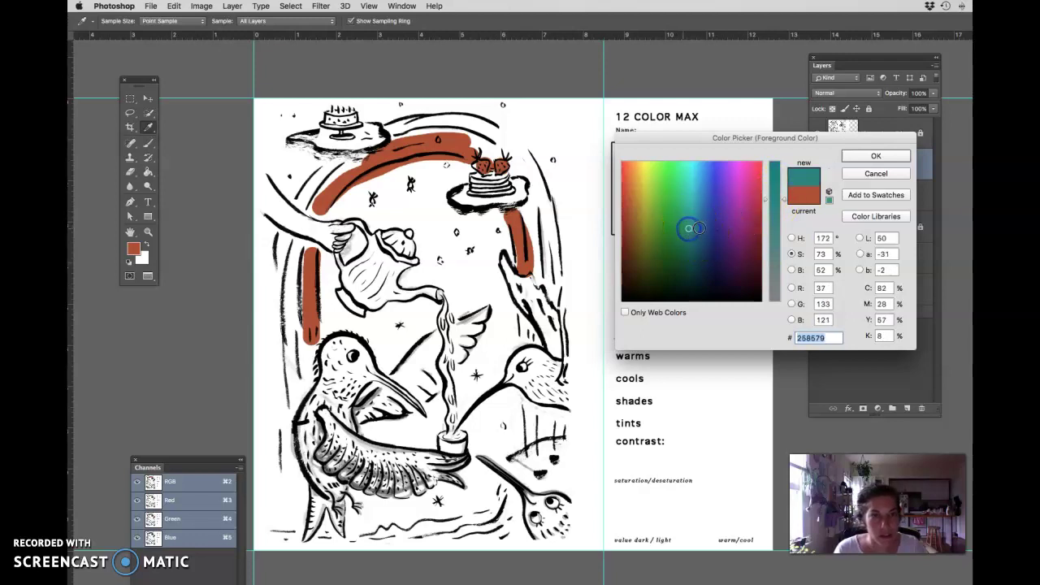
pyautogui.click(877, 157)
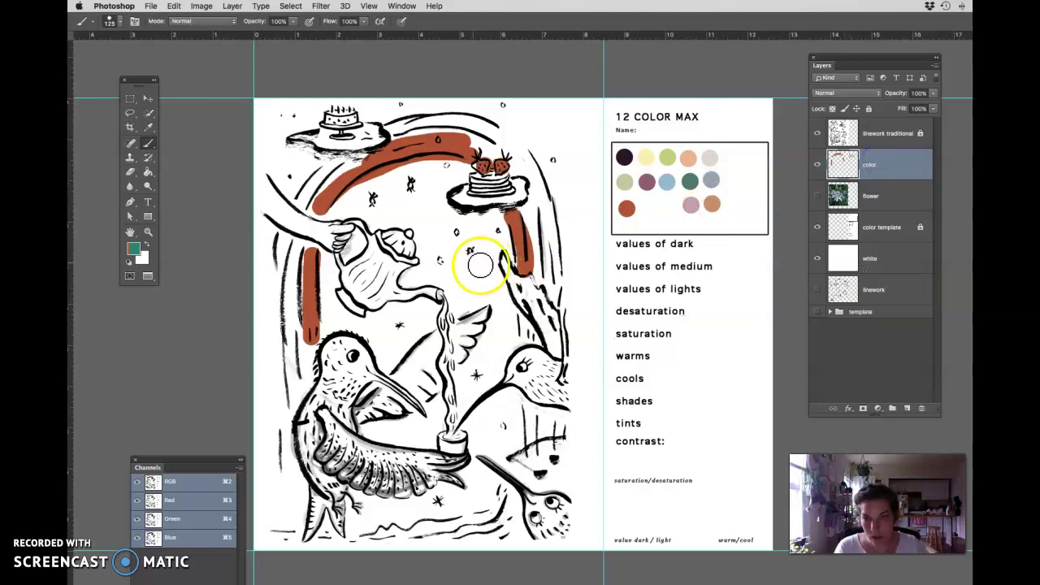
pyautogui.click(664, 205)
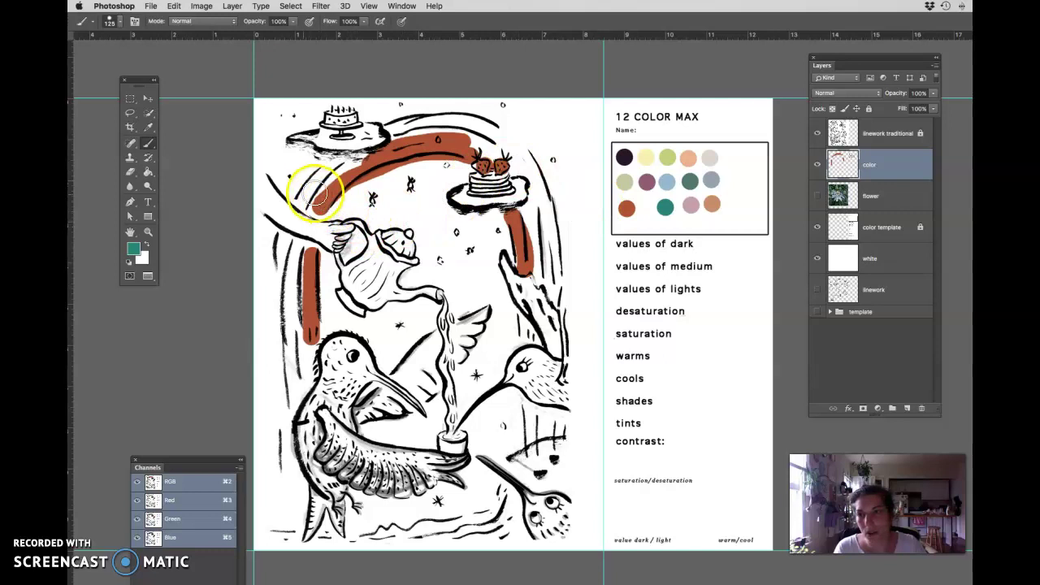
pyautogui.moveTo(297, 190)
pyautogui.mouseDown()
pyautogui.moveTo(278, 153)
pyautogui.moveTo(308, 165)
pyautogui.moveTo(270, 155)
pyautogui.moveTo(282, 106)
pyautogui.moveTo(287, 121)
pyautogui.moveTo(329, 100)
pyautogui.moveTo(531, 105)
pyautogui.mouseUp()
# Step: Erase the dark green swatch, then paint teal along the top right and under the arc at 300 px
pyautogui.press('e')
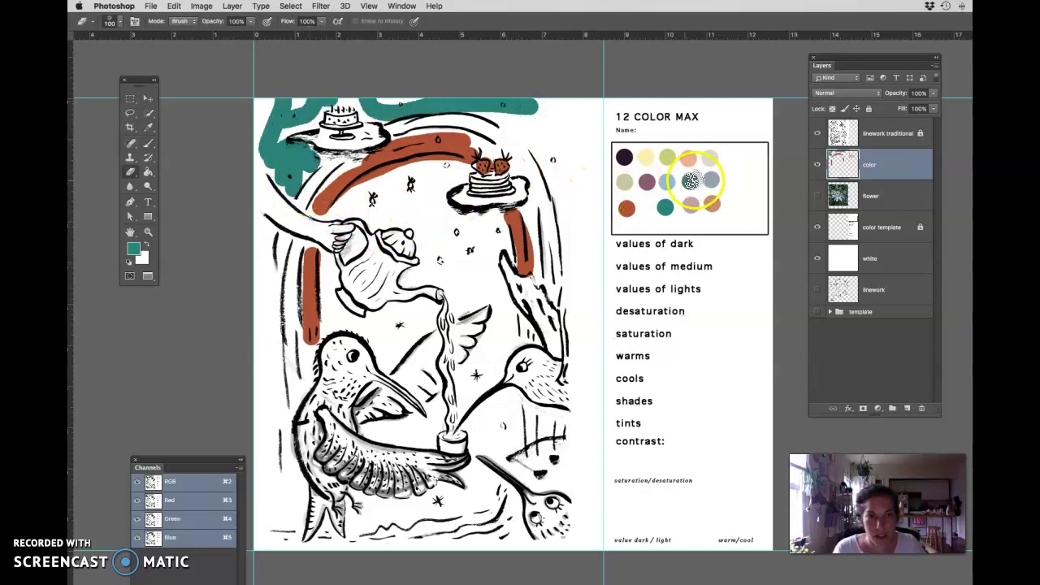
pyautogui.click(691, 188)
pyautogui.press('b')
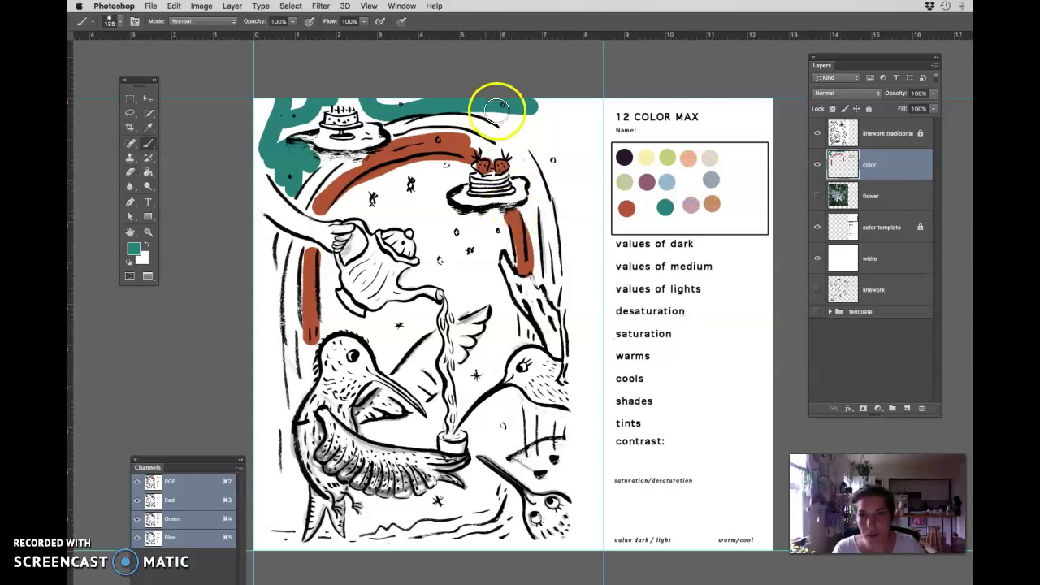
pyautogui.moveTo(493, 104)
pyautogui.mouseDown()
pyautogui.moveTo(543, 150)
pyautogui.moveTo(556, 112)
pyautogui.moveTo(580, 111)
pyautogui.moveTo(560, 119)
pyautogui.moveTo(520, 114)
pyautogui.mouseUp()
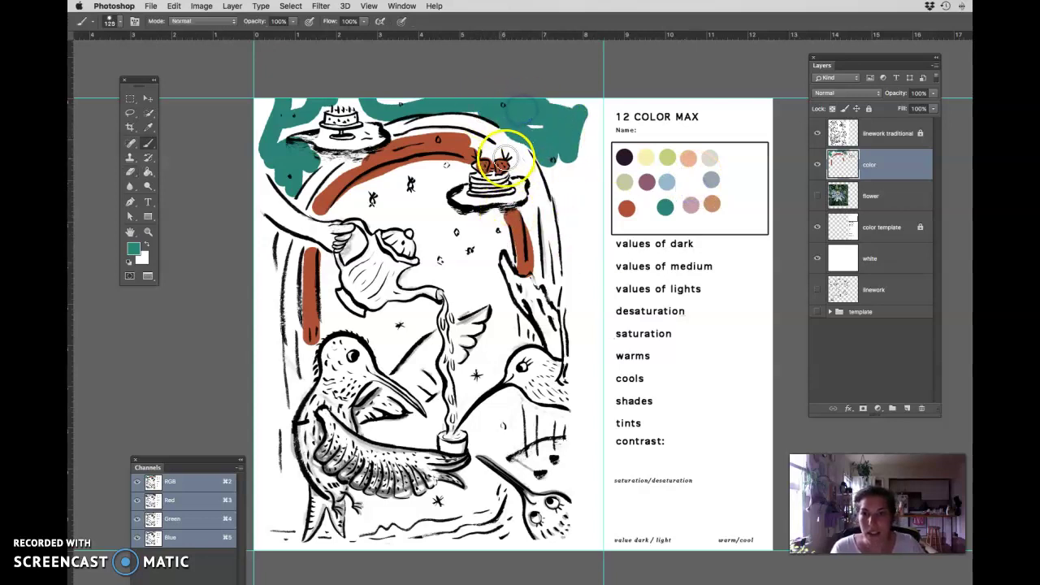
pyautogui.click(340, 209)
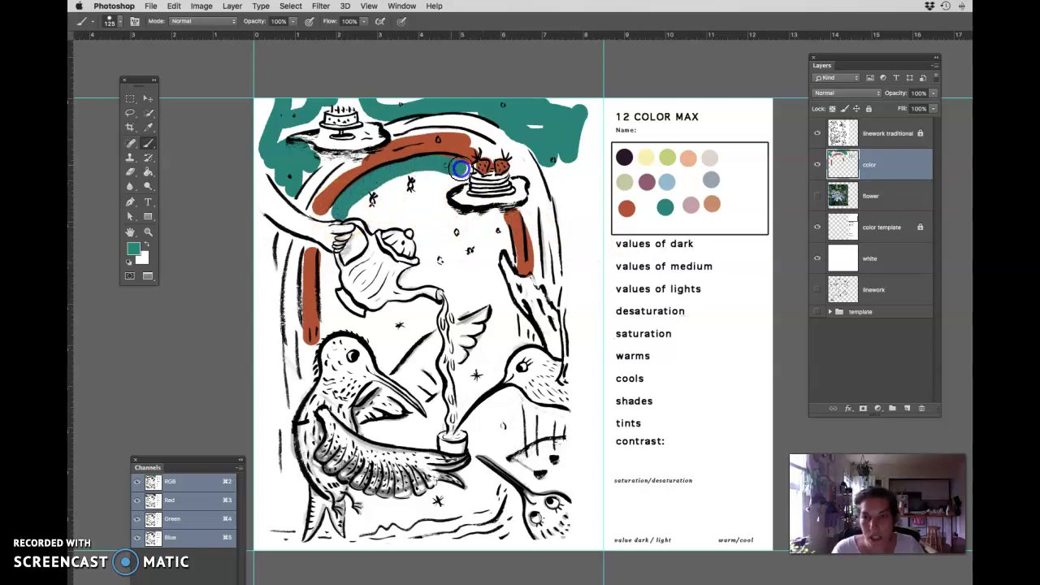
pyautogui.press(']')
pyautogui.press(']')
pyautogui.press(']')
pyautogui.press(']')
pyautogui.press(']')
pyautogui.moveTo(429, 197); pyautogui.dragTo(397, 197)
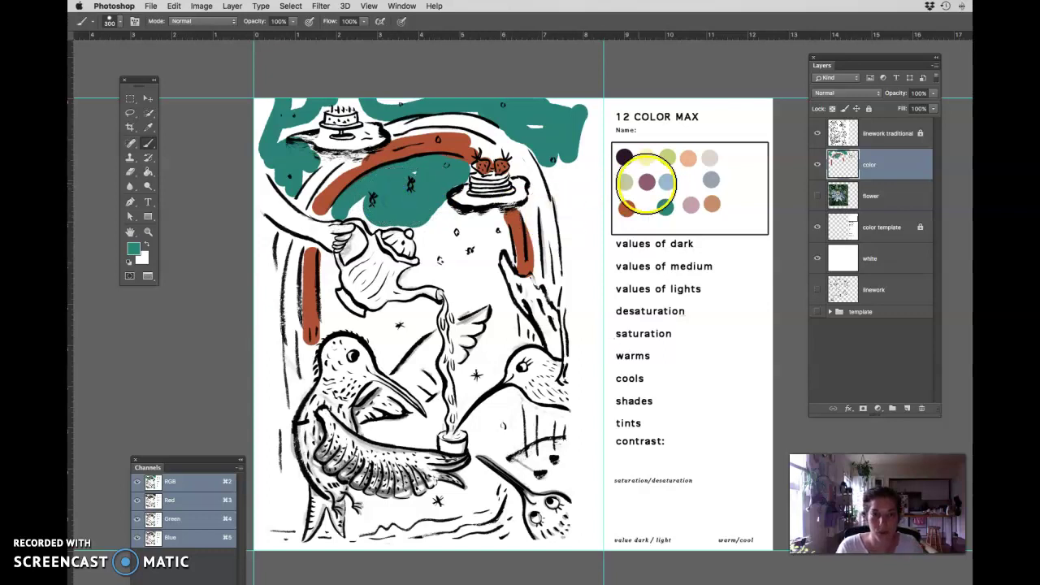
# Step: Sample the light-blue swatch and paint light blue under the arc and above the teapot
pyautogui.keyDown('alt'); pyautogui.click(664, 181); pyautogui.keyUp('alt')
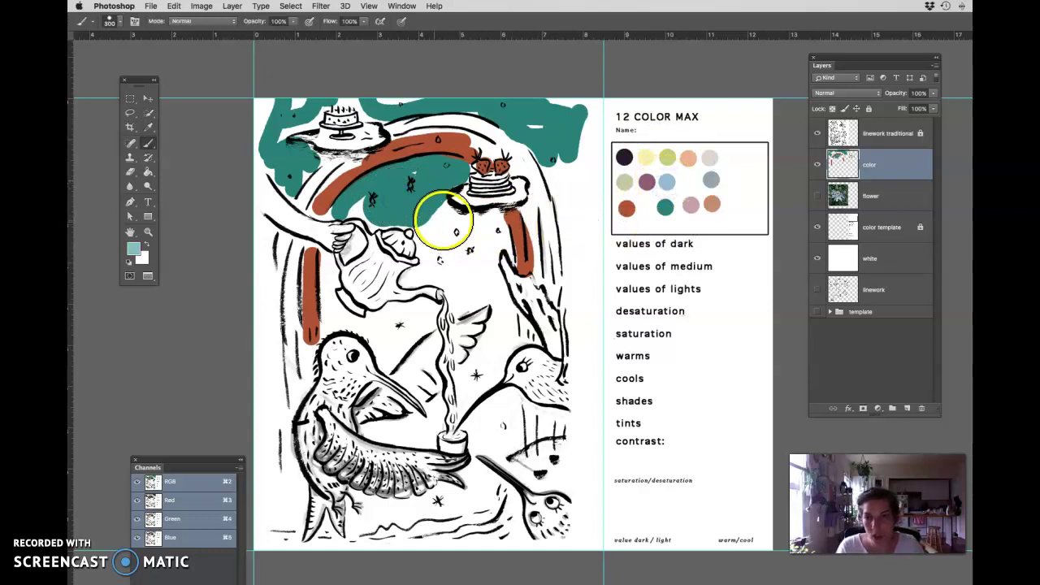
pyautogui.moveTo(446, 221)
pyautogui.mouseDown()
pyautogui.moveTo(369, 204)
pyautogui.moveTo(454, 187)
pyautogui.moveTo(446, 213)
pyautogui.moveTo(474, 256)
pyautogui.moveTo(429, 256)
pyautogui.moveTo(462, 262)
pyautogui.moveTo(476, 228)
pyautogui.mouseUp()
pyautogui.moveTo(572, 193)
pyautogui.mouseDown()
pyautogui.moveTo(570, 112)
pyautogui.moveTo(556, 99)
pyautogui.moveTo(591, 138)
pyautogui.moveTo(571, 112)
pyautogui.moveTo(494, 85)
pyautogui.moveTo(348, 84)
pyautogui.mouseUp()
pyautogui.click(246, 130)
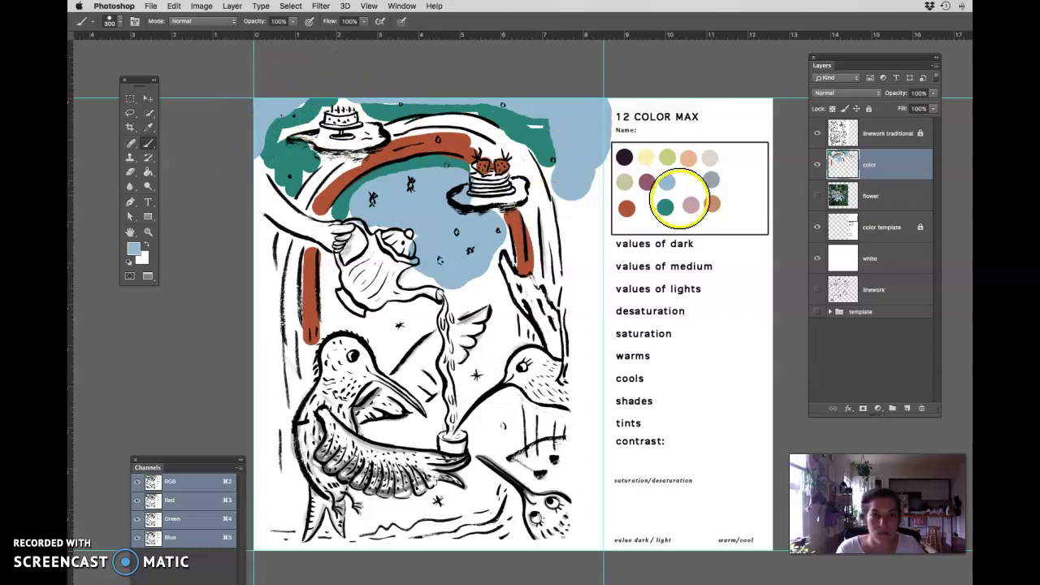
pyautogui.press('v')
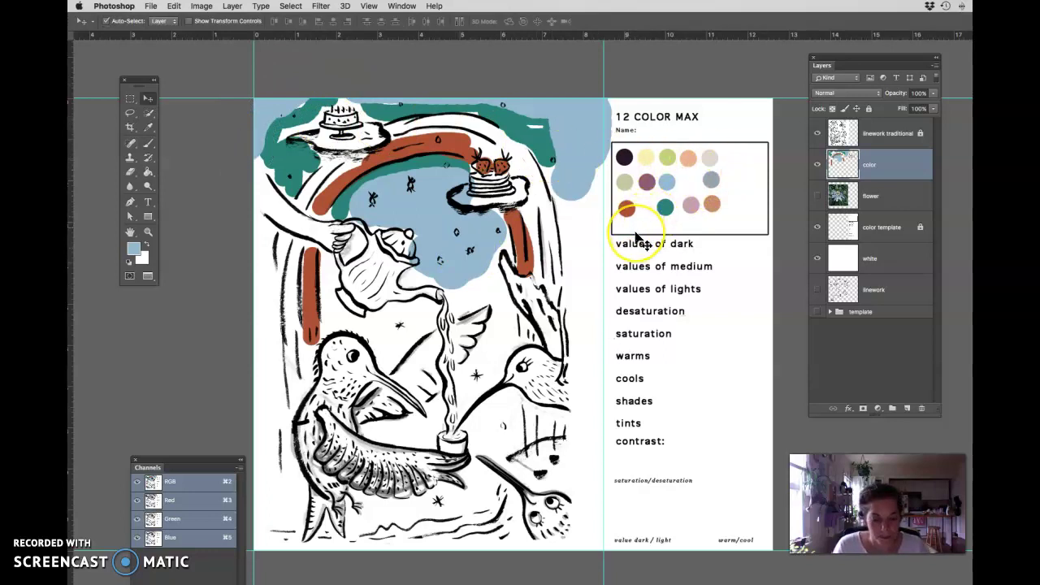
# Step: Zoom to the template, sample the dark plum swatch #281528, and view it in the Color Picker
pyautogui.press('super+equal')
pyautogui.moveTo(685, 232); pyautogui.dragTo(522, 297)
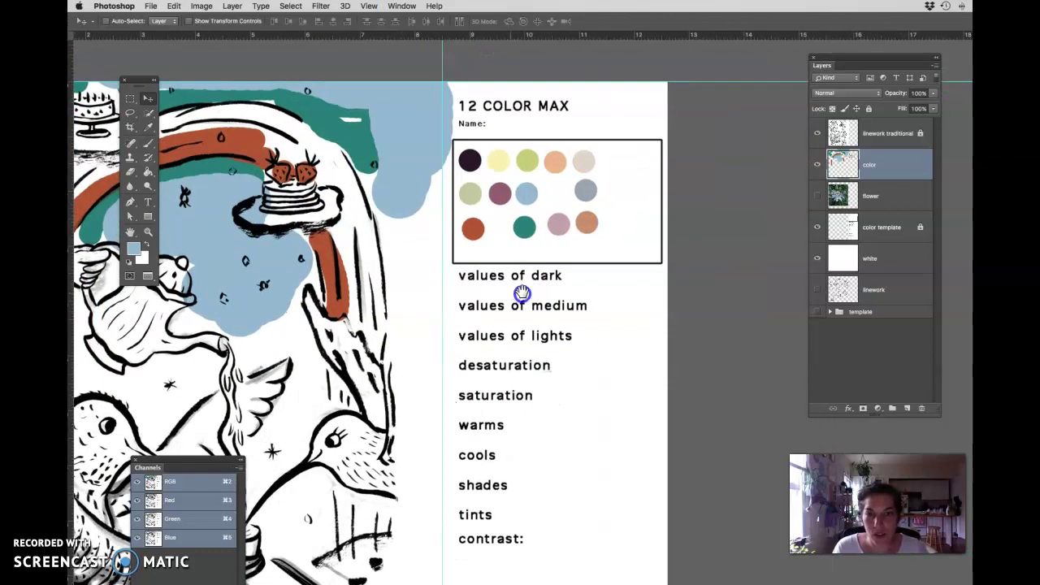
pyautogui.press('i')
pyautogui.click(469, 161)
pyautogui.click(134, 248)
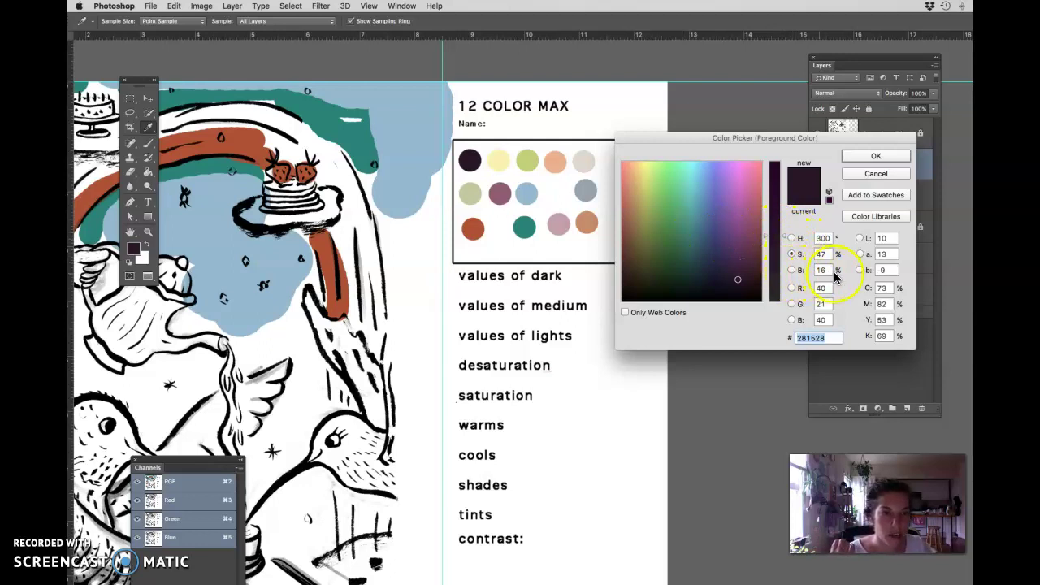
# Step: Compare the colour field in H, S, B, R, G and B modes, then accept muted plum #582f3e
pyautogui.click(792, 238)
pyautogui.click(792, 255)
pyautogui.click(792, 271)
pyautogui.click(792, 238)
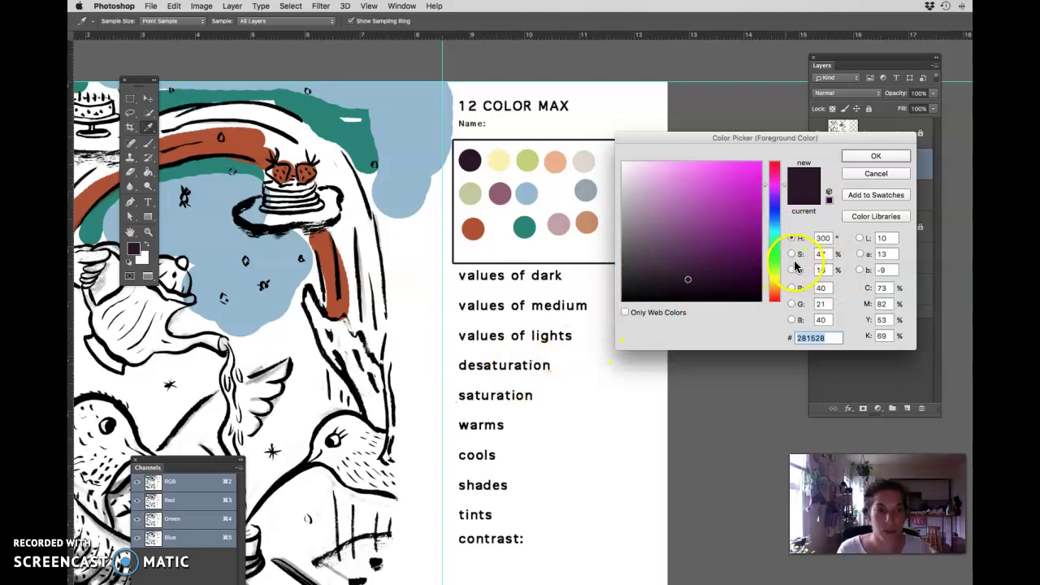
pyautogui.click(792, 255)
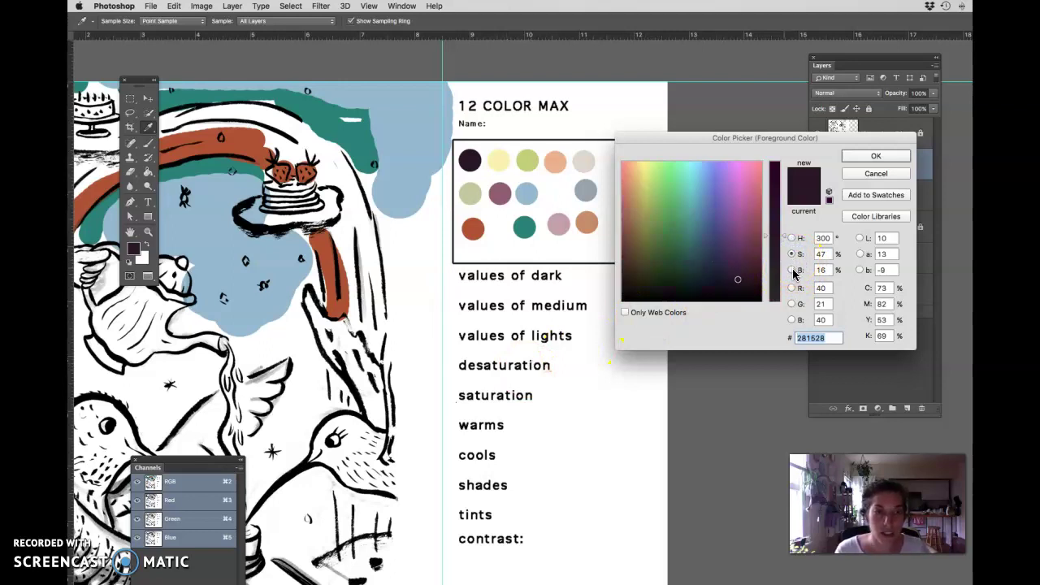
pyautogui.click(791, 271)
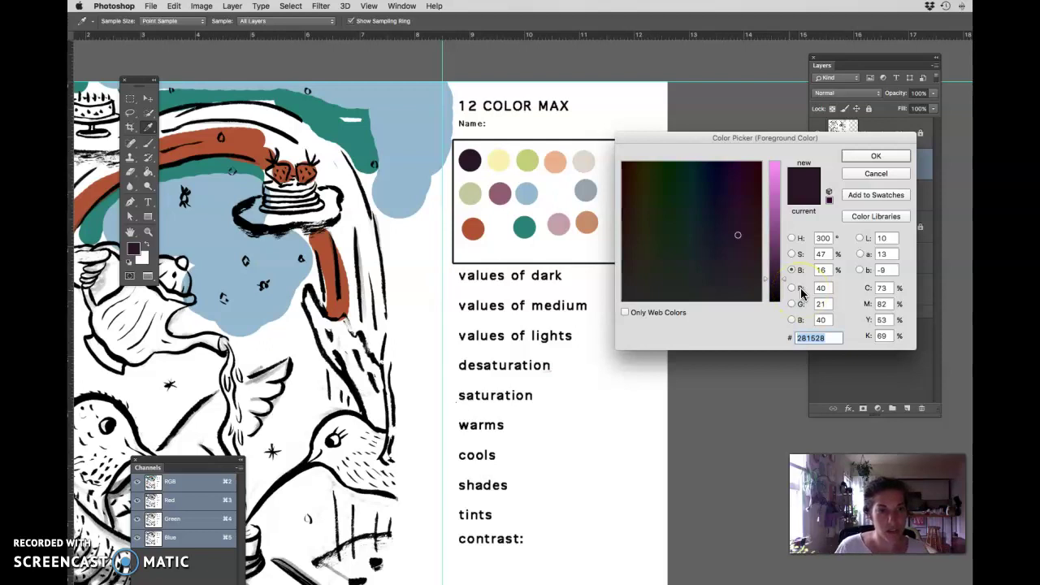
pyautogui.click(793, 288)
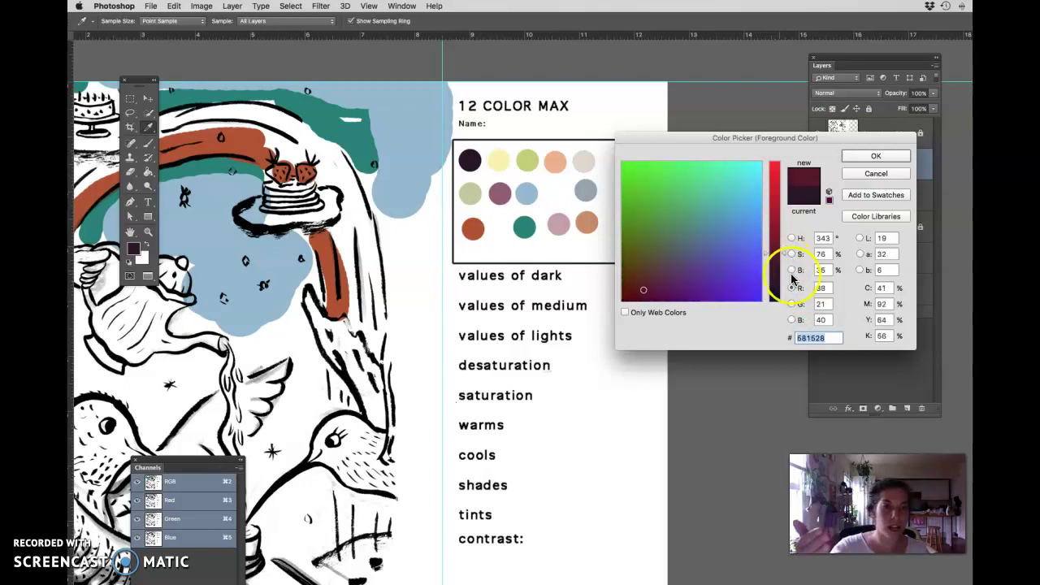
pyautogui.click(799, 305)
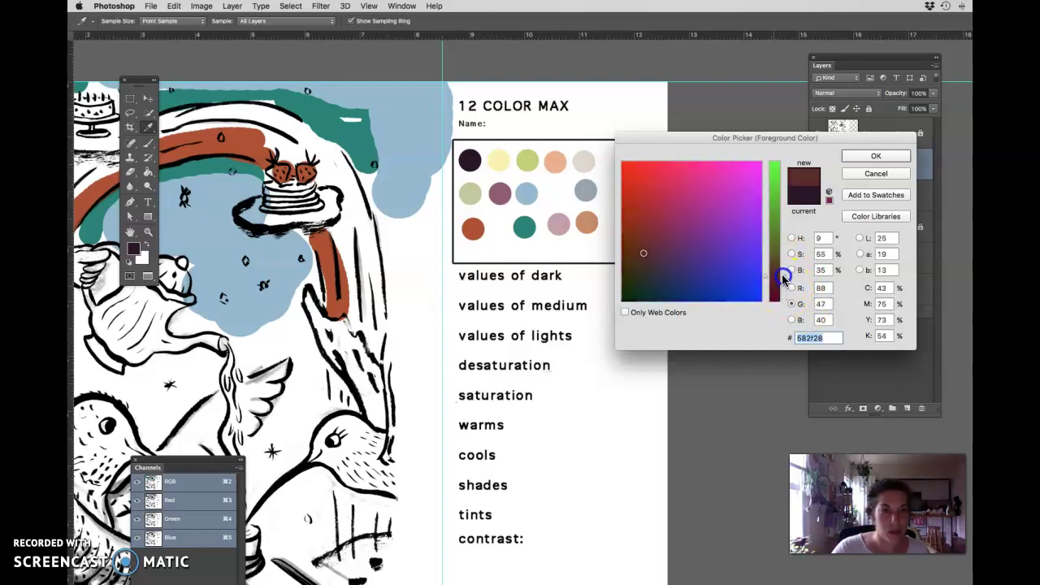
pyautogui.click(796, 321)
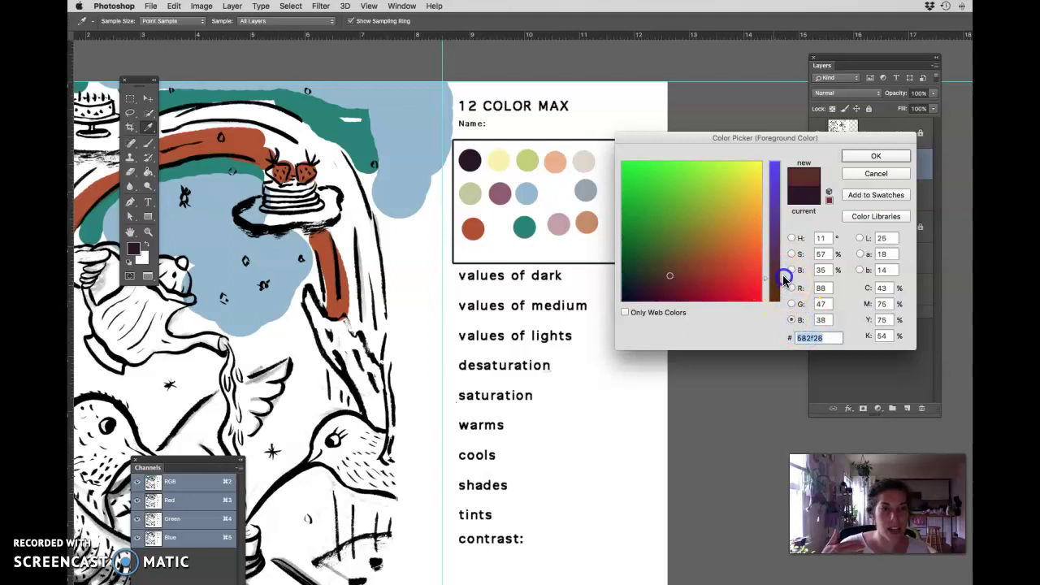
pyautogui.click(879, 157)
# Step: At brush size 100, dab plum at the third row's end and erase the first dark swatch
pyautogui.press('b')
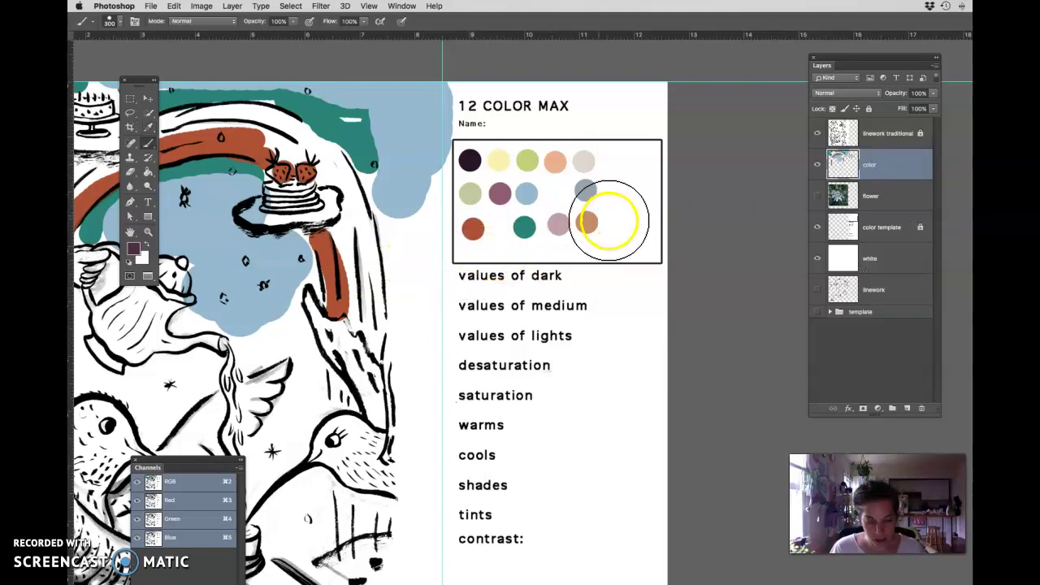
pyautogui.press('[')
pyautogui.press('[')
pyautogui.press('[')
pyautogui.press('[')
pyautogui.press('[')
pyautogui.press('[')
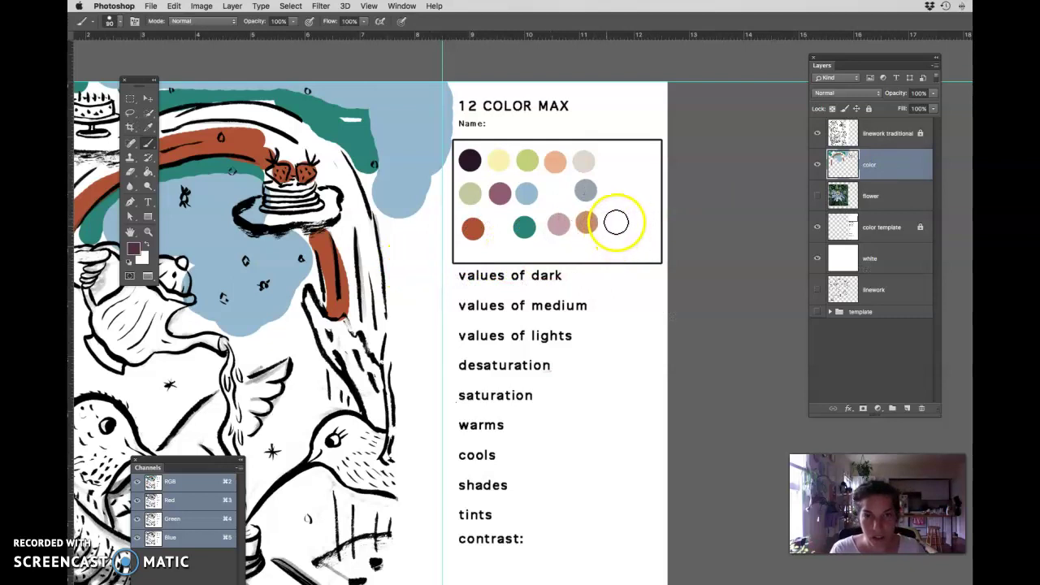
pyautogui.click(617, 224)
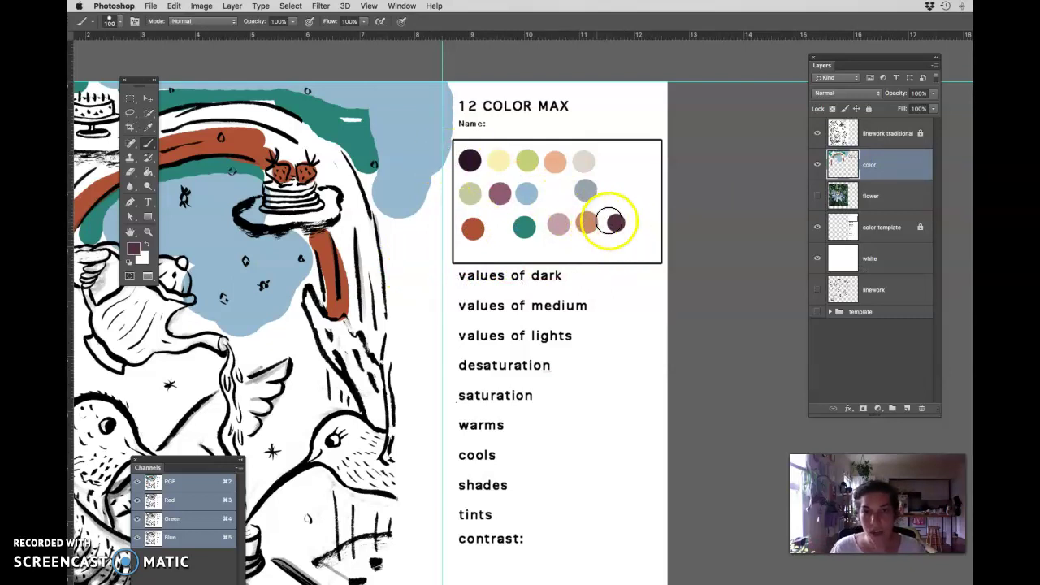
pyautogui.press('e')
pyautogui.click(469, 161)
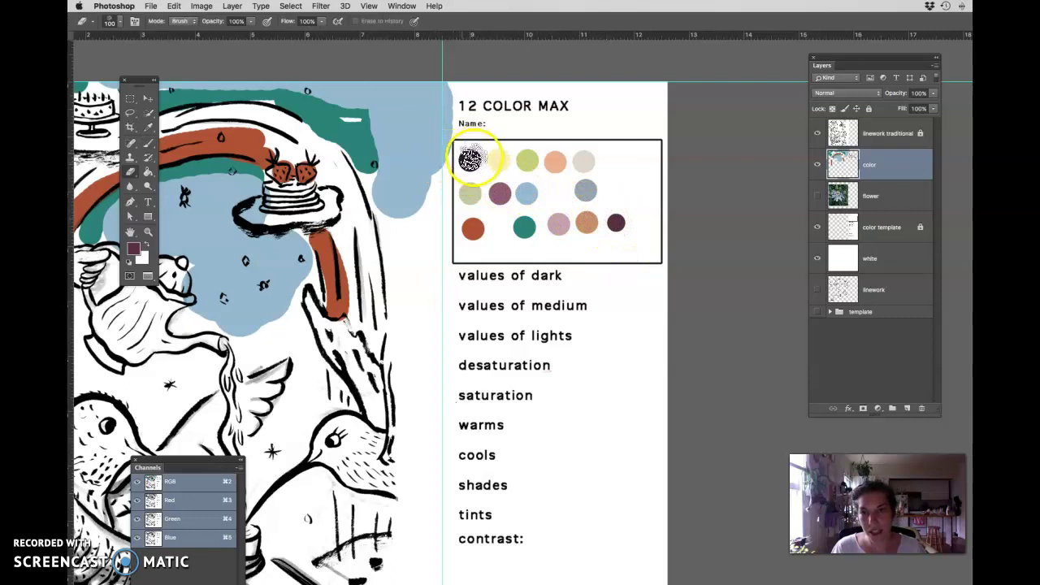
pyautogui.moveTo(469, 161); pyautogui.dragTo(471, 162)
# Step: Brush plum over the orange band by the cake and up the hummingbird's wing
pyautogui.press('b')
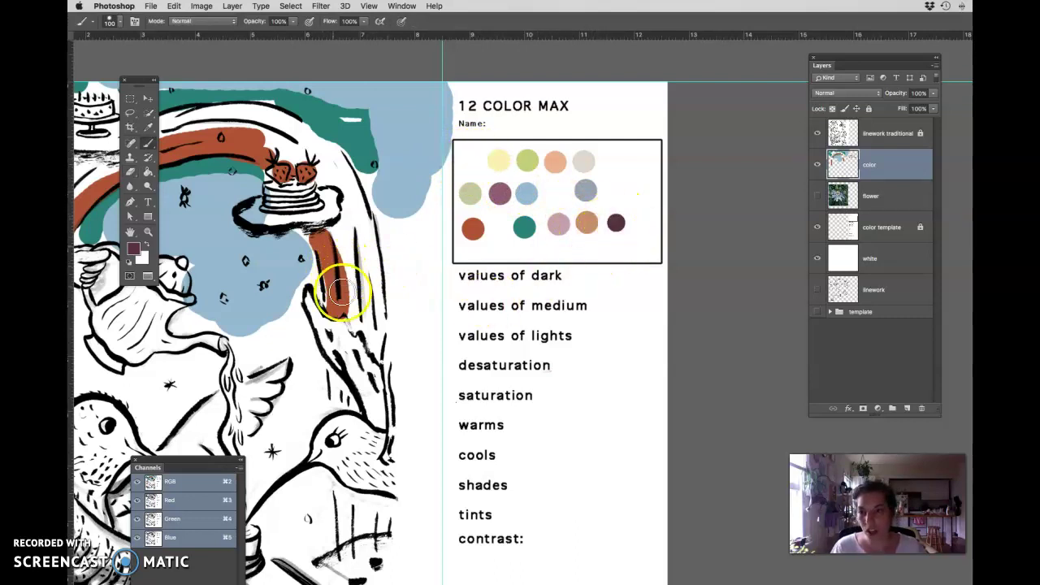
pyautogui.moveTo(341, 297)
pyautogui.mouseDown()
pyautogui.moveTo(349, 308)
pyautogui.moveTo(333, 222)
pyautogui.mouseUp()
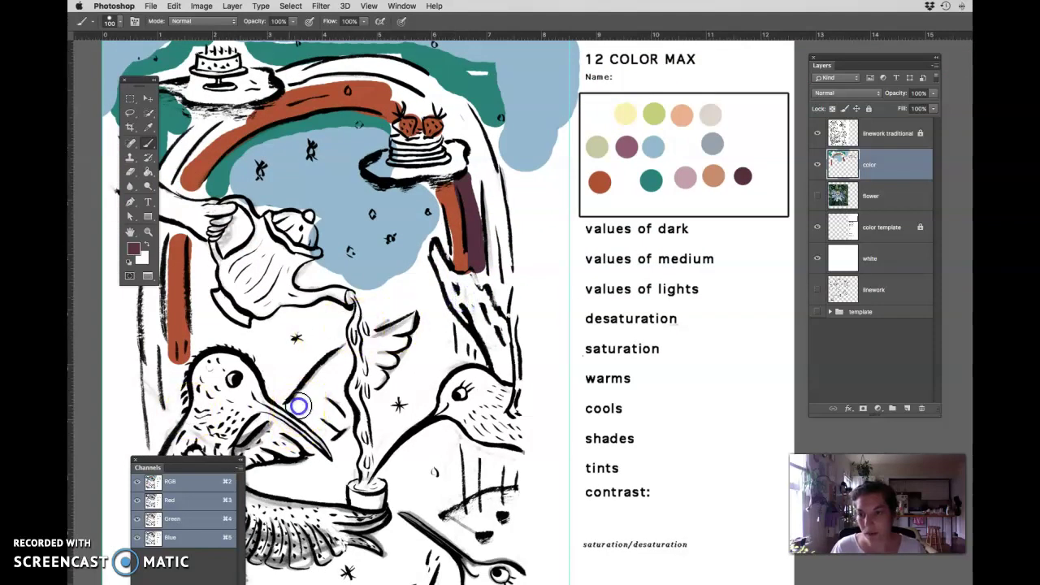
pyautogui.moveTo(299, 402)
pyautogui.mouseDown()
pyautogui.moveTo(342, 357)
pyautogui.moveTo(318, 371)
pyautogui.moveTo(311, 387)
pyautogui.moveTo(417, 332)
pyautogui.moveTo(320, 428)
pyautogui.moveTo(358, 379)
pyautogui.moveTo(311, 417)
pyautogui.moveTo(337, 387)
pyautogui.moveTo(291, 415)
pyautogui.moveTo(322, 347)
pyautogui.mouseUp()
pyautogui.press('e')
pyautogui.hscroll(5, 411, 330)
pyautogui.scroll(2, 411, 330)
# Step: Dab plum beside 'values of dark', teal beside 'medium' and sampled light green beside 'lights'
pyautogui.press('b')
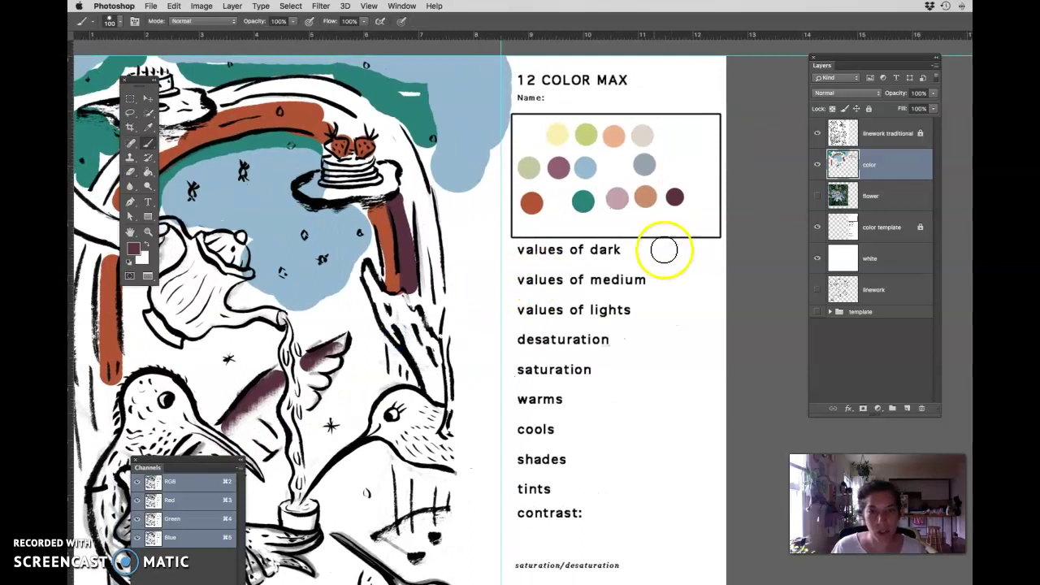
pyautogui.click(636, 251)
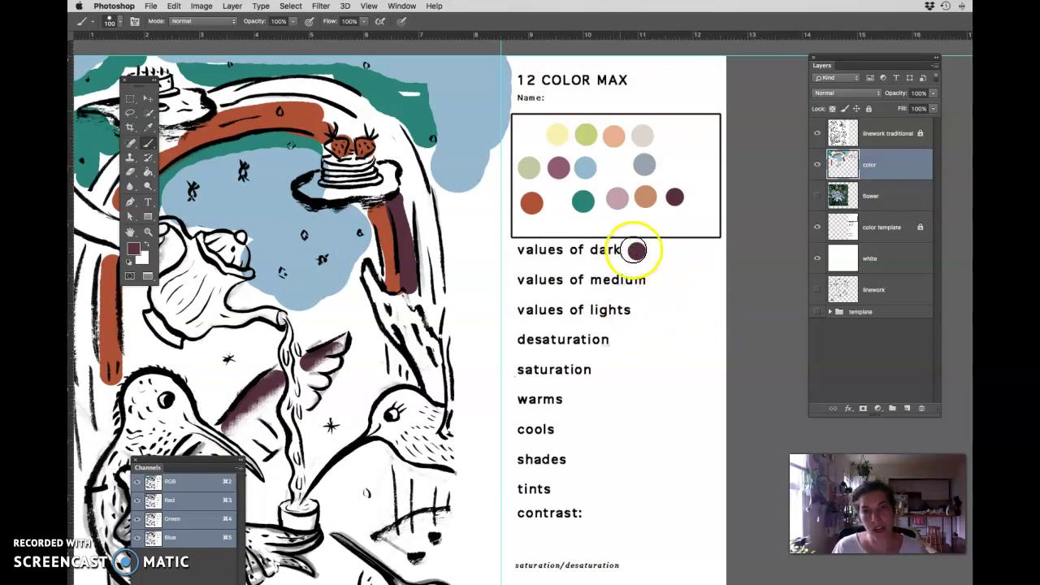
pyautogui.hscroll(1, 666, 320)
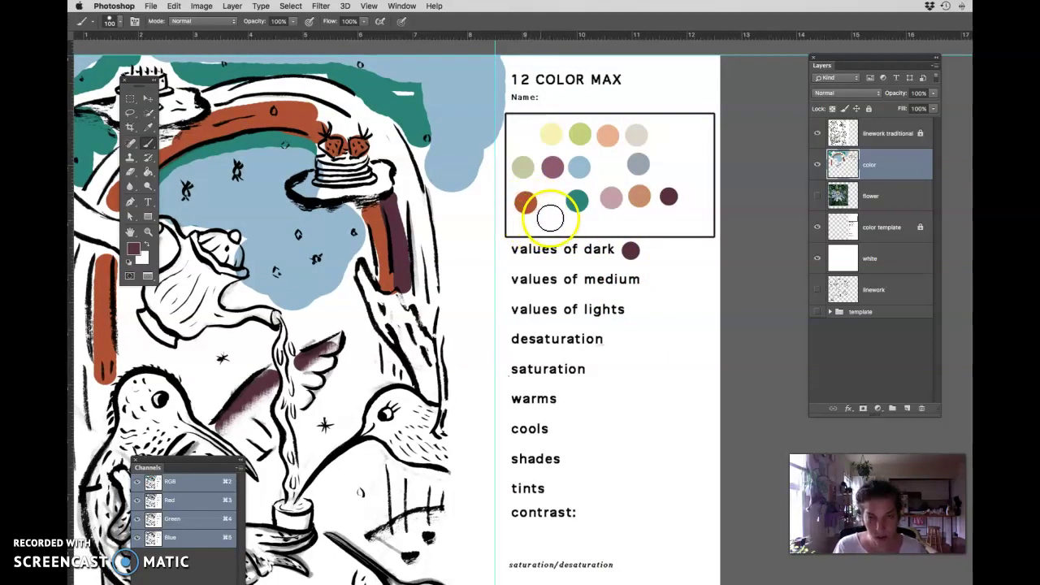
pyautogui.press('i')
pyautogui.press('b')
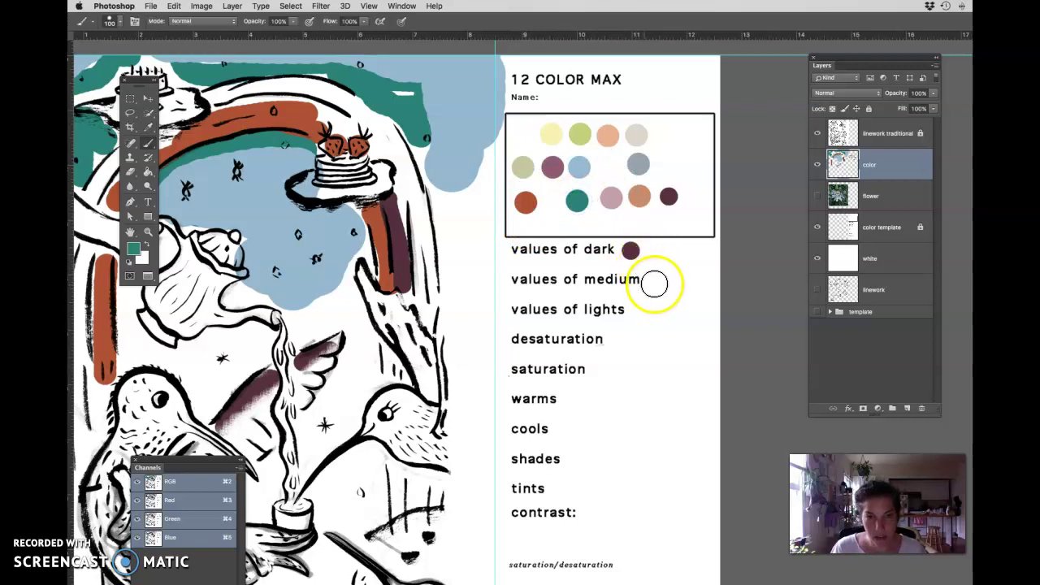
pyautogui.click(652, 279)
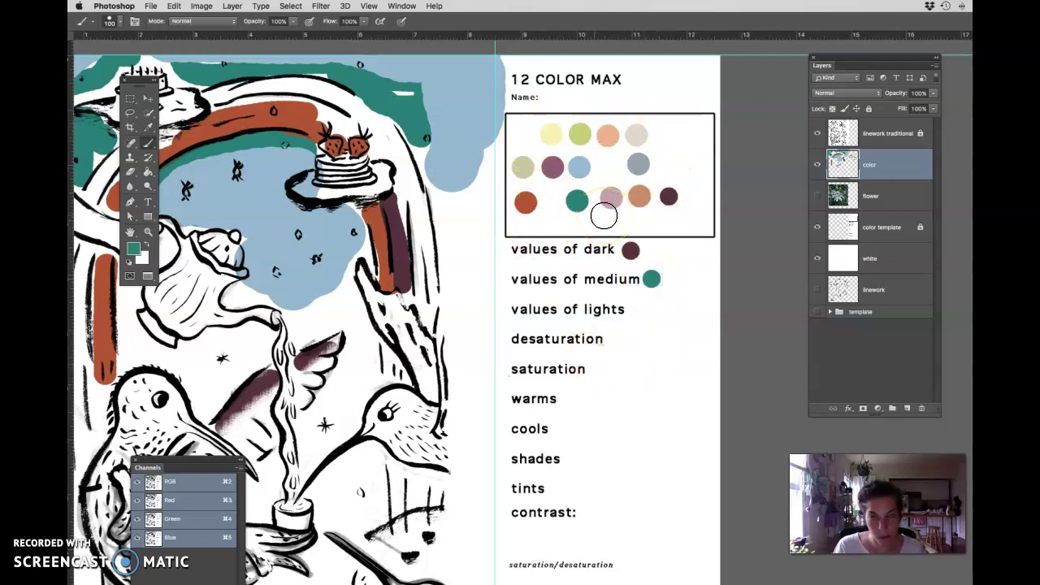
pyautogui.keyDown('alt'); pyautogui.click(522, 167); pyautogui.keyUp('alt')
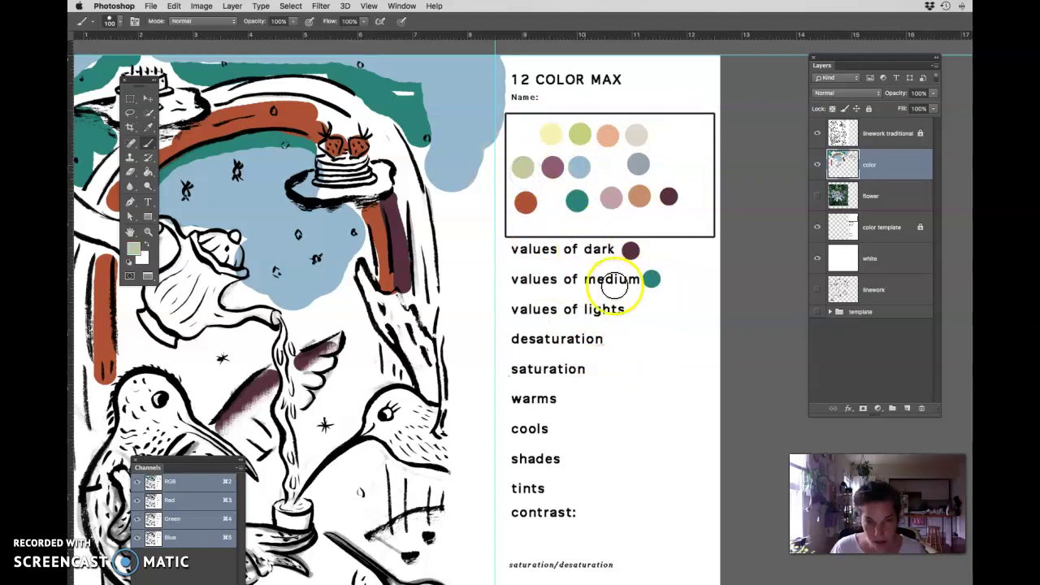
pyautogui.click(634, 308)
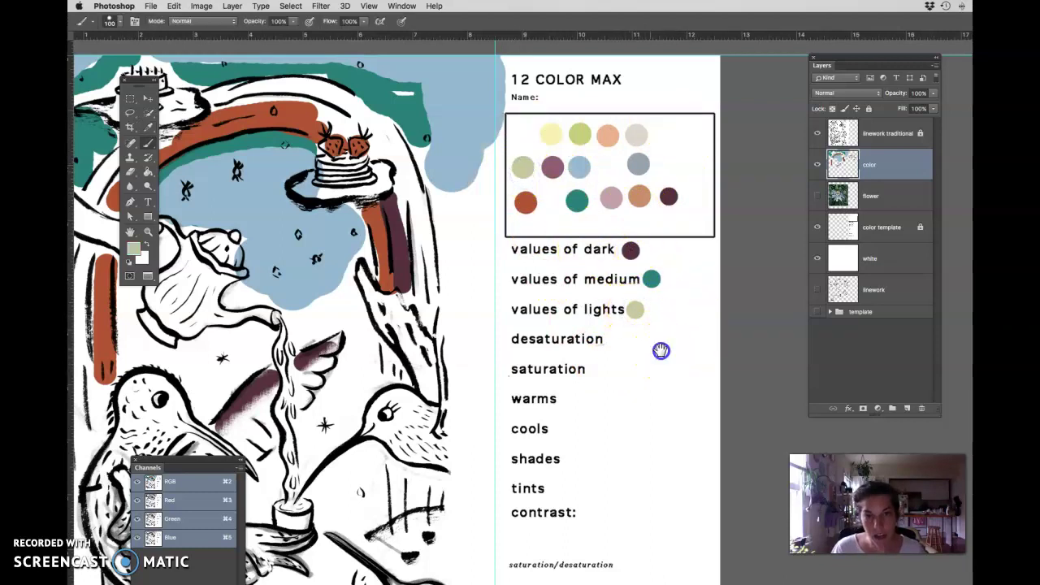
pyautogui.moveTo(658, 349); pyautogui.dragTo(649, 347)
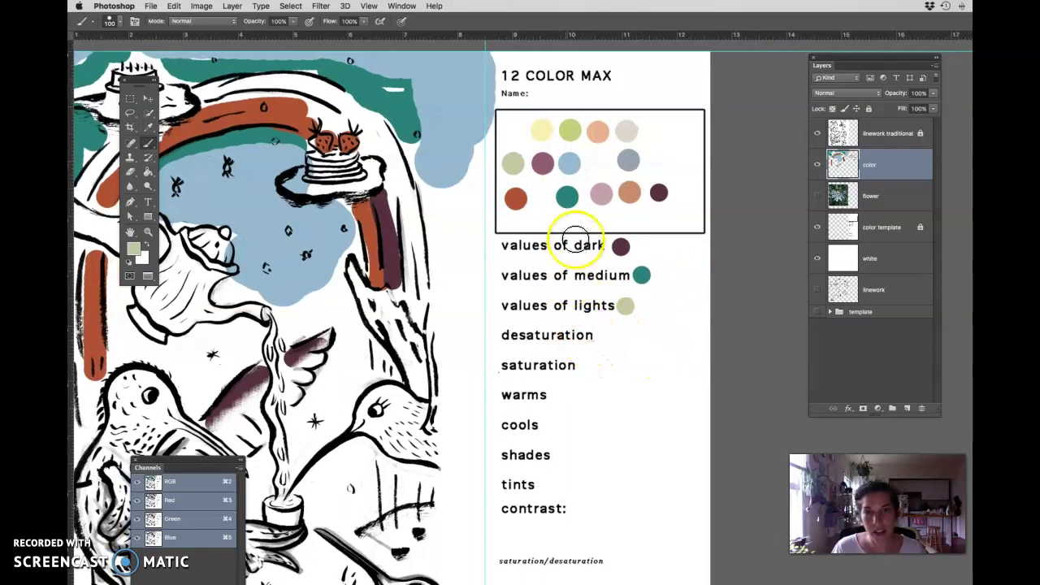
# Step: Sample teal #258579 and drag its saturation down to 24% in the Color Picker, giving #658581
pyautogui.press('i')
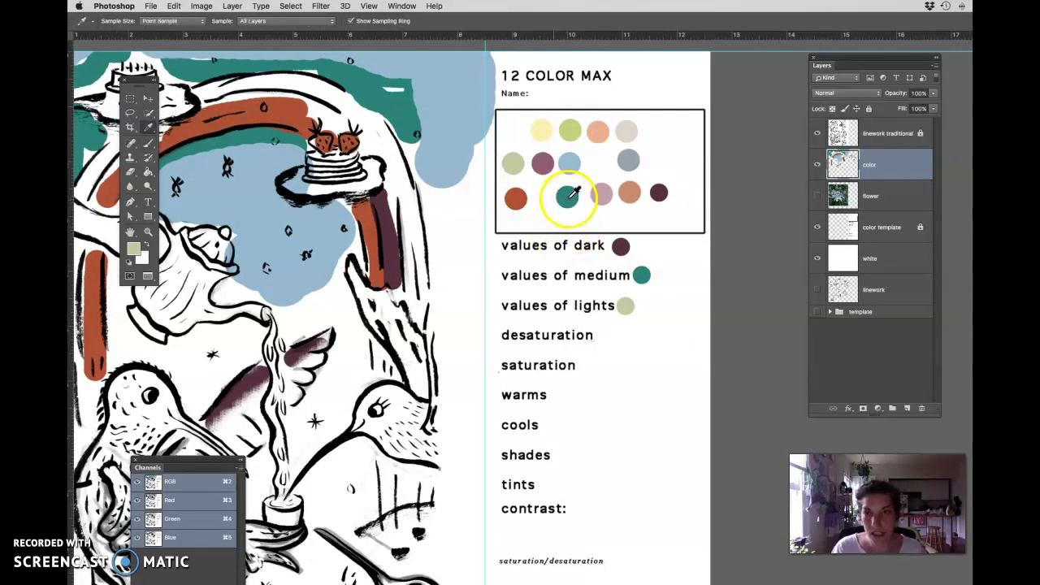
pyautogui.click(566, 197)
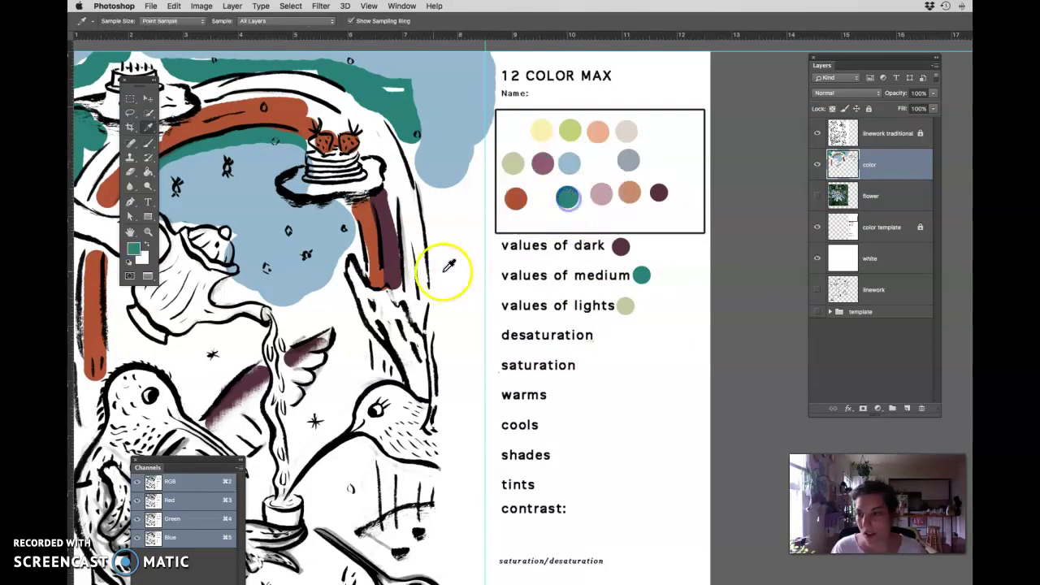
pyautogui.click(569, 197)
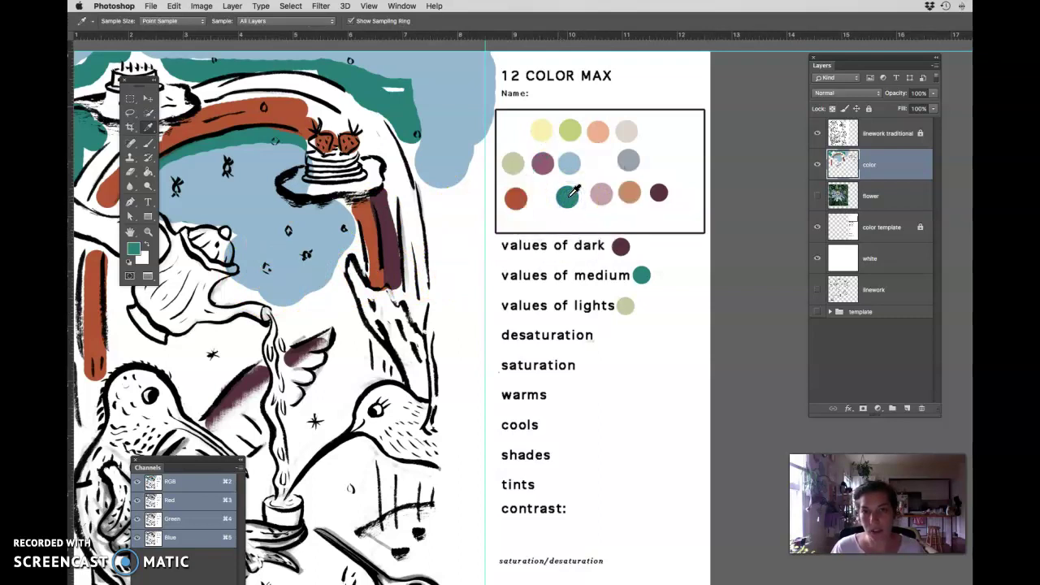
pyautogui.click(568, 196)
pyautogui.click(133, 251)
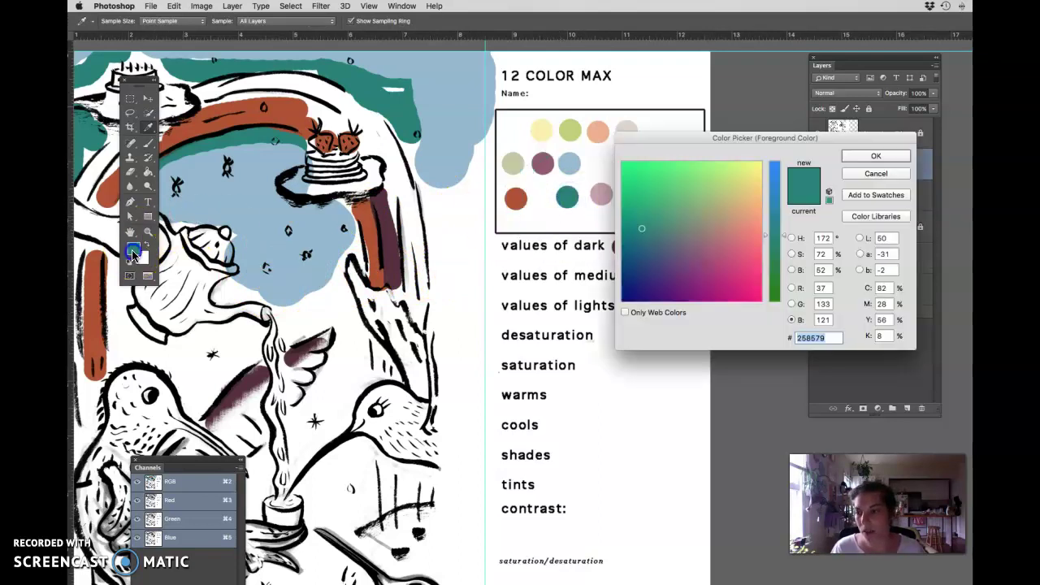
pyautogui.click(792, 254)
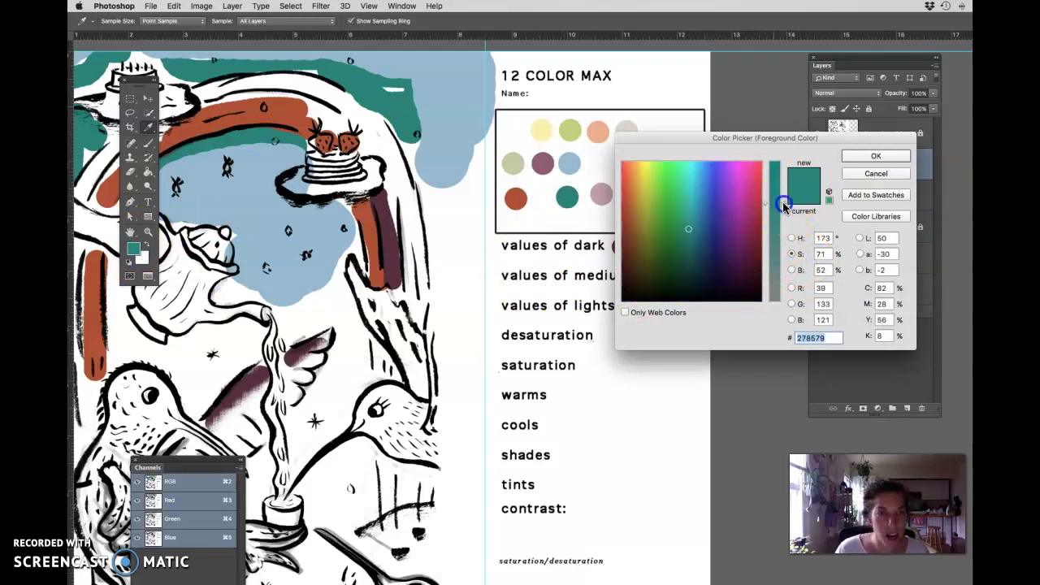
pyautogui.moveTo(783, 207); pyautogui.dragTo(781, 270)
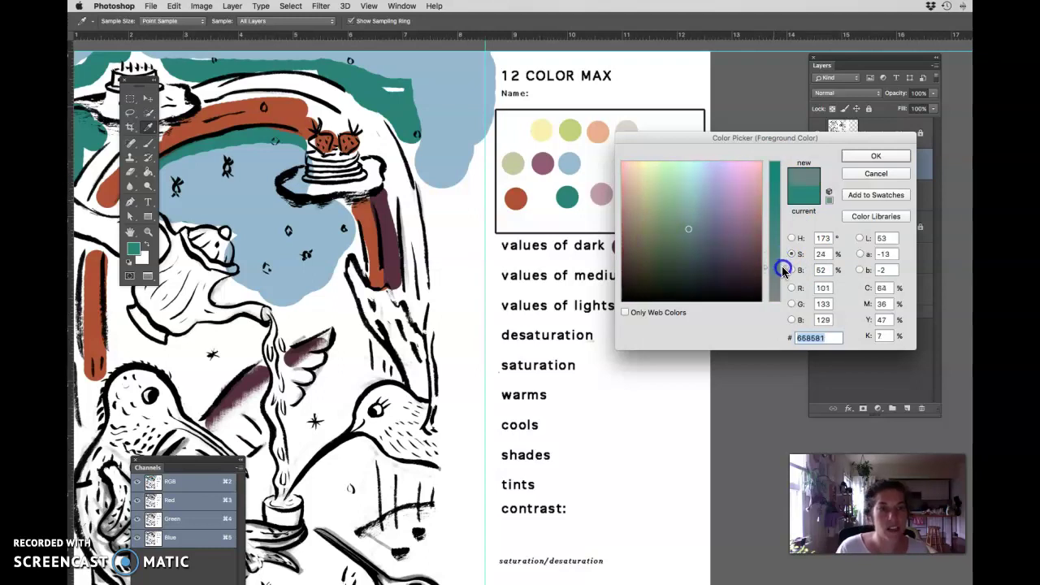
# Step: Accept the greyed teal, dab it under the teal swatch, and paint grey over the blue by the teapot
pyautogui.click(875, 156)
pyautogui.press('b')
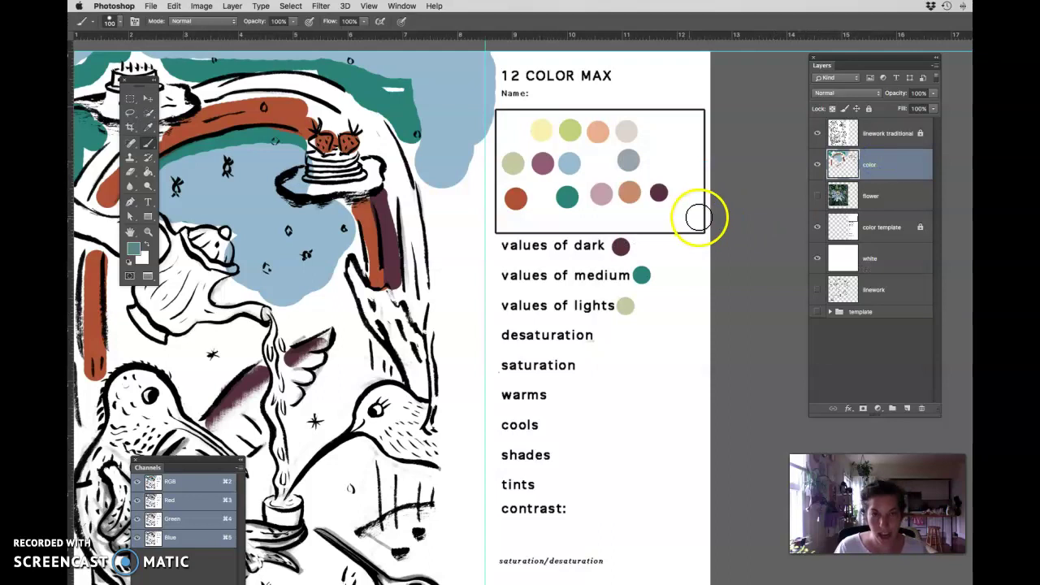
pyautogui.click(568, 221)
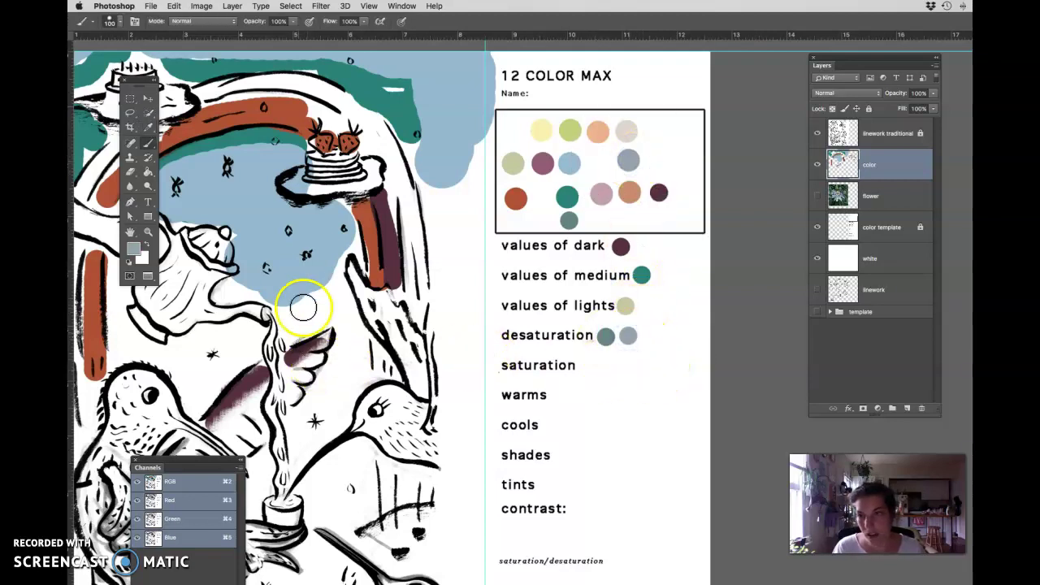
pyautogui.moveTo(301, 295)
pyautogui.mouseDown()
pyautogui.moveTo(326, 288)
pyautogui.moveTo(346, 248)
pyautogui.moveTo(353, 252)
pyautogui.moveTo(281, 298)
pyautogui.moveTo(316, 281)
pyautogui.moveTo(226, 295)
pyautogui.moveTo(266, 286)
pyautogui.moveTo(288, 296)
pyautogui.moveTo(283, 322)
pyautogui.moveTo(263, 295)
pyautogui.moveTo(296, 326)
pyautogui.moveTo(328, 302)
pyautogui.mouseUp()
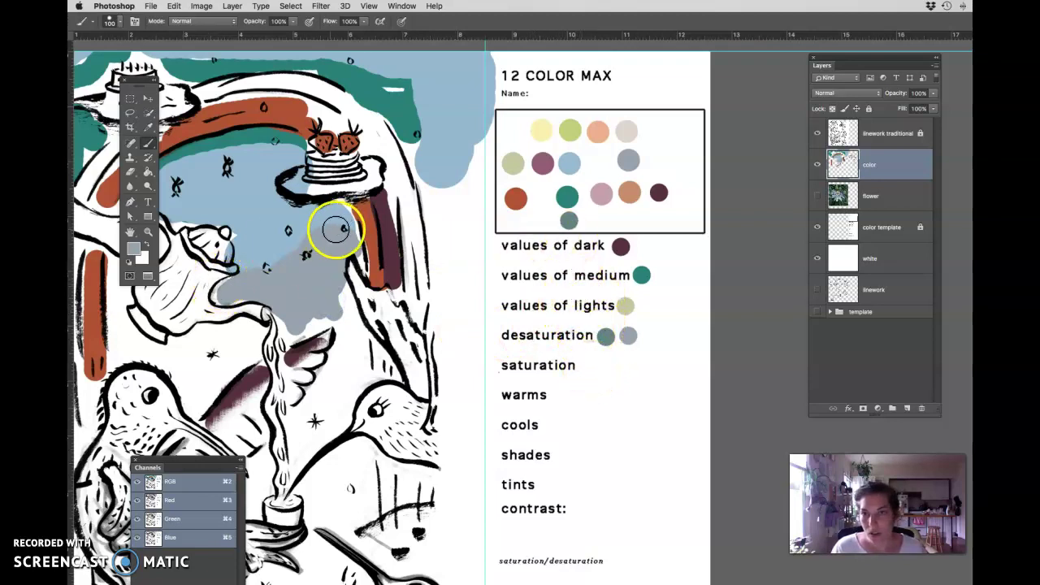
# Step: Sample the slate blue, then shift its hue and saturation in the Color Picker to mustard #b0af3d
pyautogui.press('i')
pyautogui.click(262, 233)
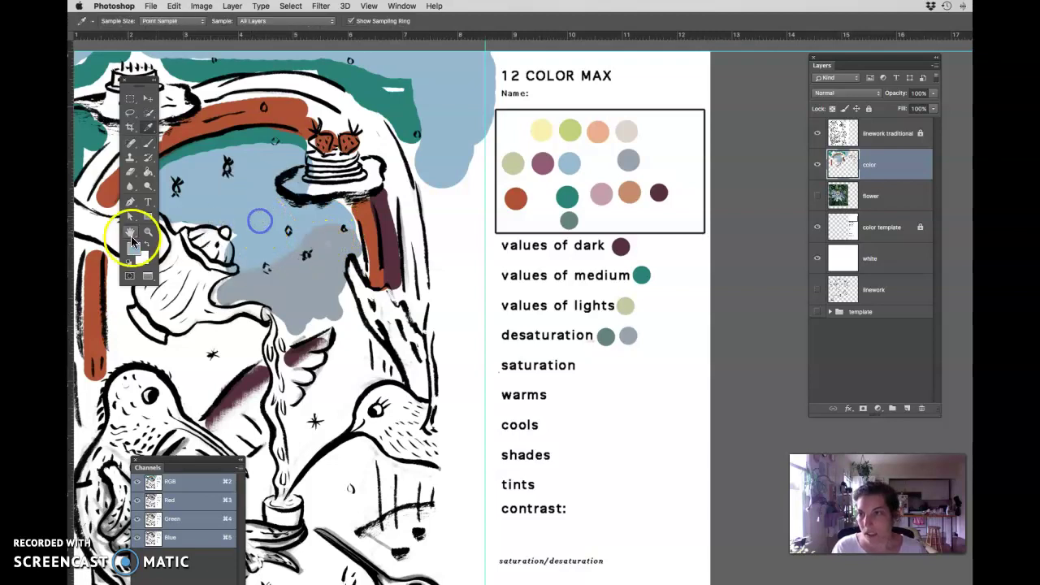
pyautogui.click(134, 248)
pyautogui.moveTo(674, 256)
pyautogui.mouseDown()
pyautogui.moveTo(720, 220)
pyautogui.moveTo(668, 219)
pyautogui.moveTo(646, 202)
pyautogui.mouseUp()
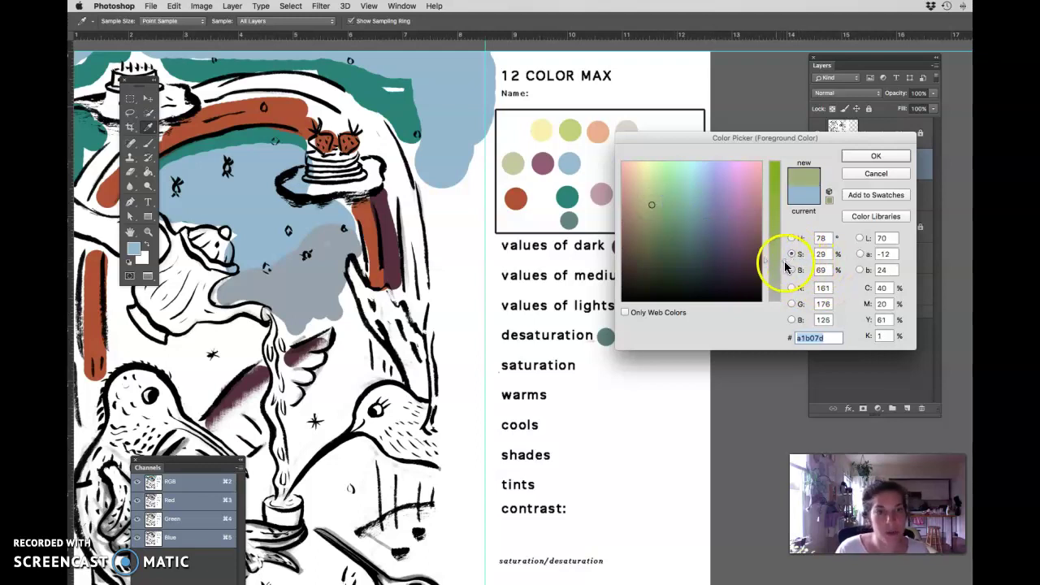
pyautogui.moveTo(785, 266); pyautogui.dragTo(784, 216)
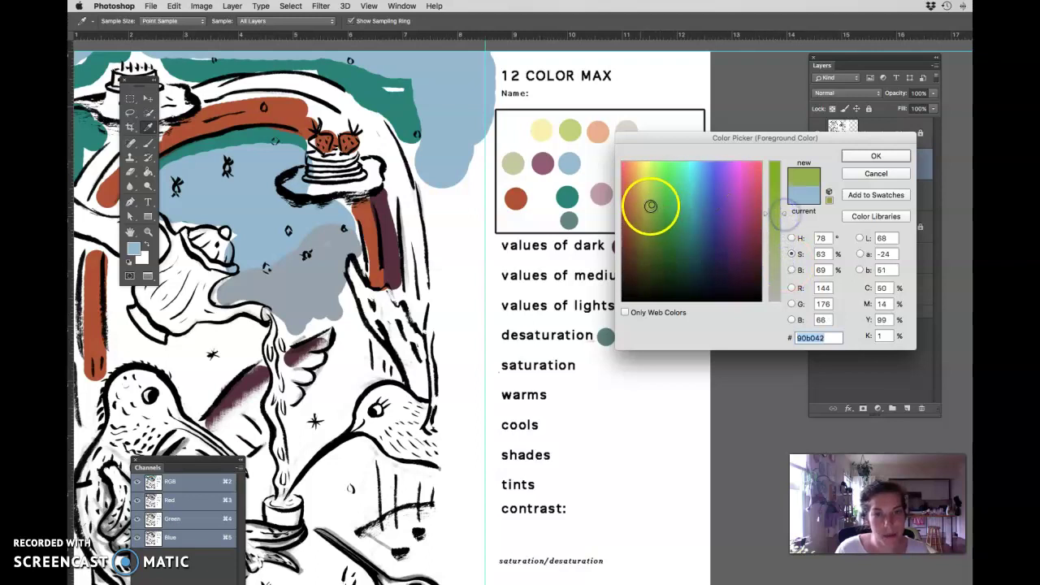
pyautogui.click(792, 238)
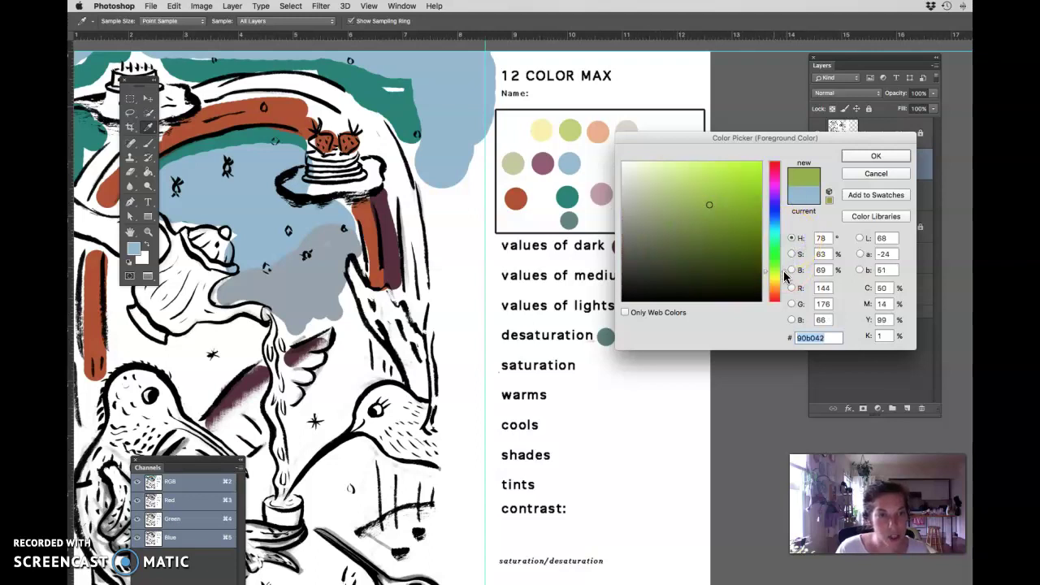
pyautogui.moveTo(785, 276); pyautogui.dragTo(786, 187)
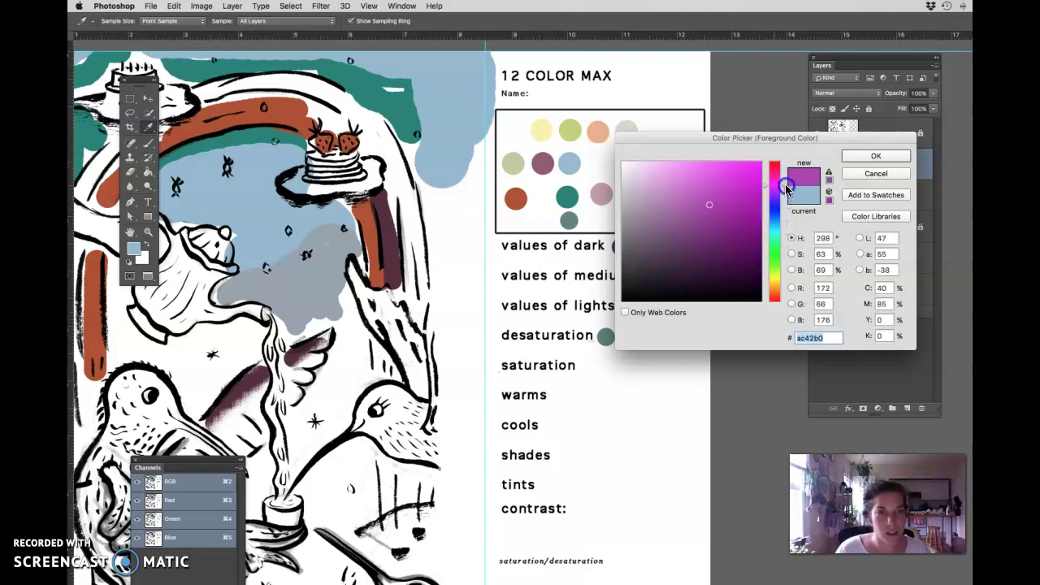
pyautogui.moveTo(785, 188); pyautogui.dragTo(784, 195)
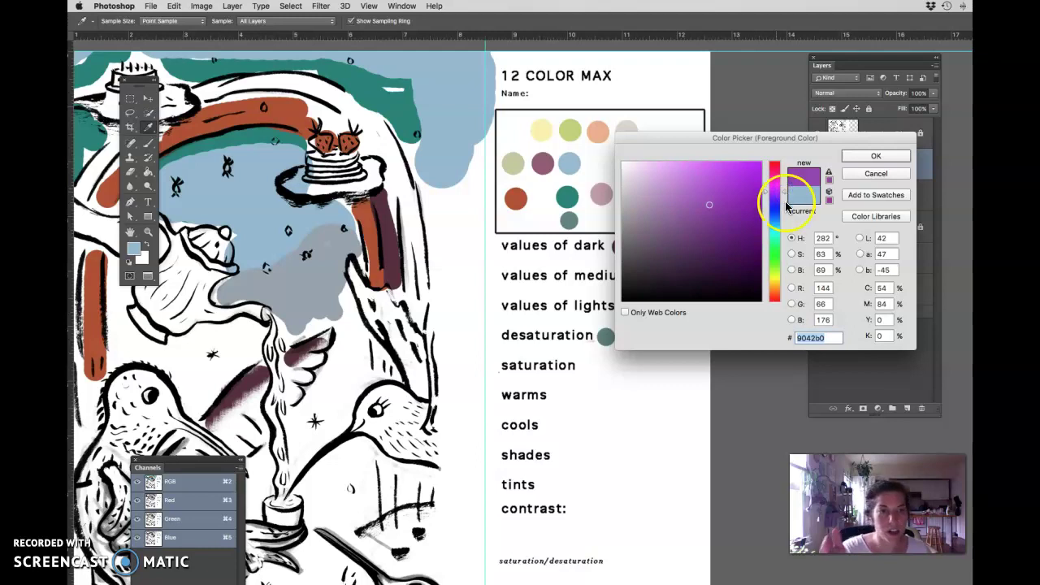
pyautogui.click(775, 280)
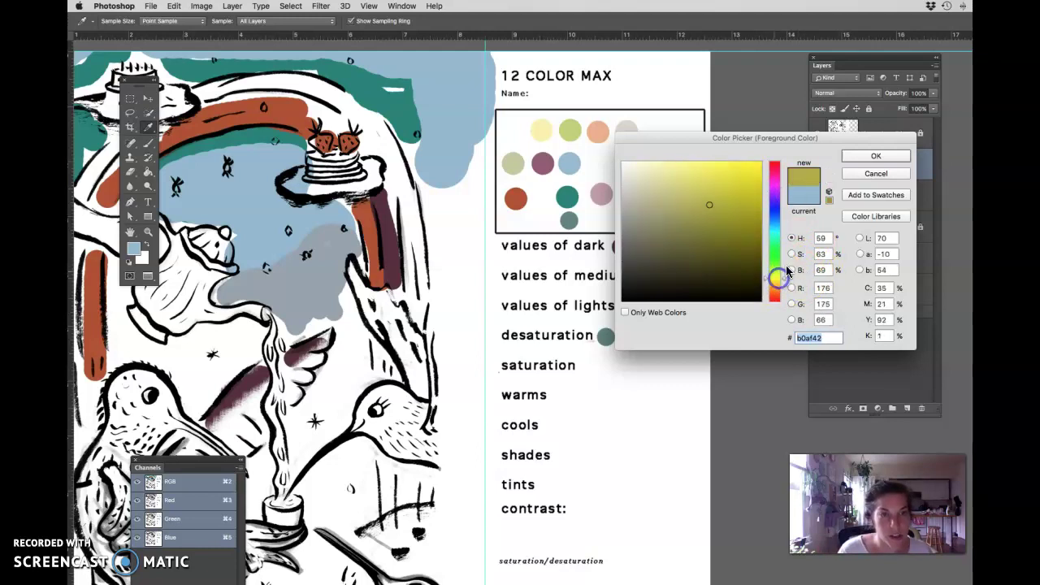
pyautogui.click(791, 254)
pyautogui.moveTo(772, 212)
pyautogui.mouseDown()
pyautogui.moveTo(773, 227)
pyautogui.moveTo(775, 214)
pyautogui.mouseUp()
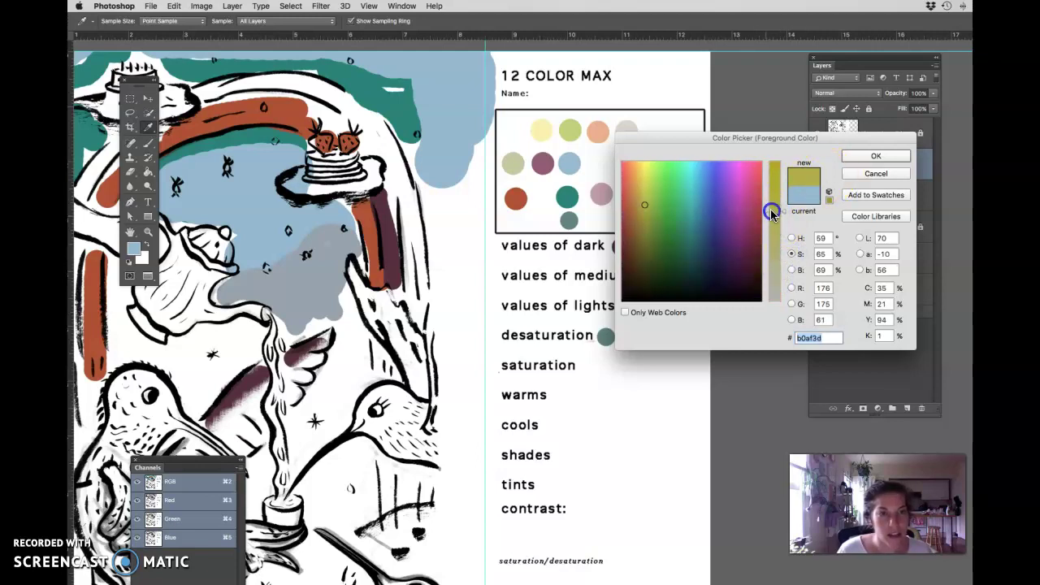